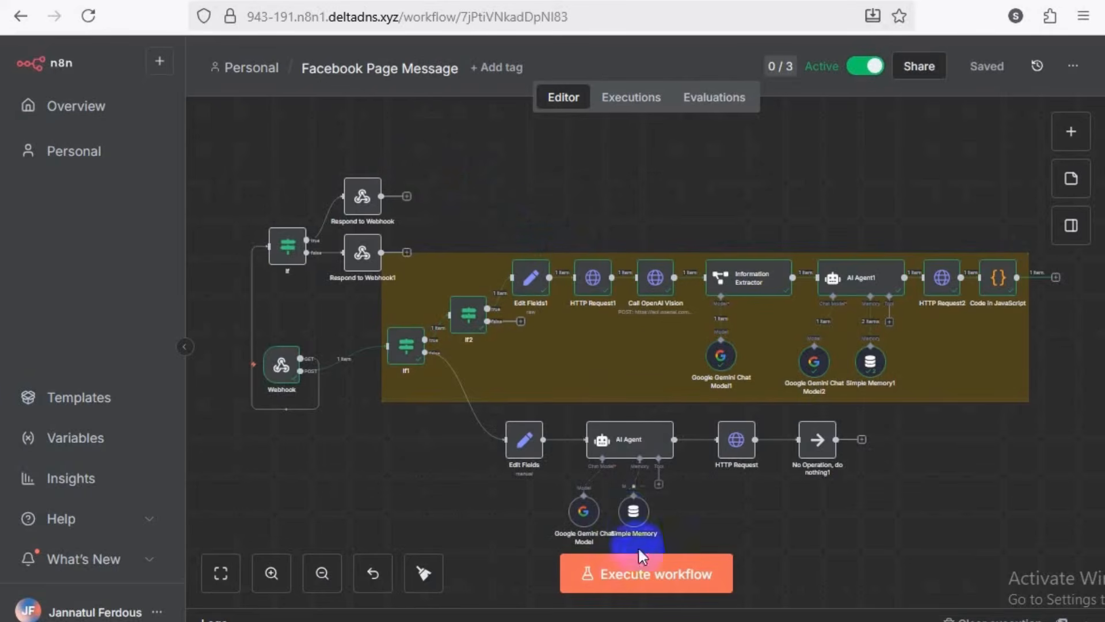
- Run the Facebook Page Message workflow, switch to the Facebook window, and send "hlw" in the Nobanno page chat
{"action": "left_click", "coordinate": [647, 575]}
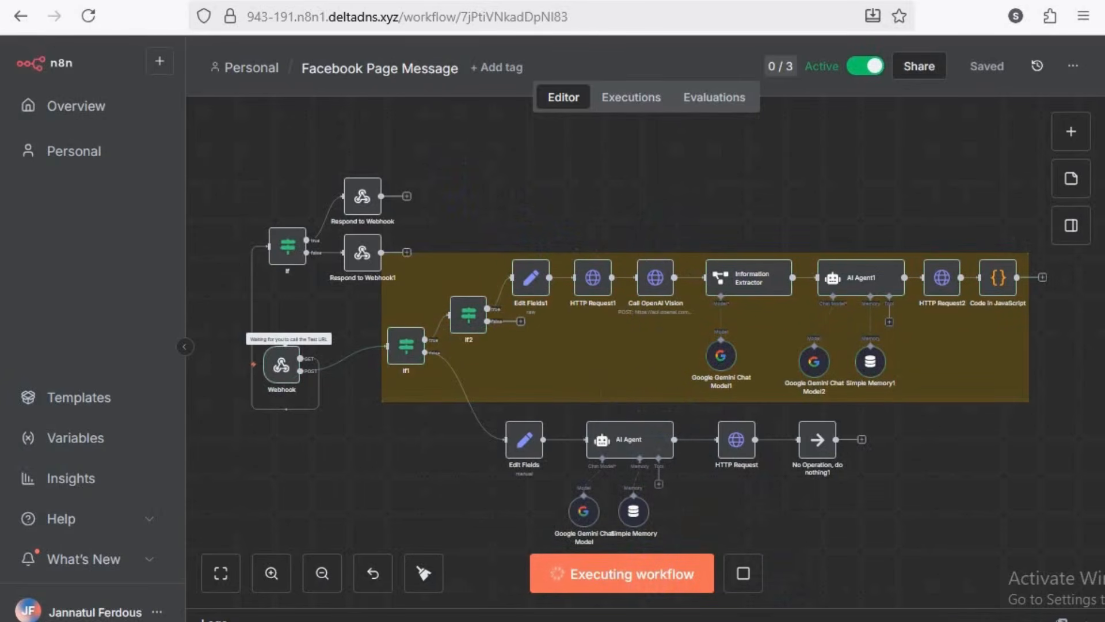
{"action": "mouse_move", "coordinate": [799, 619]}
{"action": "left_click", "coordinate": [830, 602]}
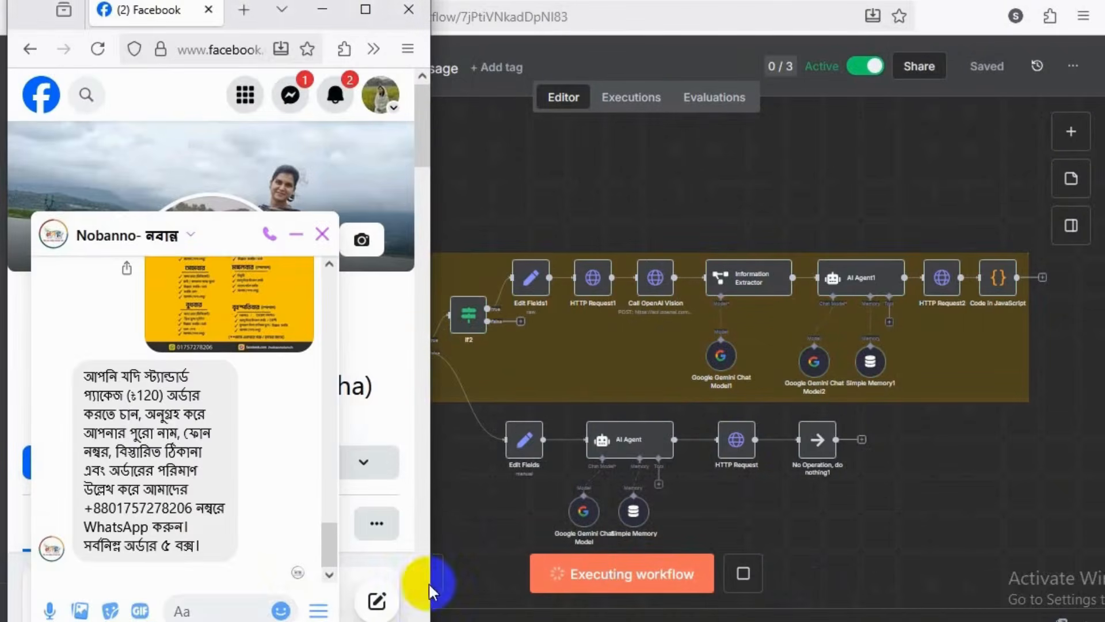
{"action": "left_click", "coordinate": [236, 604]}
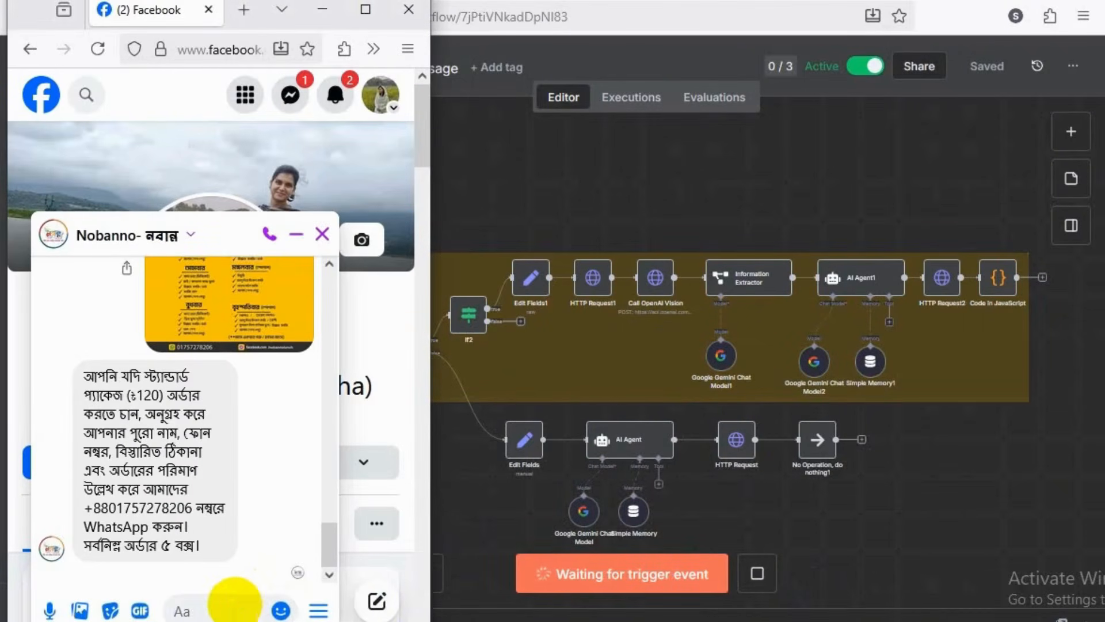
{"action": "type", "text": "hlw"}
{"action": "key", "text": "Return"}
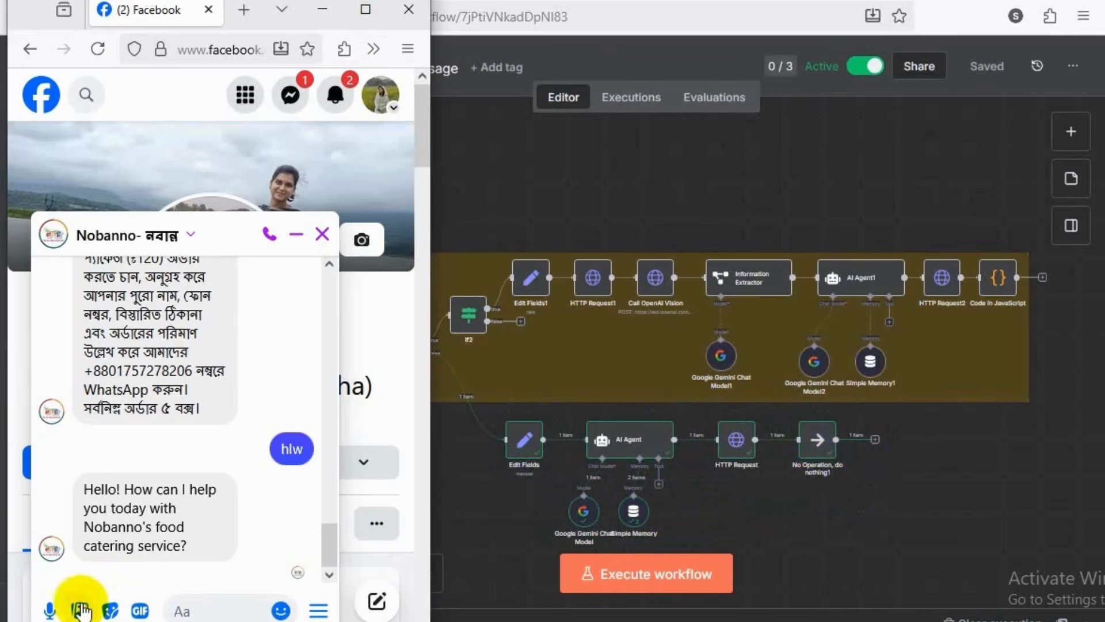
- Run the workflow again and send the "nobanno menu 120" image in the Nobanno page chat
{"action": "left_click", "coordinate": [82, 608]}
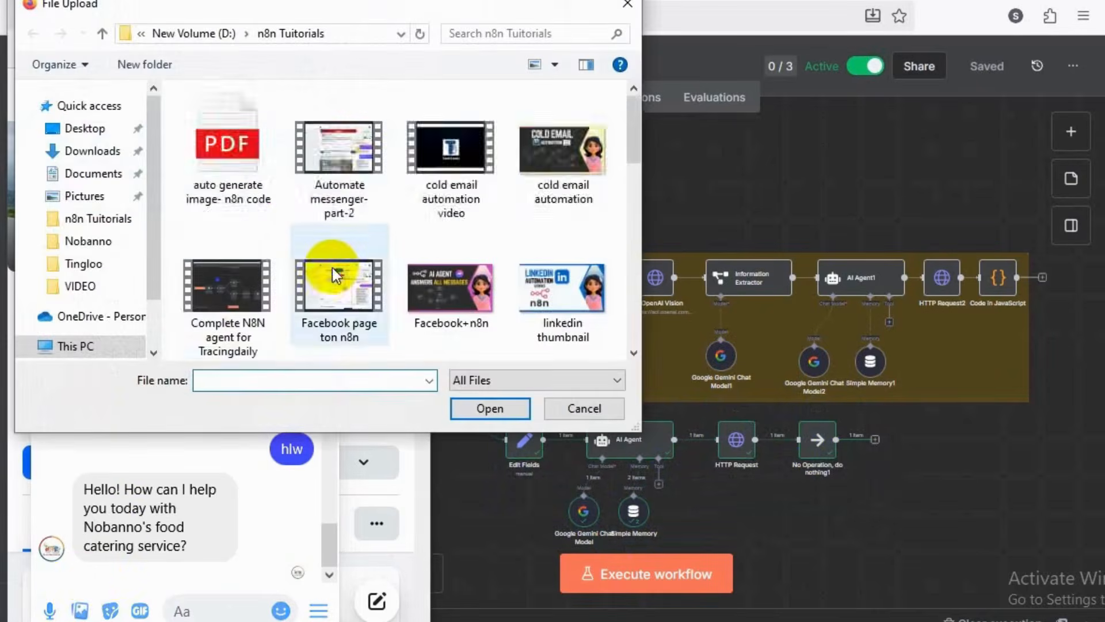
{"action": "scroll", "coordinate": [331, 271], "scroll_direction": "down", "scroll_amount": 4}
{"action": "left_click", "coordinate": [336, 275]}
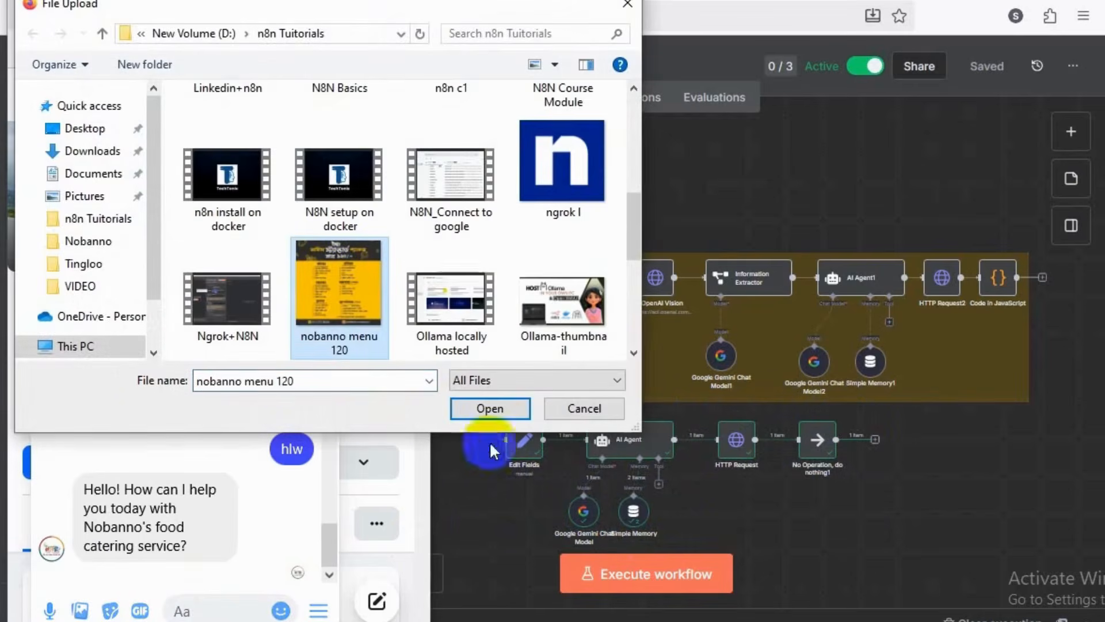
{"action": "left_click", "coordinate": [647, 576]}
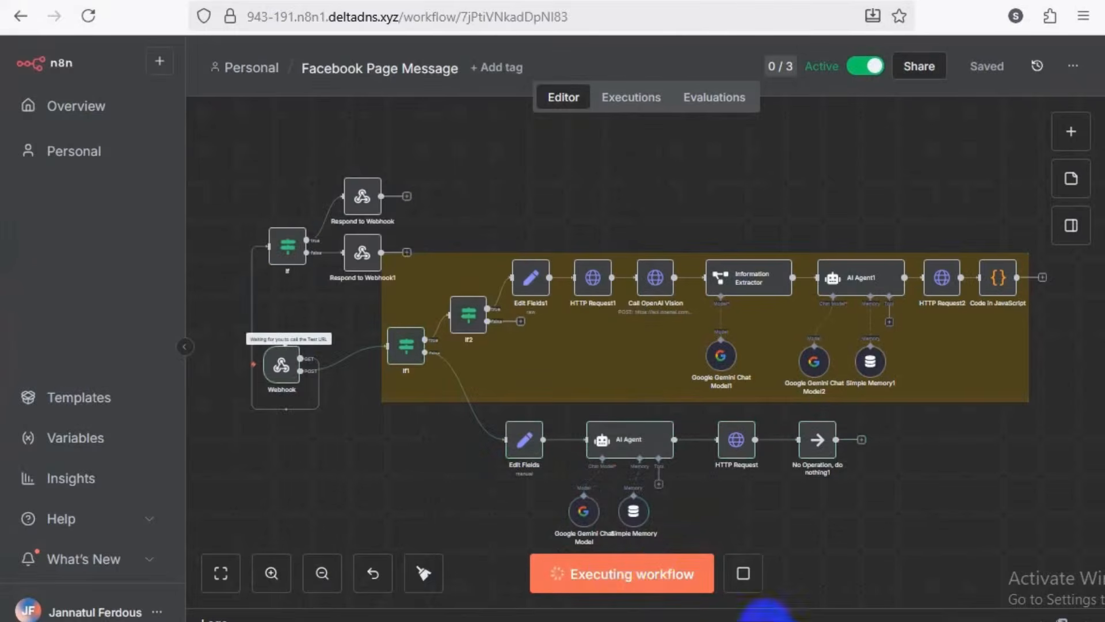
{"action": "left_click", "coordinate": [821, 585]}
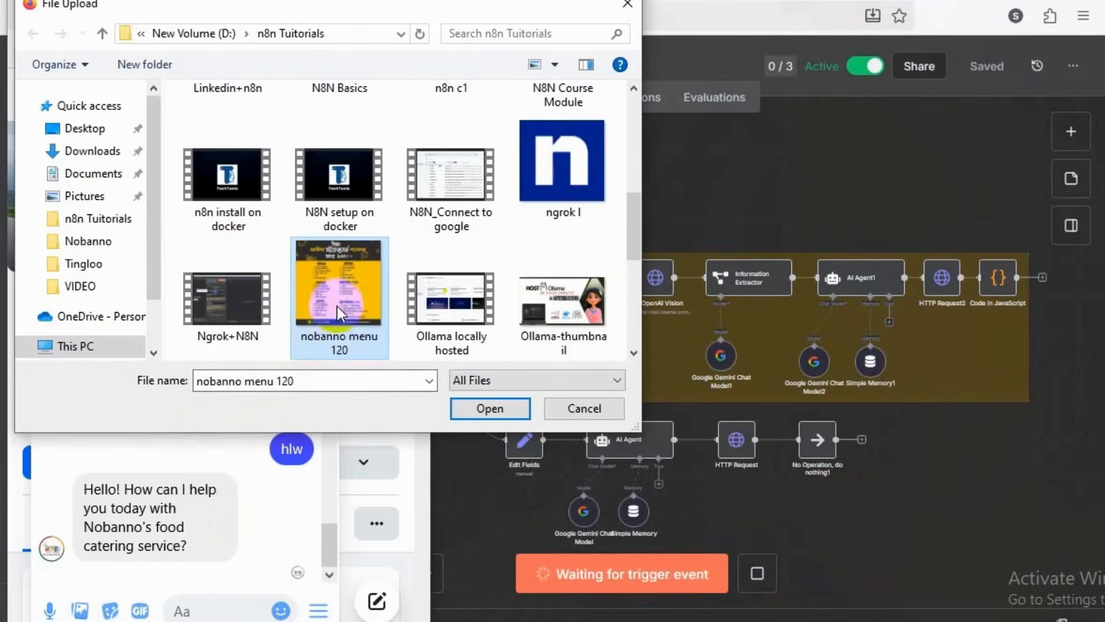
{"action": "left_click", "coordinate": [453, 412]}
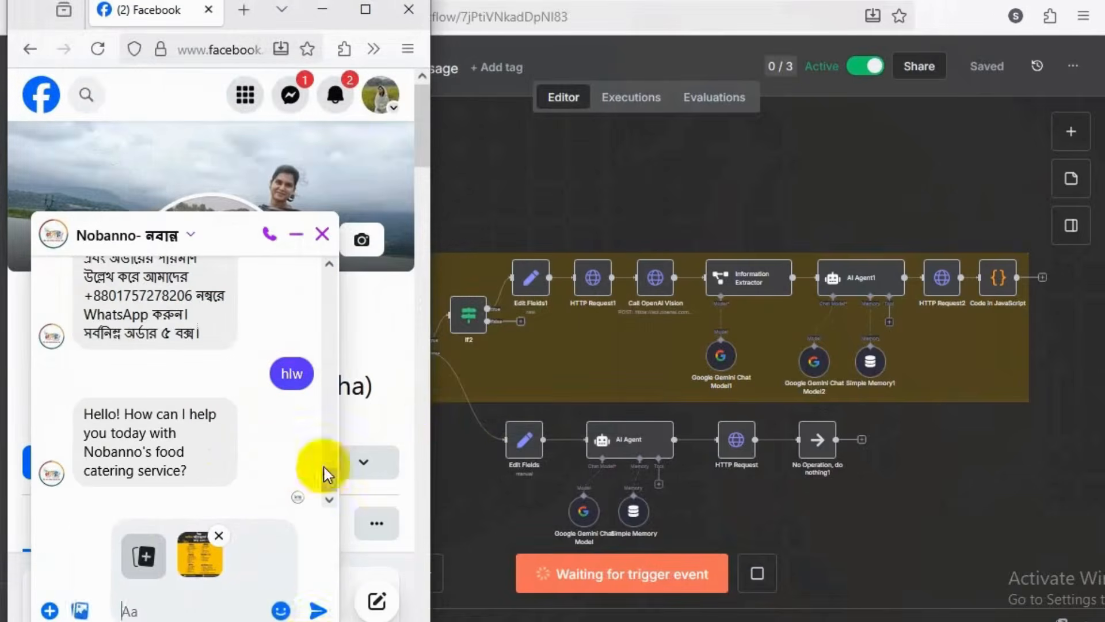
{"action": "left_click", "coordinate": [316, 611]}
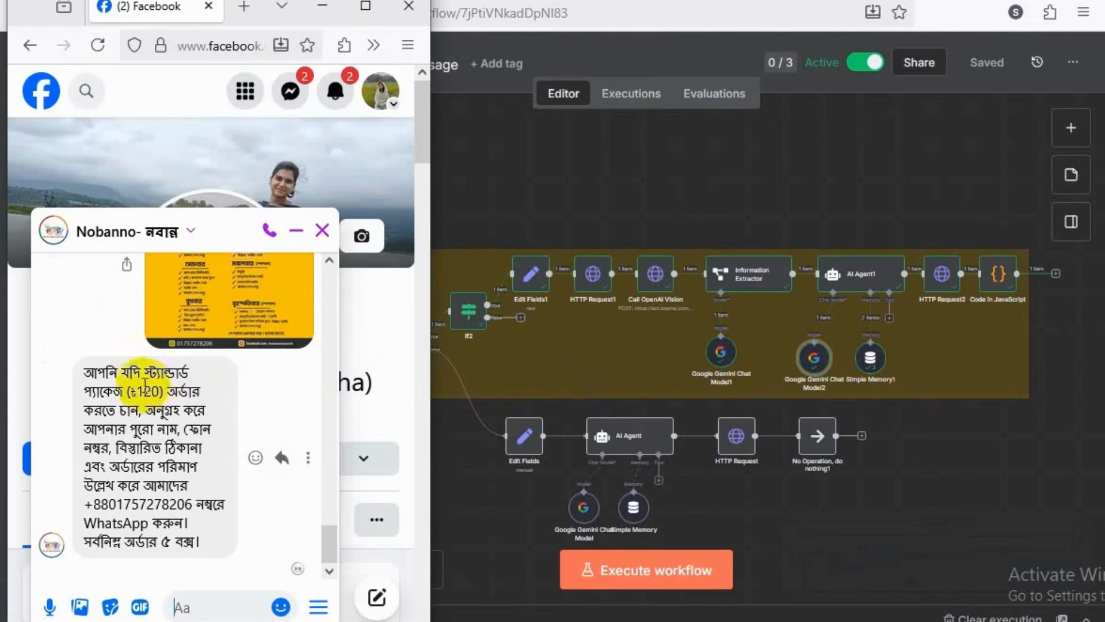
- Read the page's reply to the menu image in the chat, then minimize the Facebook window to return to the n8n workflow
{"action": "scroll", "coordinate": [148, 414], "scroll_direction": "up", "scroll_amount": 2}
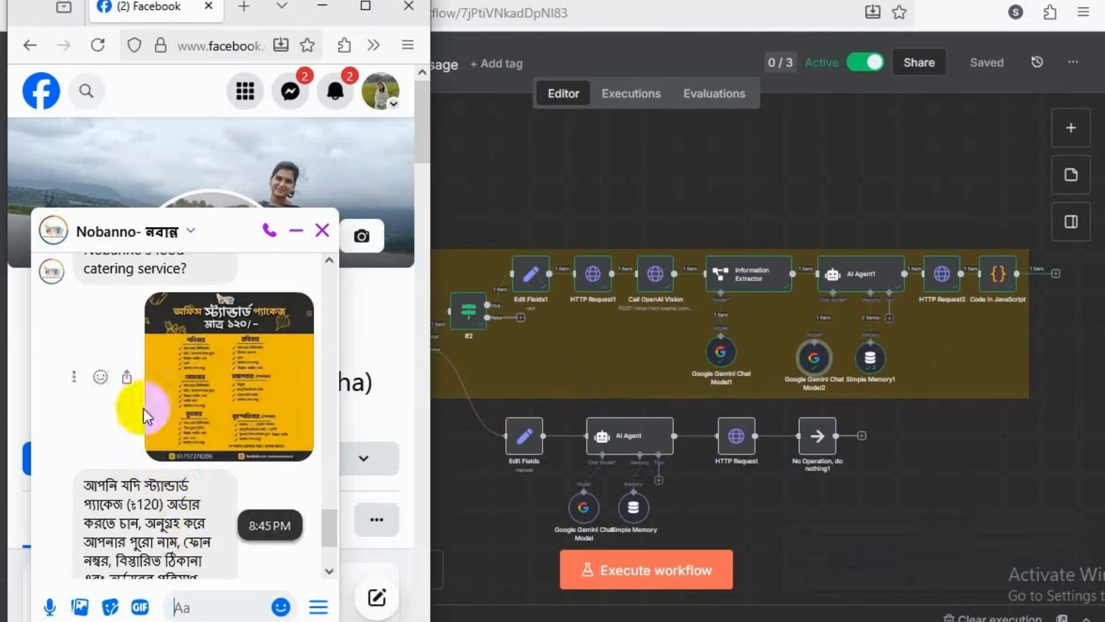
{"action": "scroll", "coordinate": [173, 426], "scroll_direction": "down", "scroll_amount": 2}
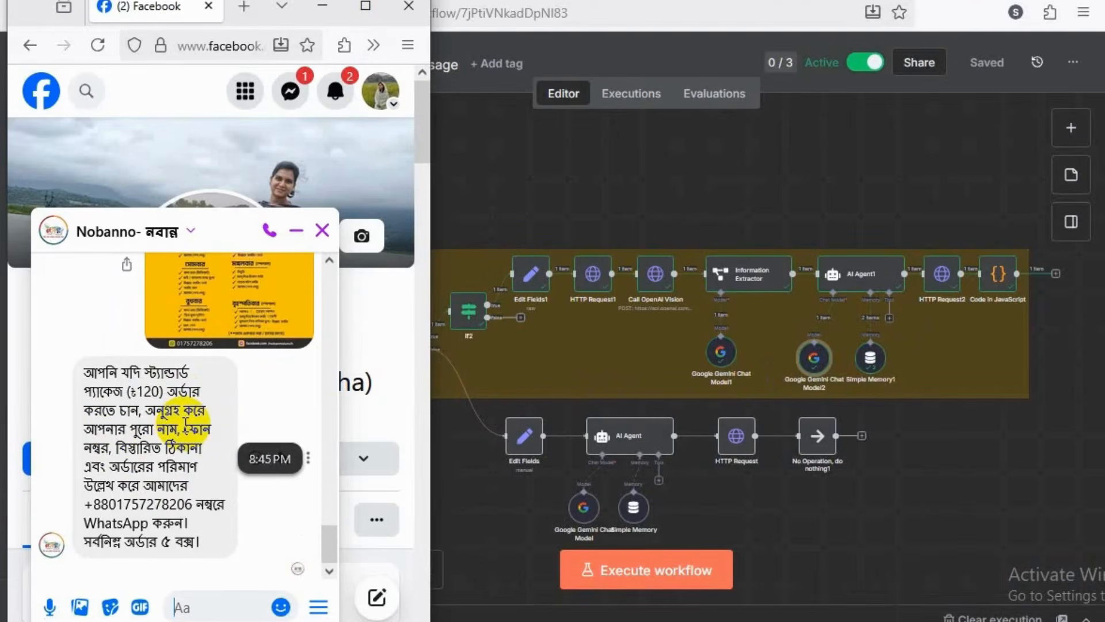
{"action": "scroll", "coordinate": [185, 423], "scroll_direction": "up", "scroll_amount": 2}
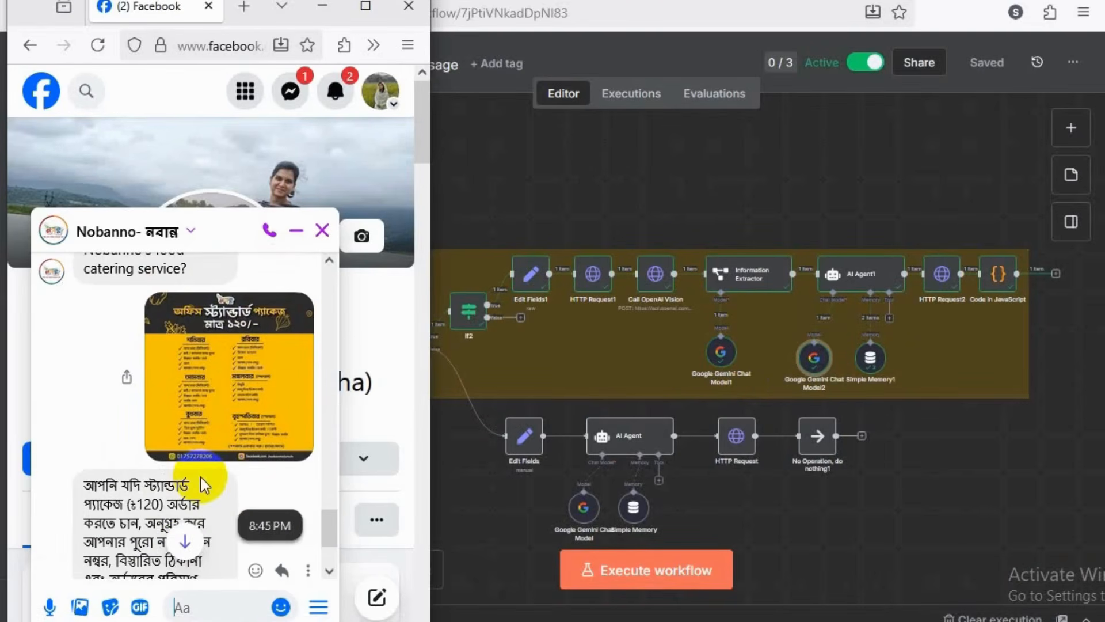
{"action": "scroll", "coordinate": [202, 478], "scroll_direction": "down", "scroll_amount": 2}
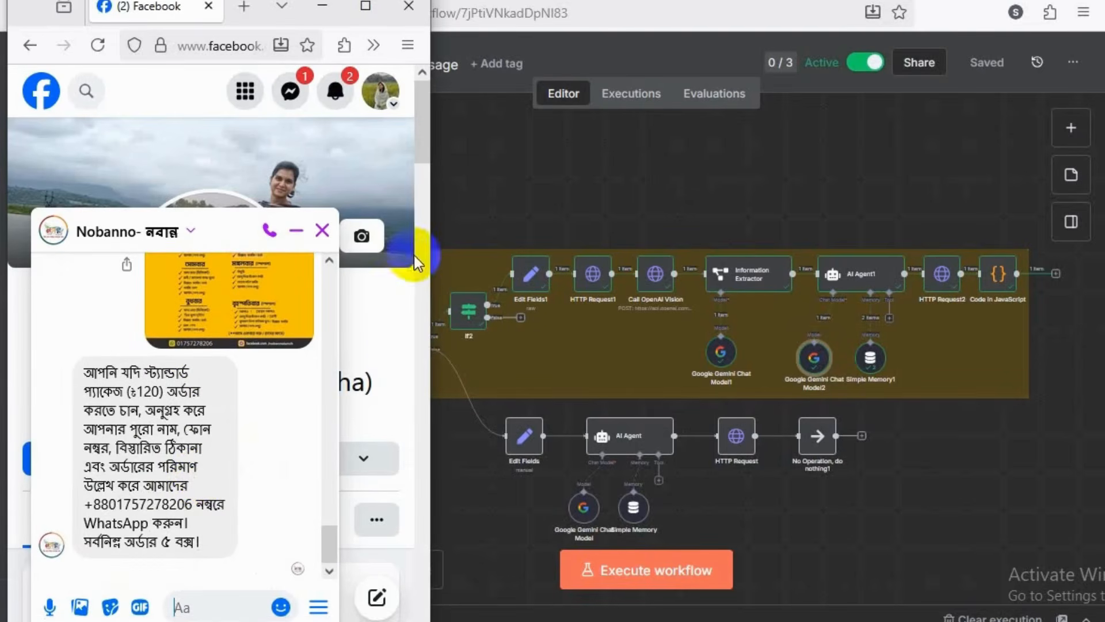
{"action": "left_click", "coordinate": [497, 374]}
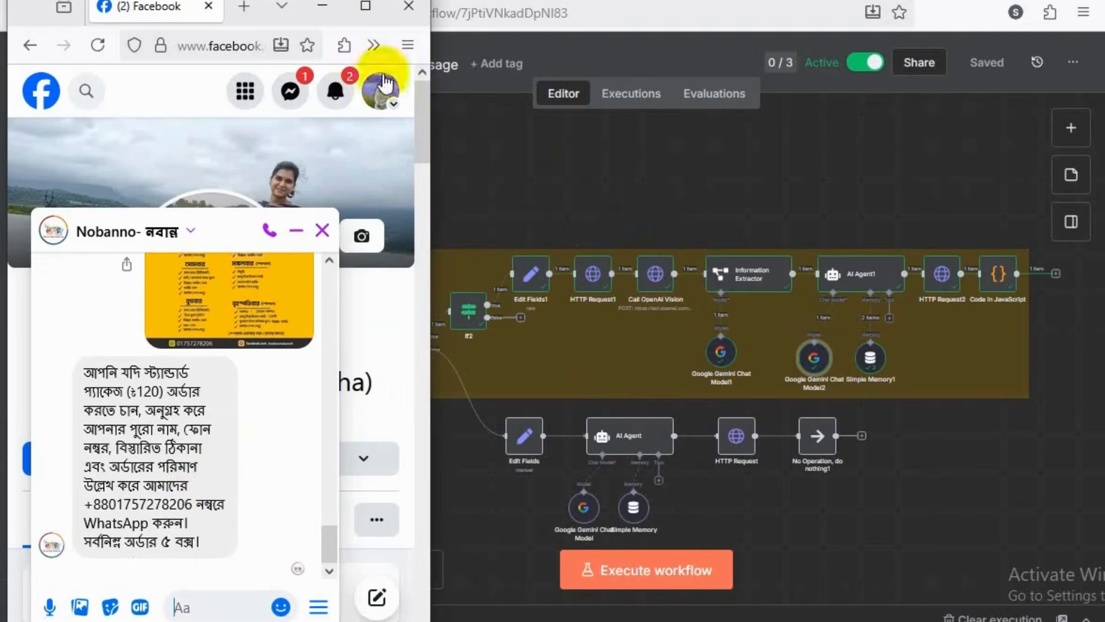
{"action": "left_click", "coordinate": [322, 9]}
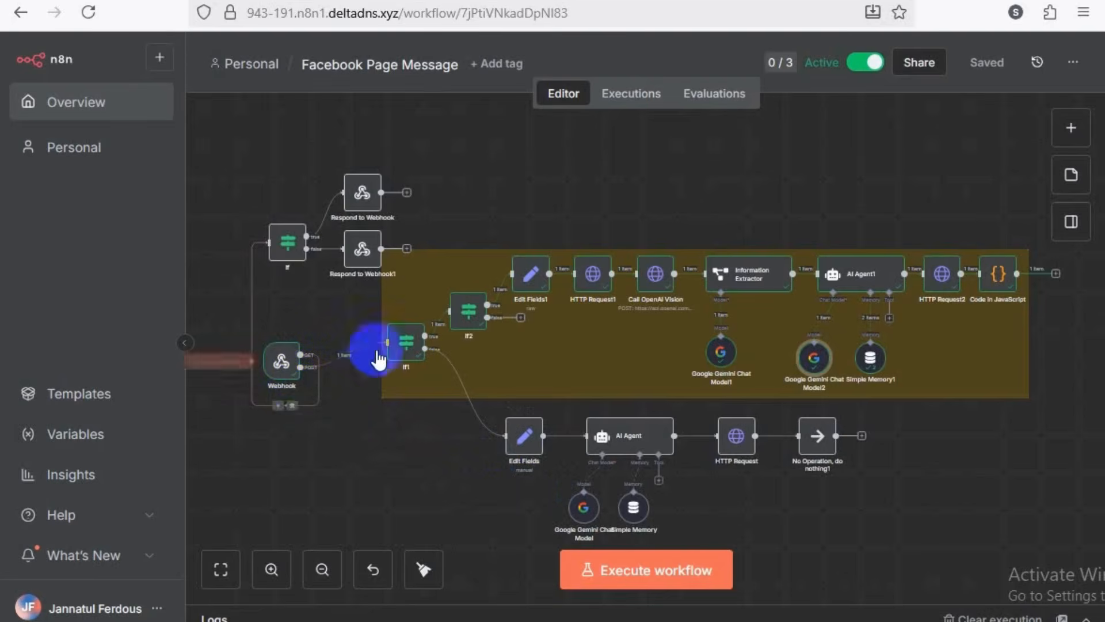
- Open the If1 node and examine the webhook input data down to the message entry
{"action": "left_click", "coordinate": [410, 349]}
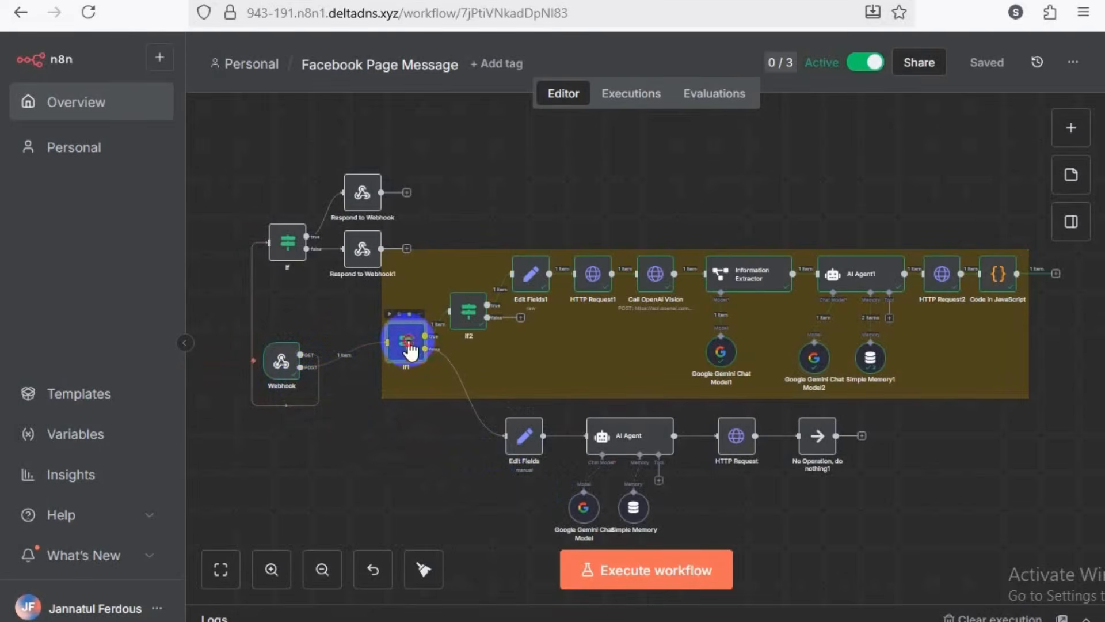
{"action": "double_click", "coordinate": [409, 347]}
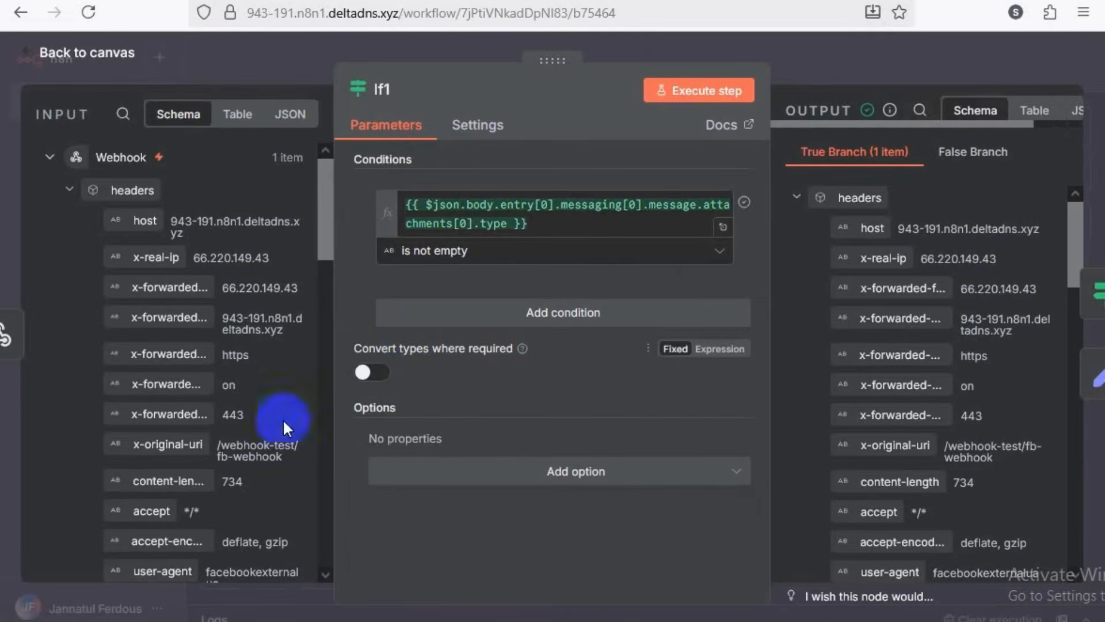
{"action": "scroll", "coordinate": [282, 417], "scroll_direction": "down", "scroll_amount": 4}
{"action": "scroll", "coordinate": [236, 412], "scroll_direction": "down", "scroll_amount": 10}
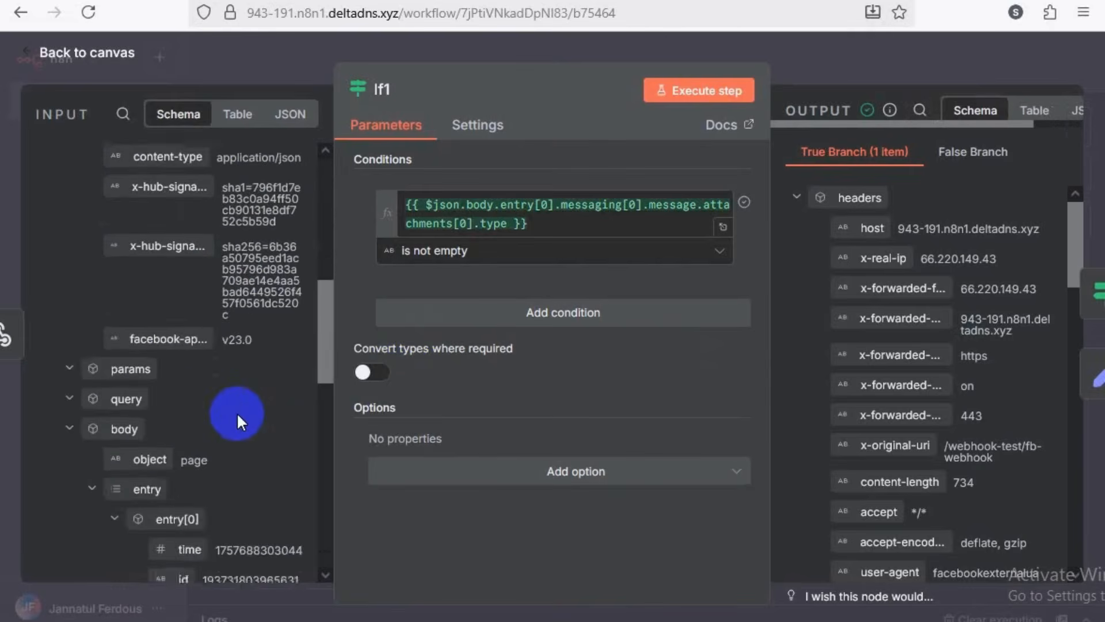
{"action": "scroll", "coordinate": [236, 412], "scroll_direction": "down", "scroll_amount": 4}
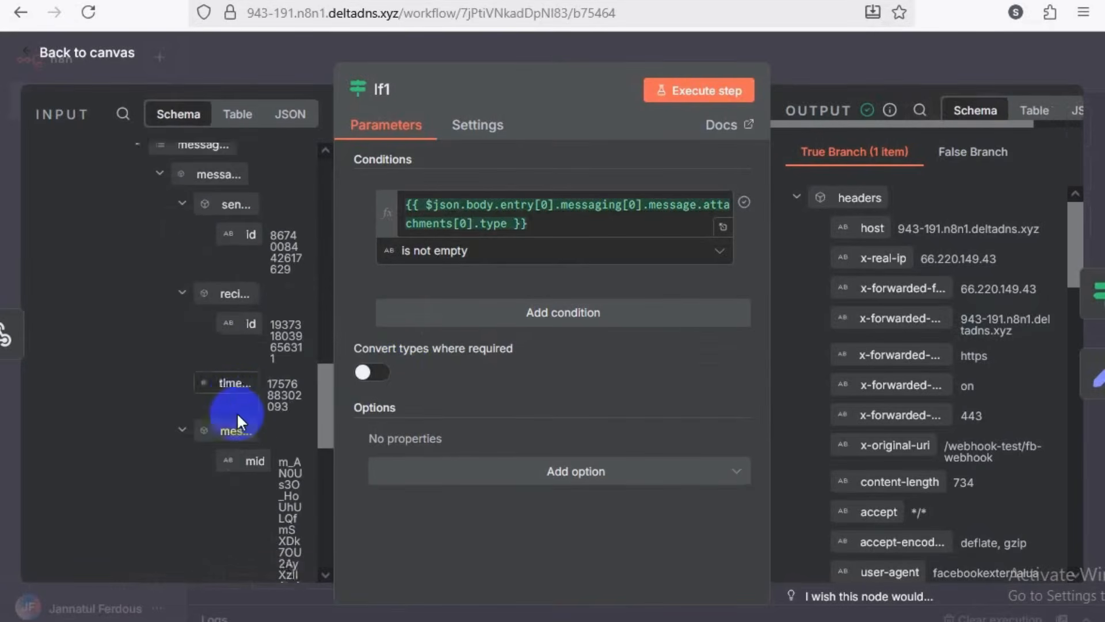
{"action": "scroll", "coordinate": [236, 412], "scroll_direction": "up", "scroll_amount": 4}
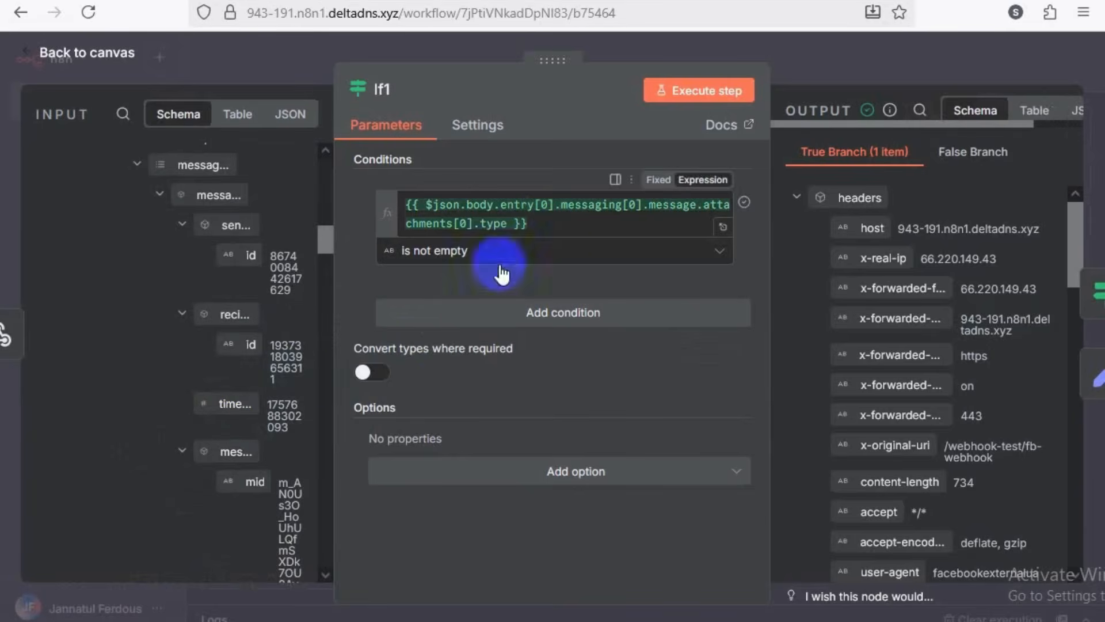
{"action": "scroll", "coordinate": [240, 372], "scroll_direction": "down", "scroll_amount": 2}
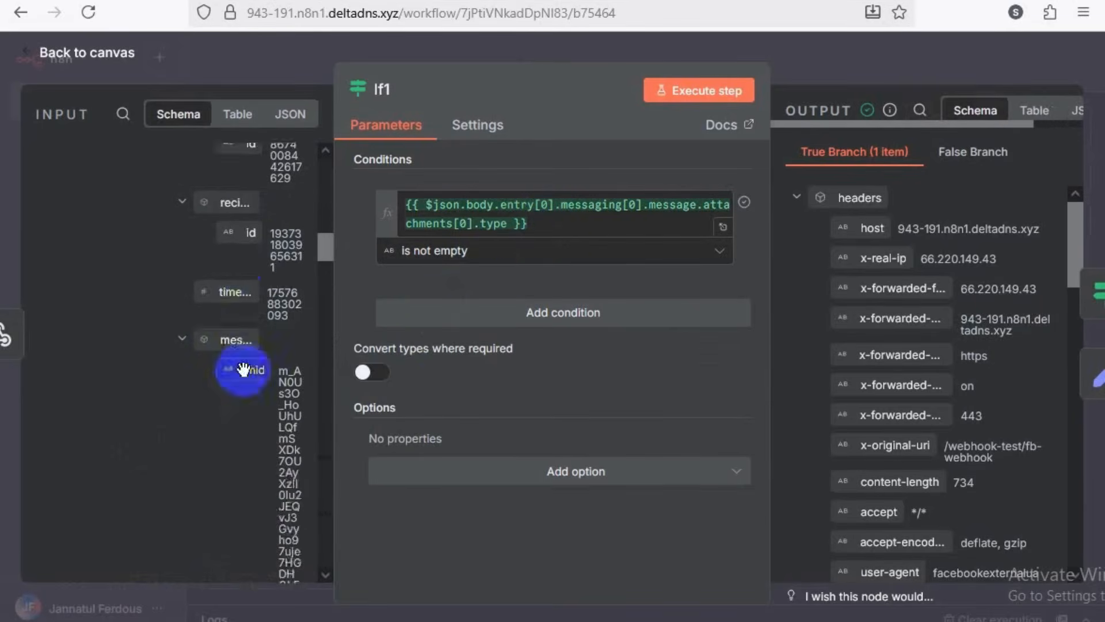
{"action": "scroll", "coordinate": [243, 380], "scroll_direction": "up", "scroll_amount": 6}
{"action": "scroll", "coordinate": [246, 396], "scroll_direction": "down", "scroll_amount": 2}
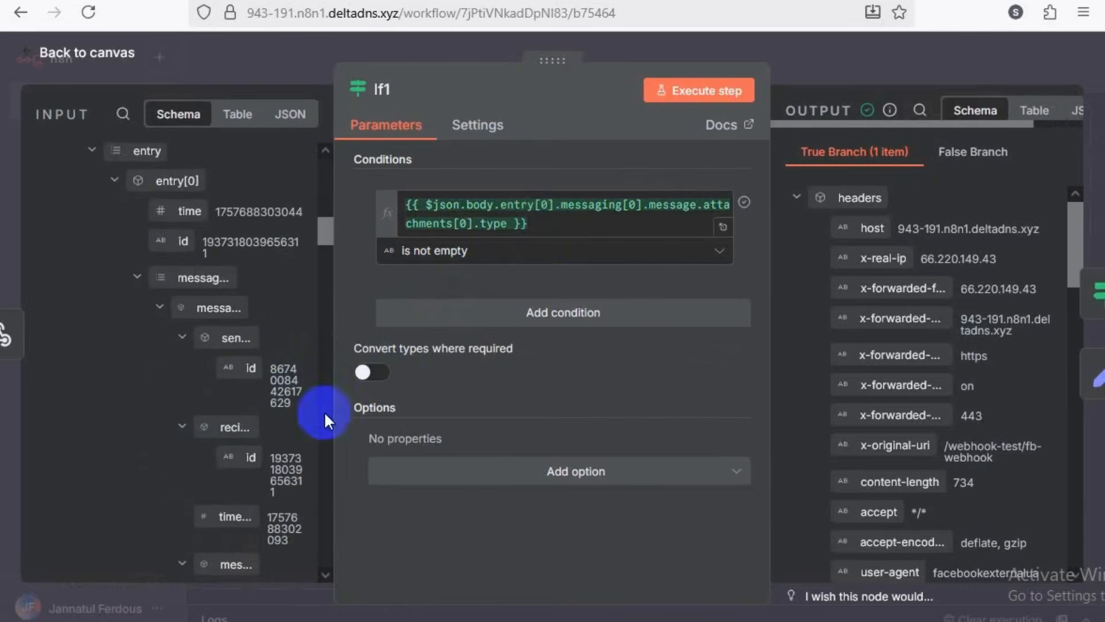
- Widen the If1 input area and examine the message attachment's type and payload url
{"action": "left_click_drag", "start_coordinate": [332, 371], "coordinate": [451, 374]}
{"action": "scroll", "coordinate": [219, 371], "scroll_direction": "down", "scroll_amount": 4}
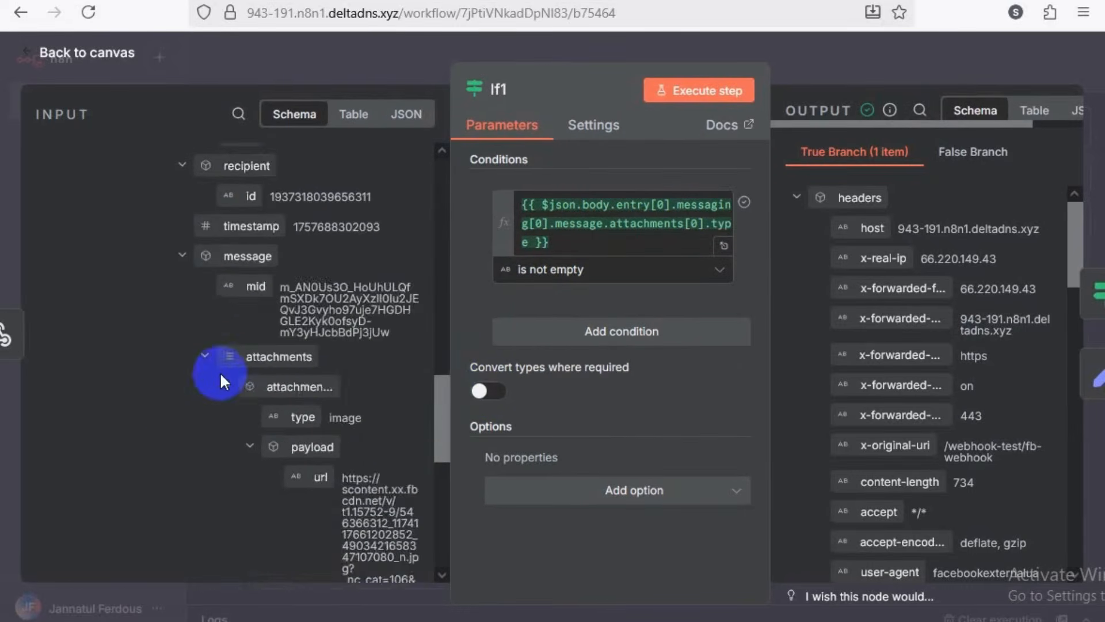
{"action": "scroll", "coordinate": [220, 372], "scroll_direction": "down", "scroll_amount": 6}
{"action": "scroll", "coordinate": [222, 377], "scroll_direction": "up", "scroll_amount": 4}
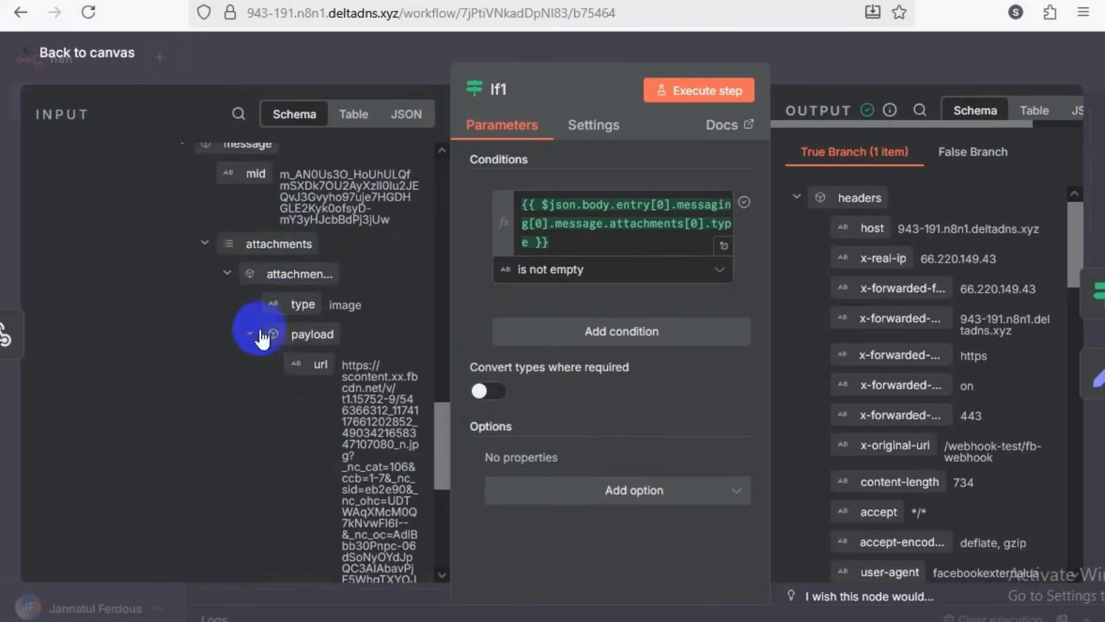
{"action": "scroll", "coordinate": [251, 320], "scroll_direction": "up", "scroll_amount": 4}
{"action": "scroll", "coordinate": [253, 391], "scroll_direction": "down", "scroll_amount": 2}
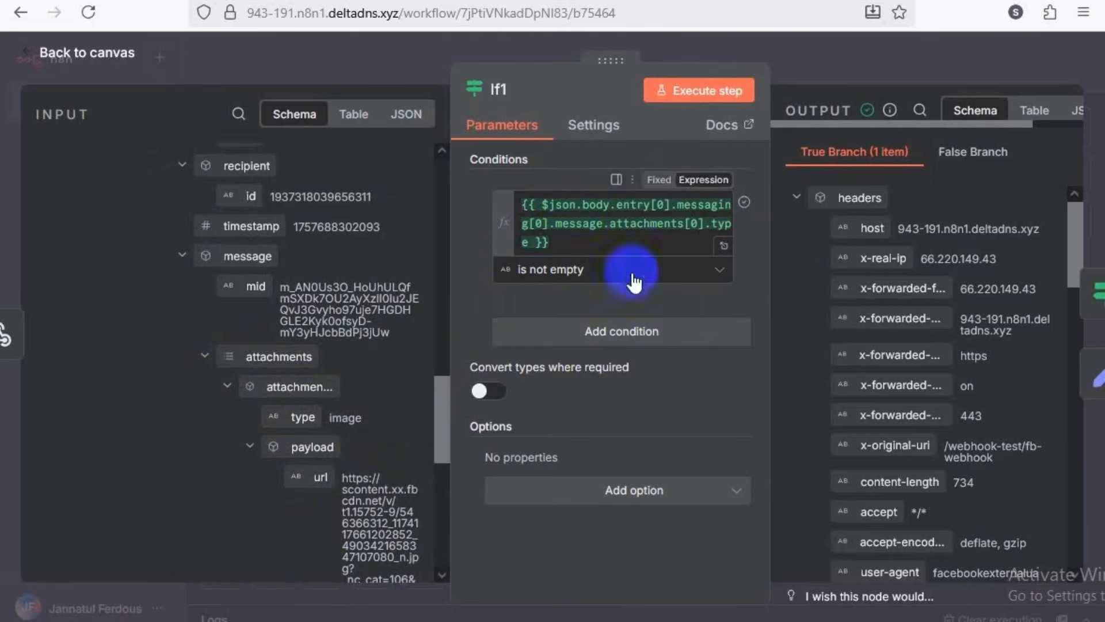
- Review the comparison operators available for the If1 attachment type condition, leaving "is not empty" selected
{"action": "left_click", "coordinate": [720, 270]}
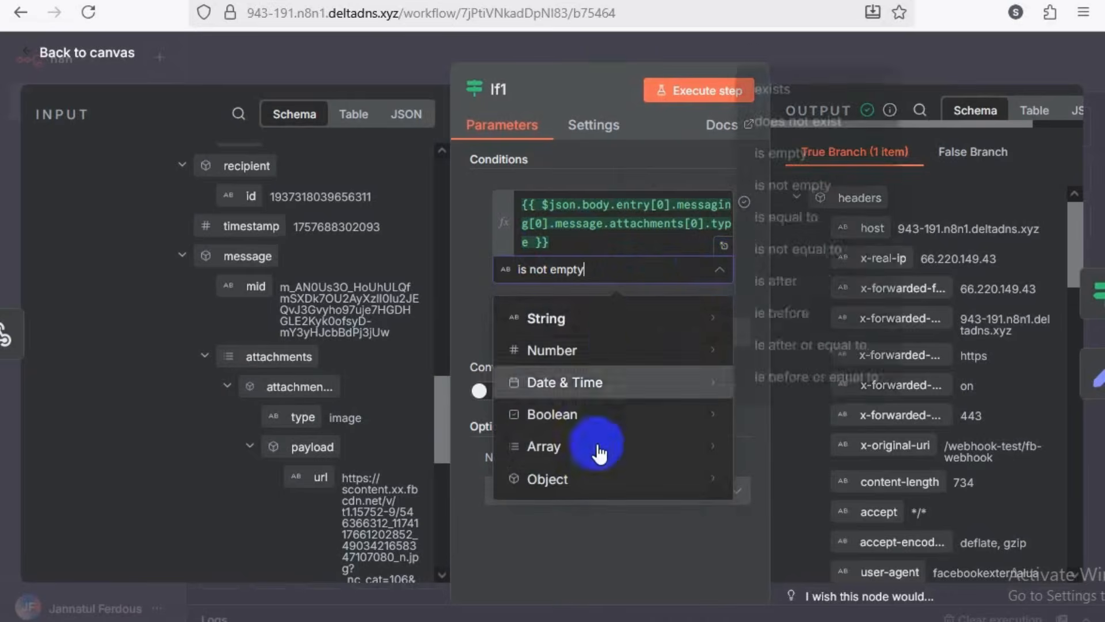
{"action": "mouse_move", "coordinate": [621, 333]}
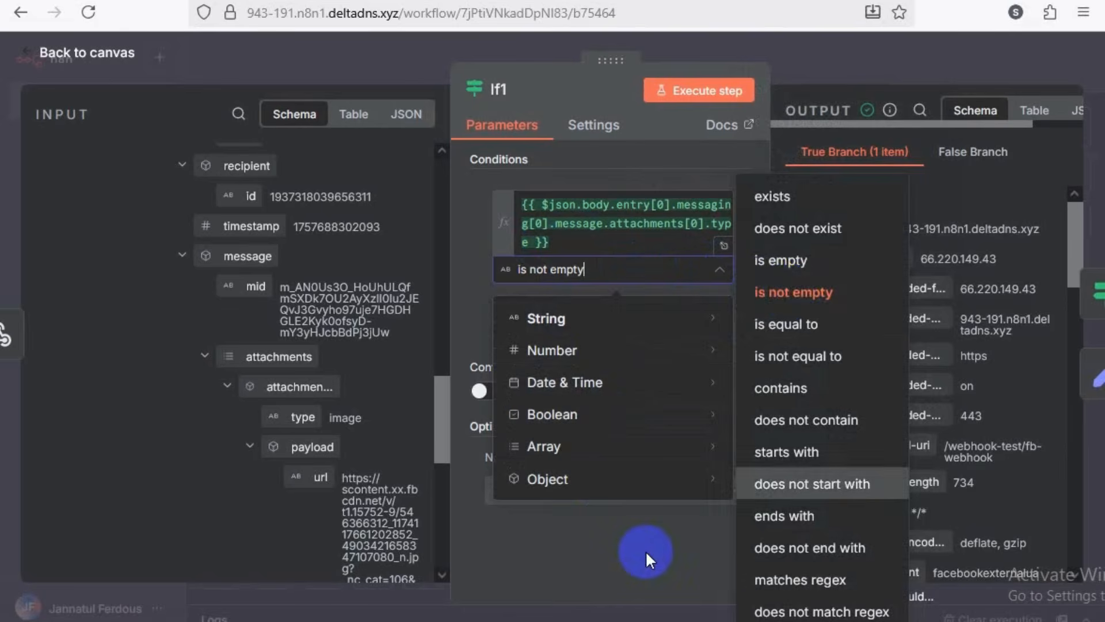
{"action": "left_click", "coordinate": [467, 431]}
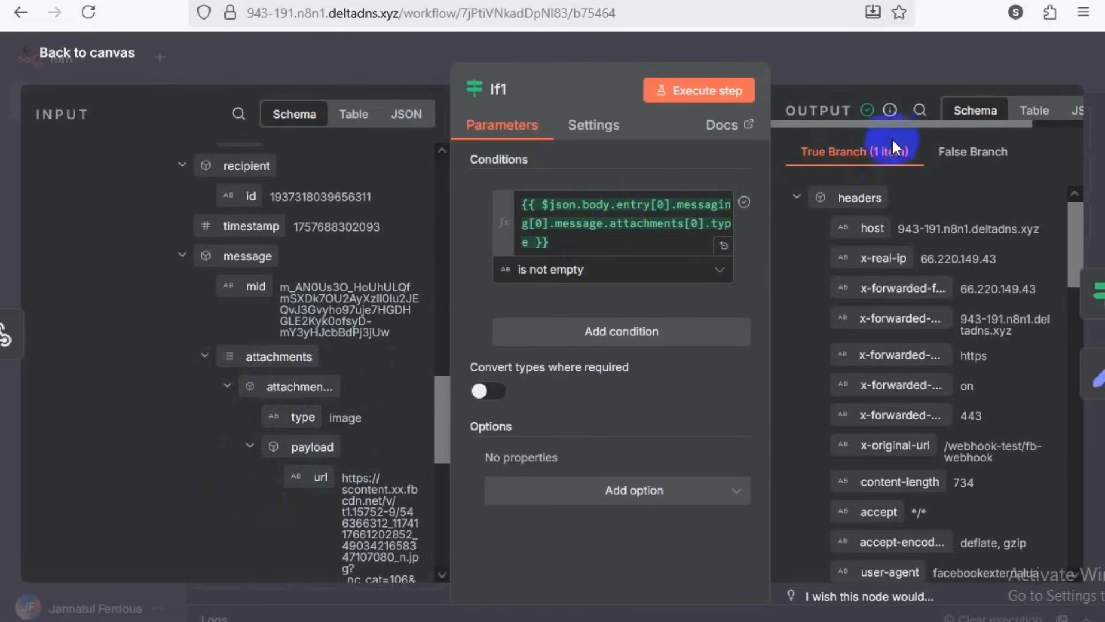
- Compare the False Branch and True Branch outputs of If1, and return to the workflow canvas
{"action": "left_click", "coordinate": [972, 164]}
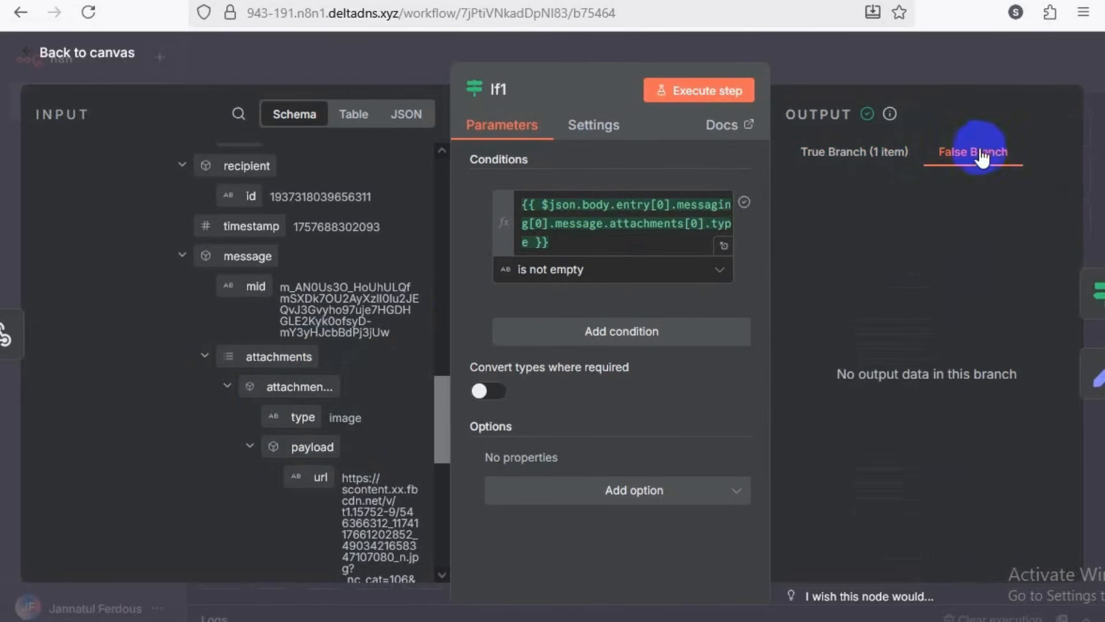
{"action": "left_click", "coordinate": [862, 156]}
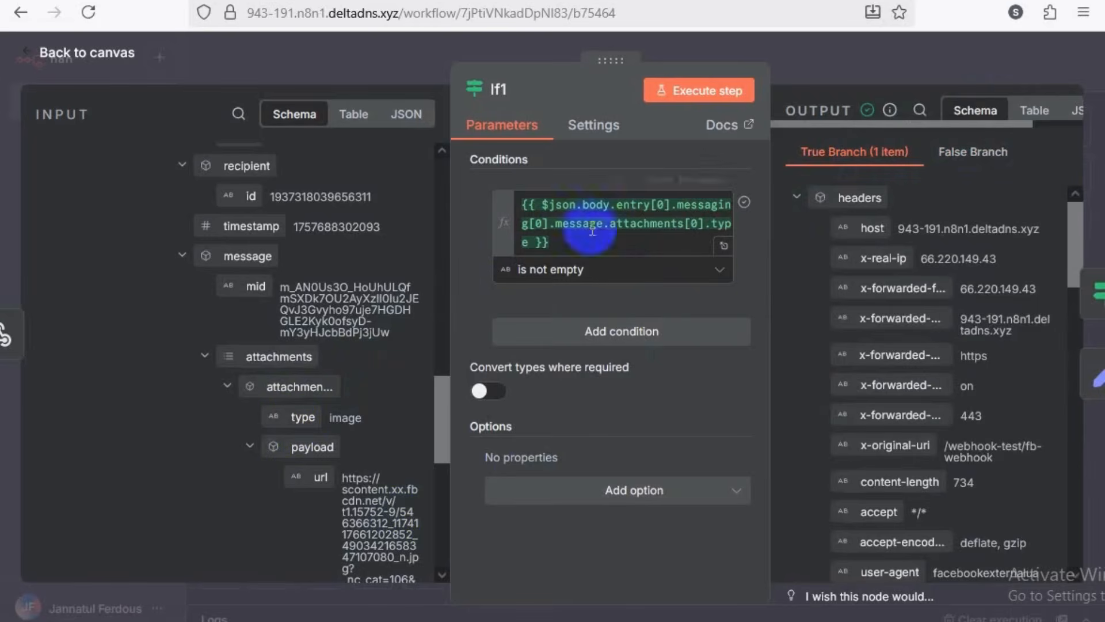
{"action": "left_click", "coordinate": [378, 68]}
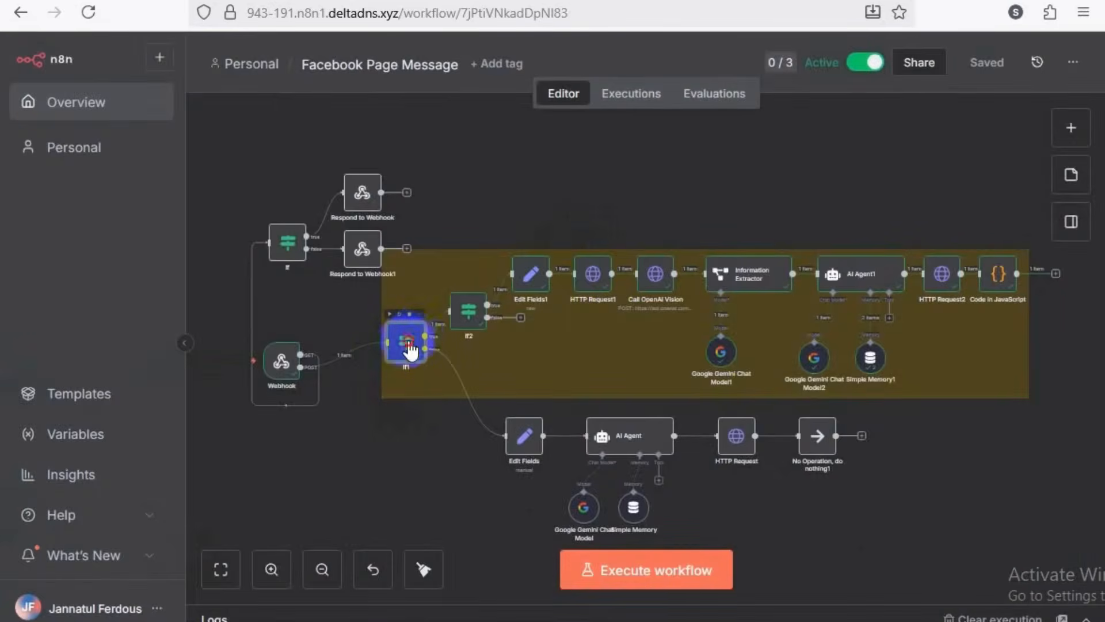
- Nudge the If1 node slightly closer to the Webhook node, and review the attachment type condition in If2
{"action": "left_click_drag", "start_coordinate": [409, 347], "coordinate": [403, 343]}
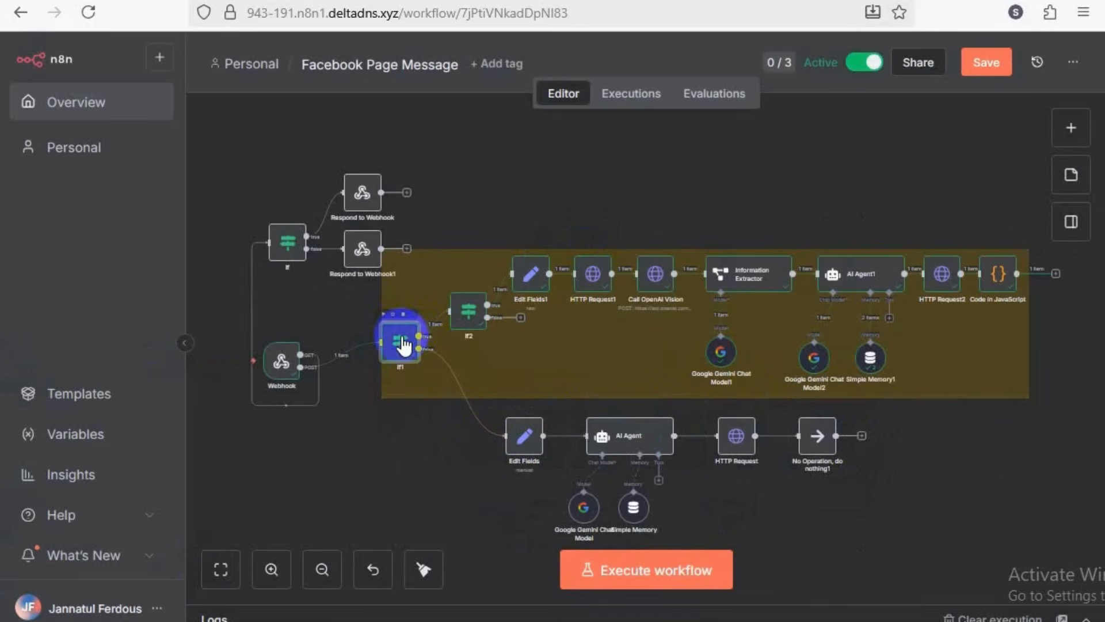
{"action": "double_click", "coordinate": [470, 315]}
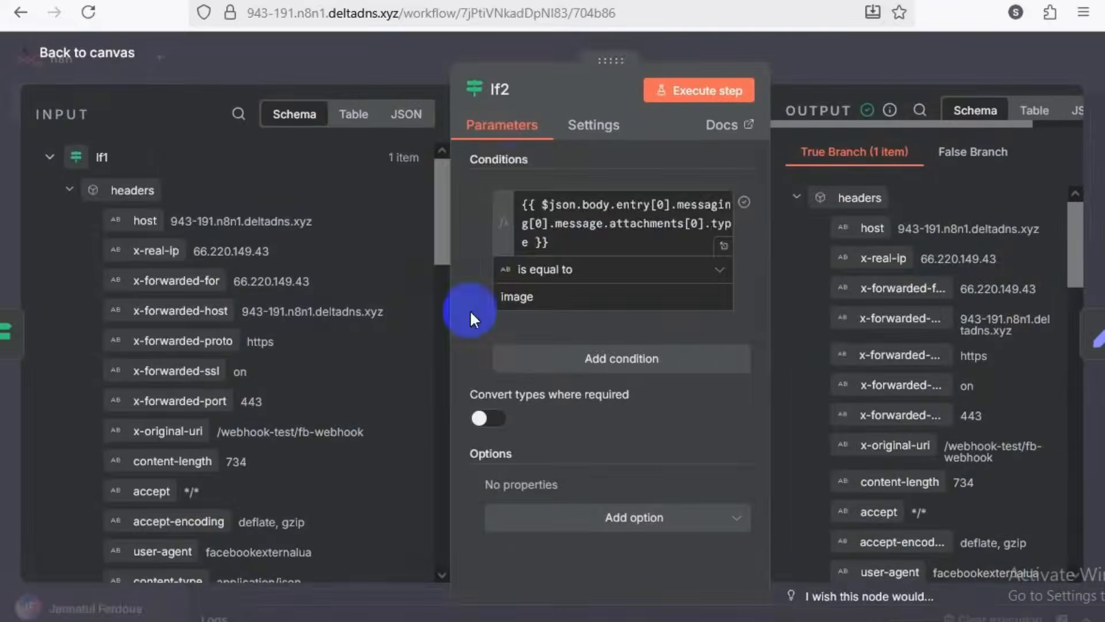
{"action": "left_click", "coordinate": [637, 206]}
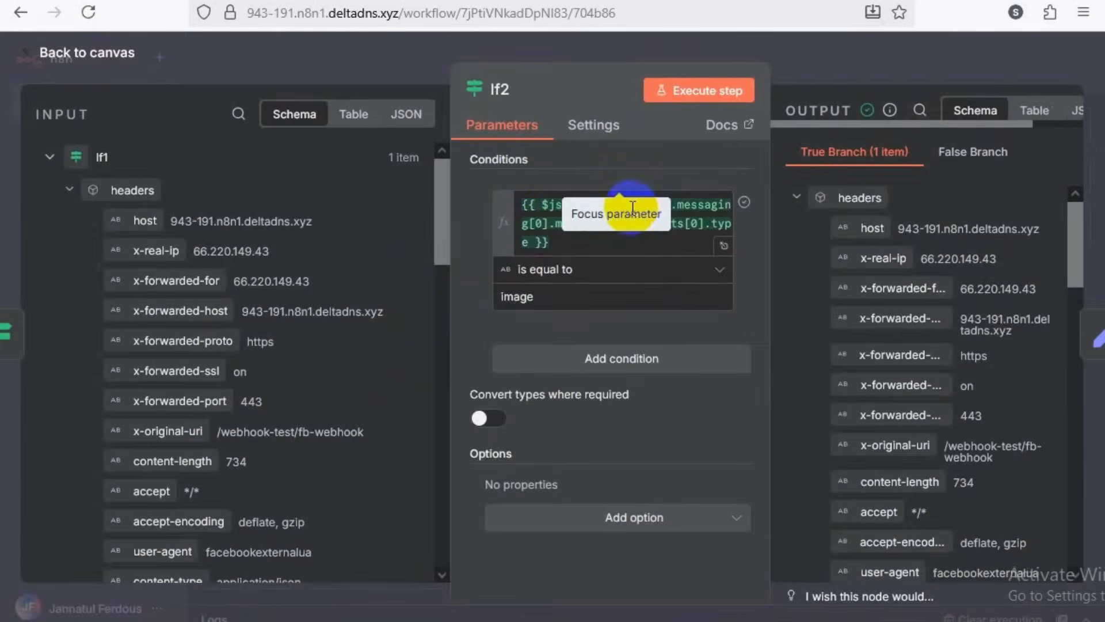
{"action": "left_click", "coordinate": [406, 61]}
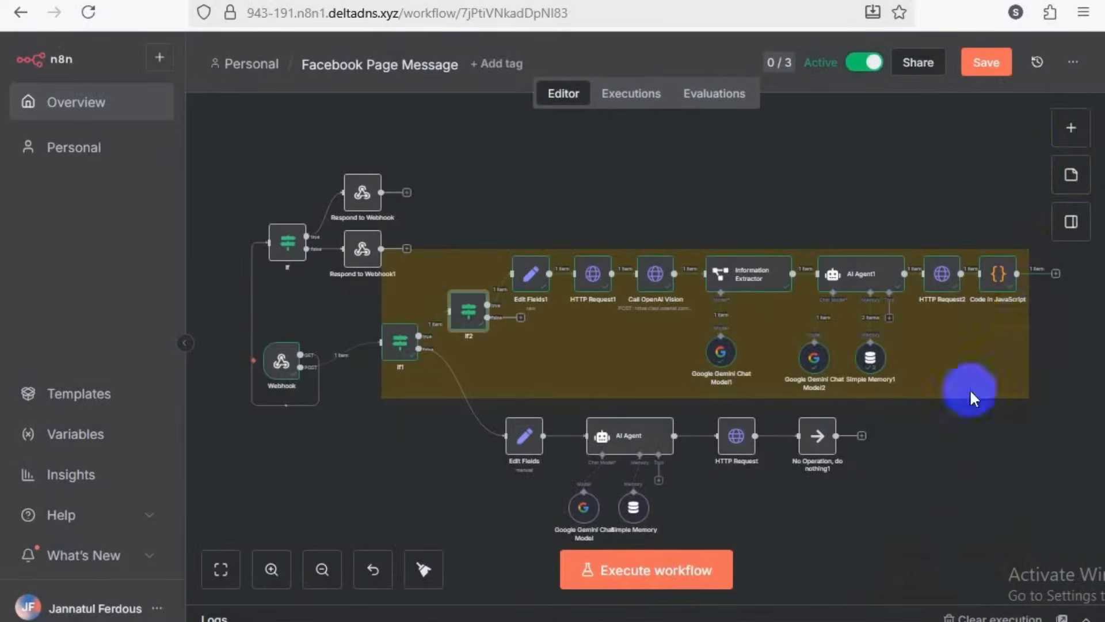
- Search the node library for "if", and close the library without adding a node
{"action": "left_click", "coordinate": [1071, 136]}
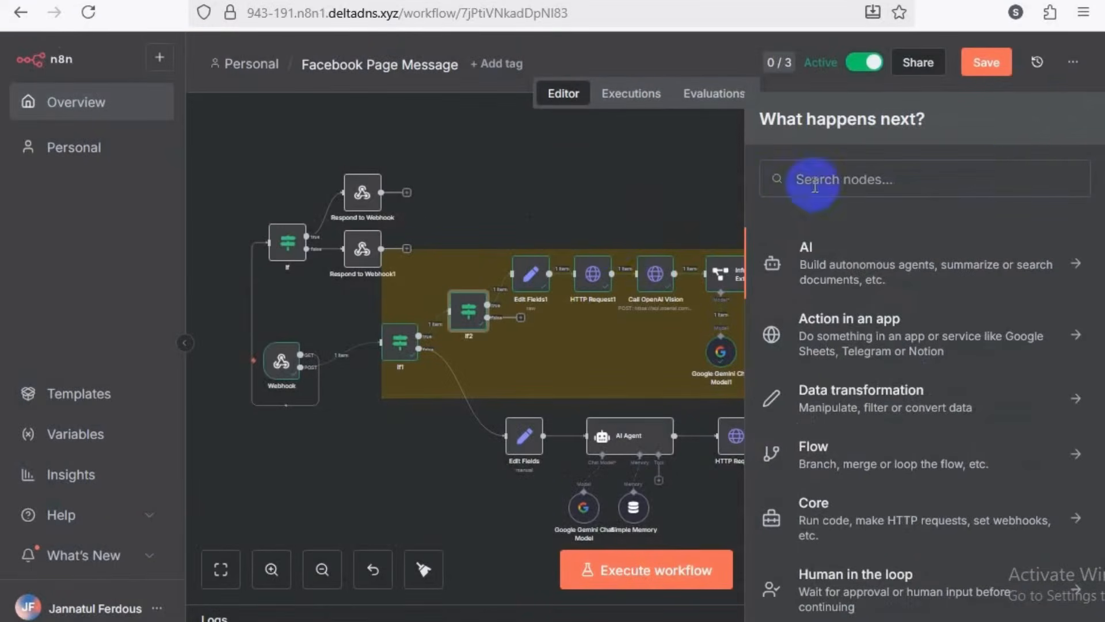
{"action": "type", "text": "if"}
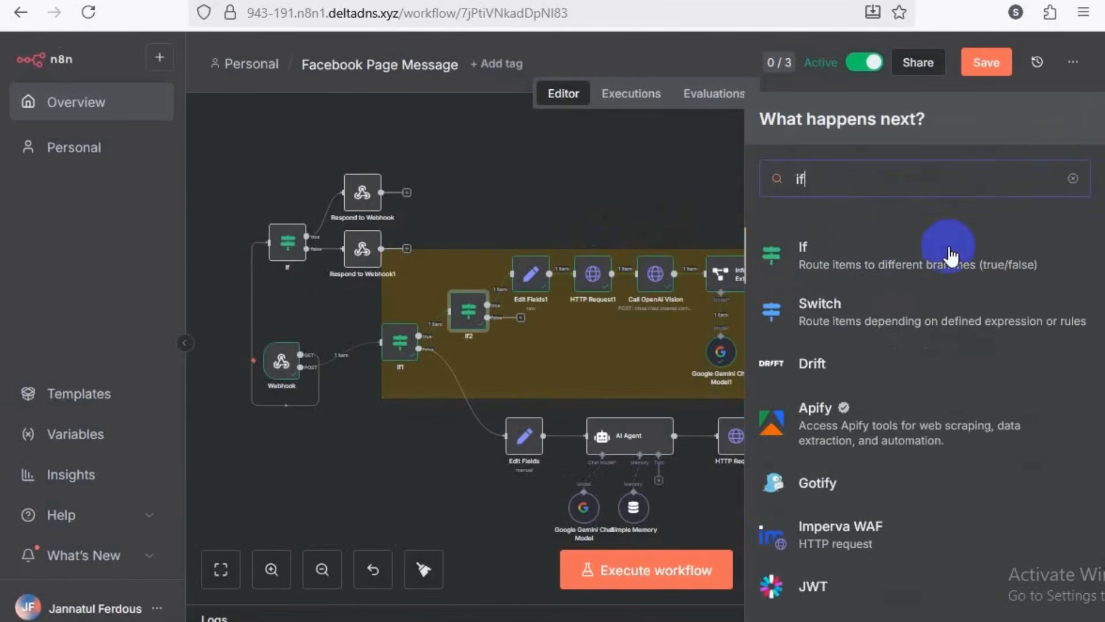
{"action": "left_click", "coordinate": [572, 197]}
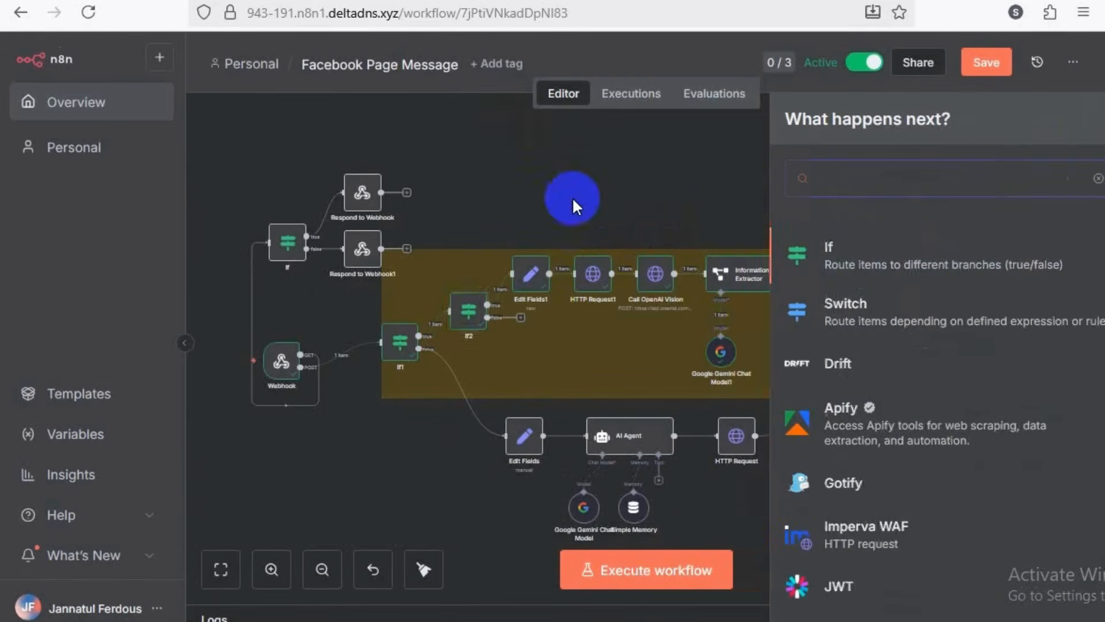
- Clear the first value of the If2 condition and map the attachment's type field from the If1 input into it
{"action": "double_click", "coordinate": [466, 311]}
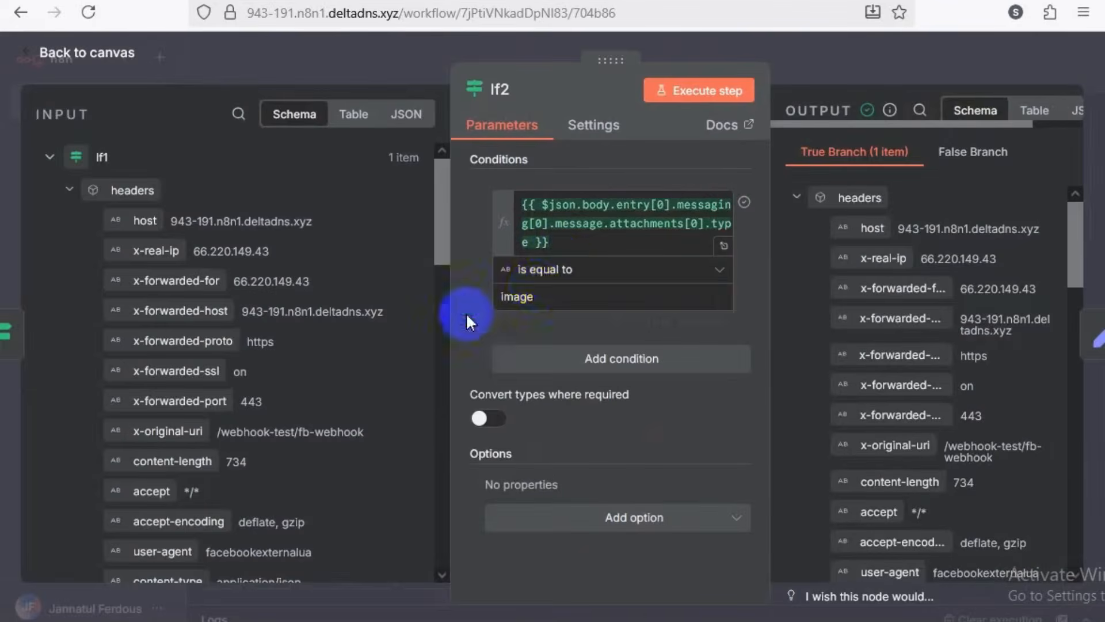
{"action": "scroll", "coordinate": [307, 378], "scroll_direction": "down", "scroll_amount": 1}
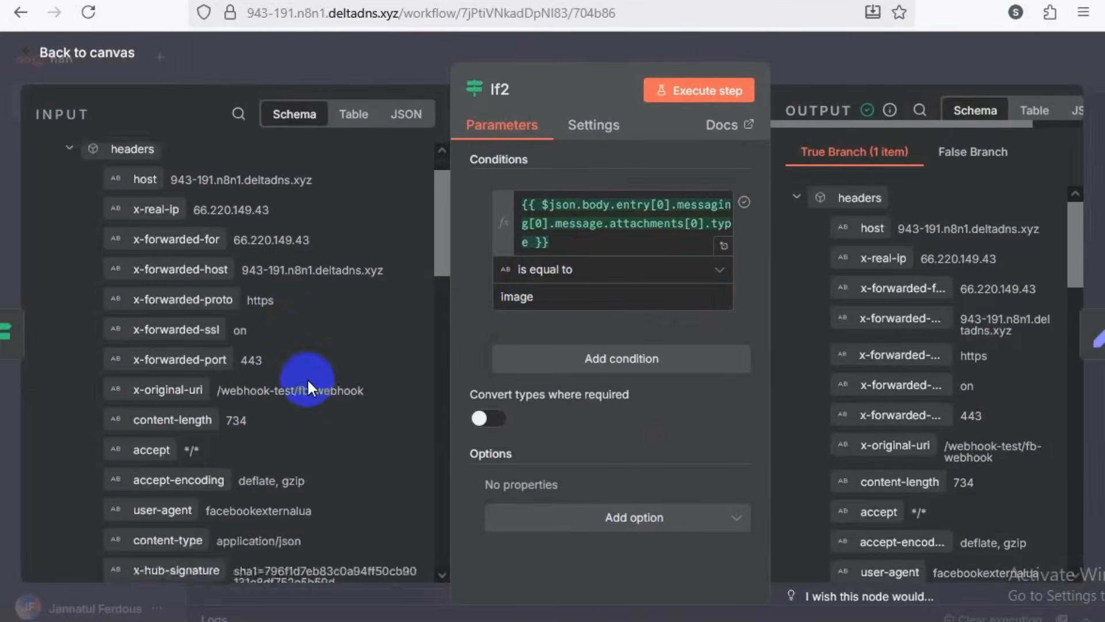
{"action": "scroll", "coordinate": [306, 378], "scroll_direction": "down", "scroll_amount": 10}
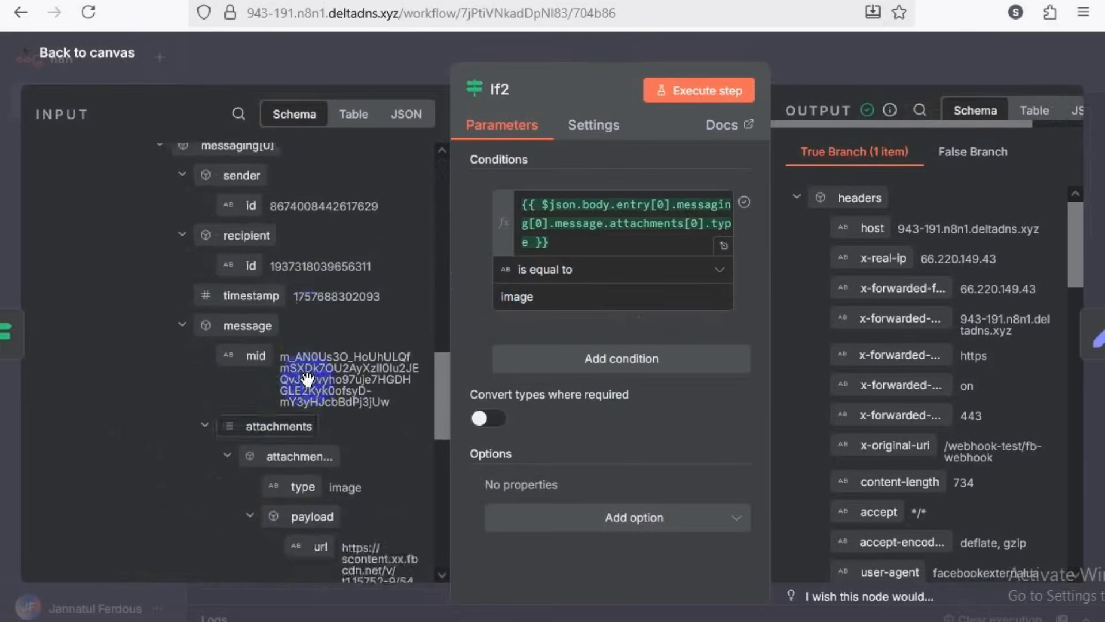
{"action": "scroll", "coordinate": [307, 379], "scroll_direction": "up", "scroll_amount": 1}
{"action": "scroll", "coordinate": [305, 377], "scroll_direction": "down", "scroll_amount": 3}
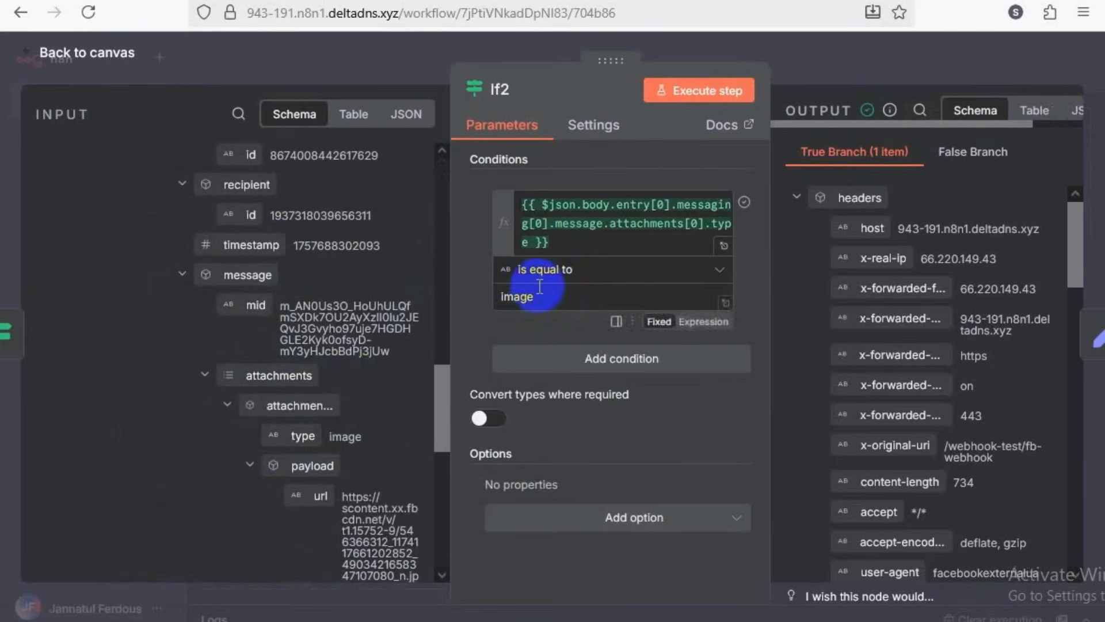
{"action": "left_click_drag", "start_coordinate": [562, 242], "coordinate": [515, 202]}
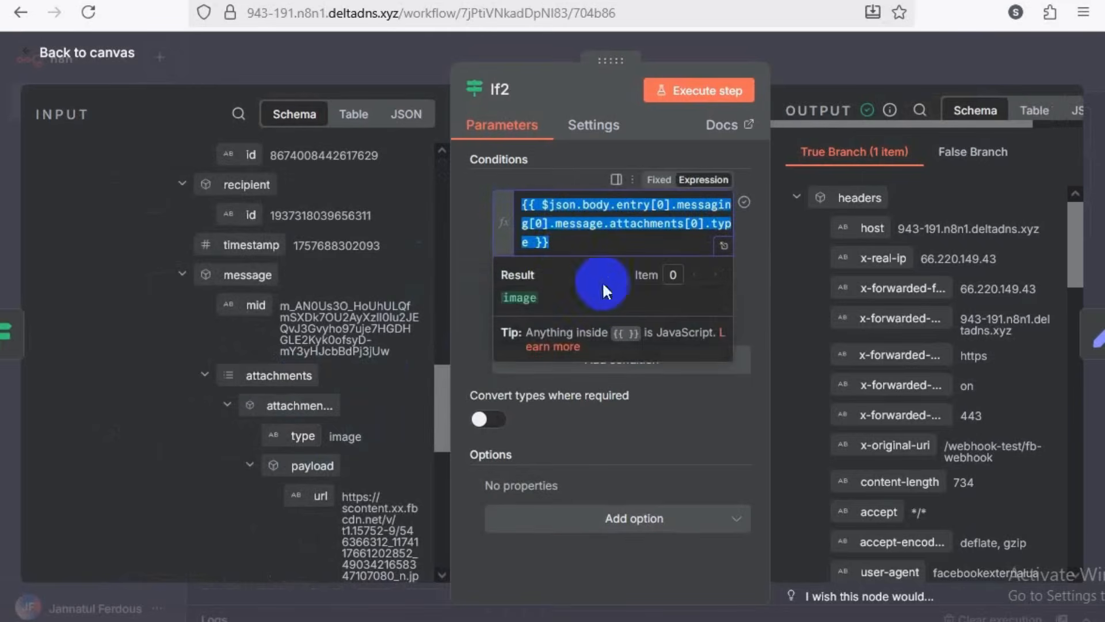
{"action": "key", "text": "BackSpace"}
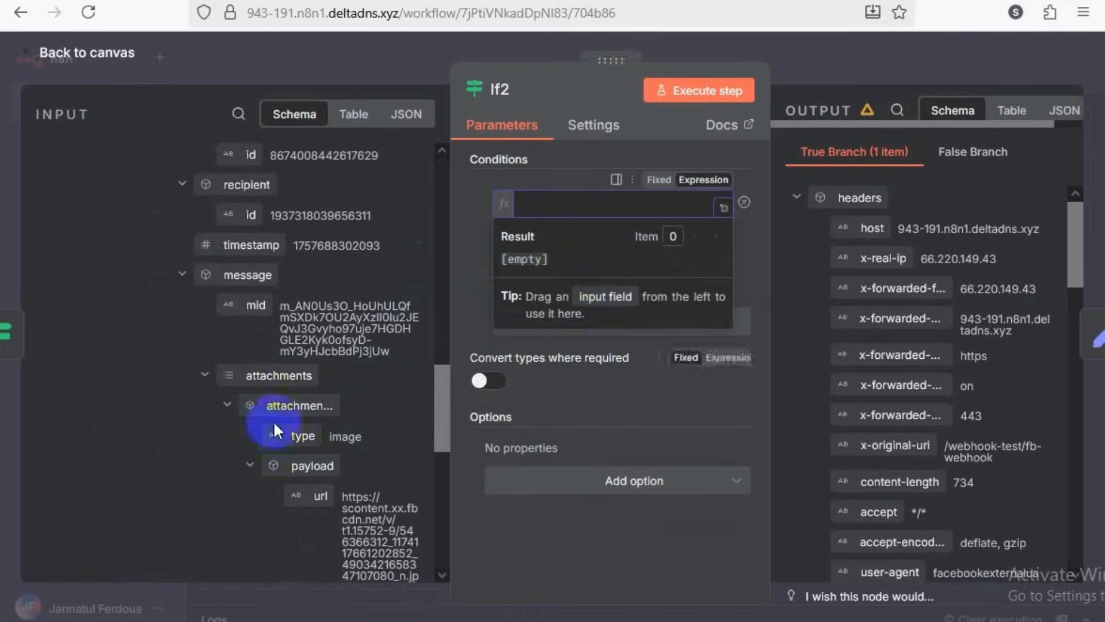
{"action": "left_click_drag", "start_coordinate": [275, 424], "coordinate": [544, 214]}
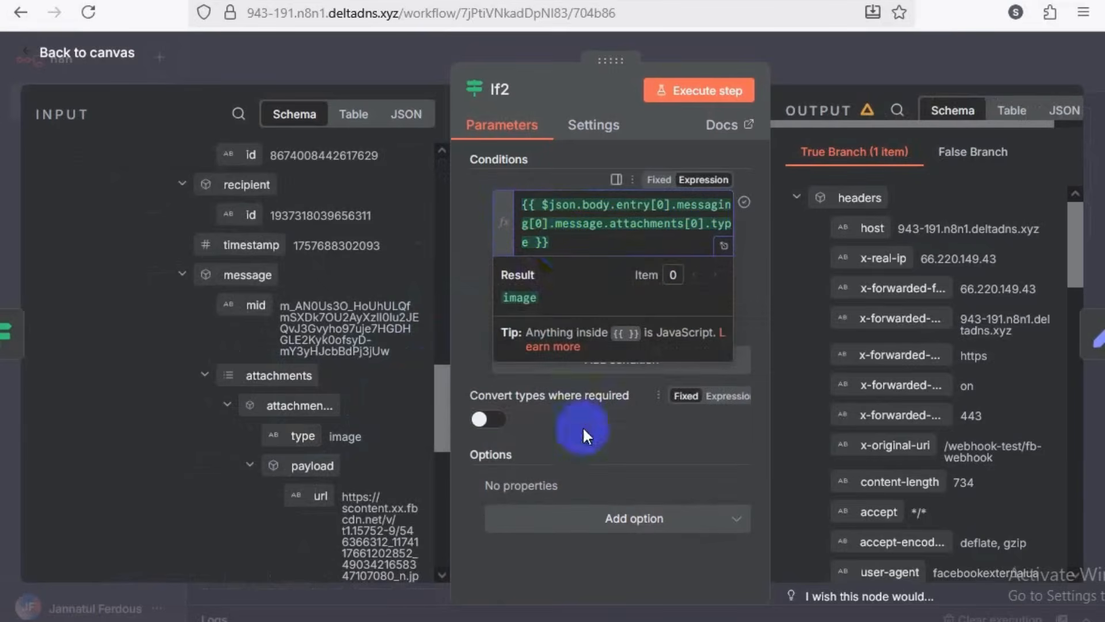
- Review the If2 comparison operators, keeping "is equal to" with the value image, and return to the workflow canvas
{"action": "double_click", "coordinate": [514, 296]}
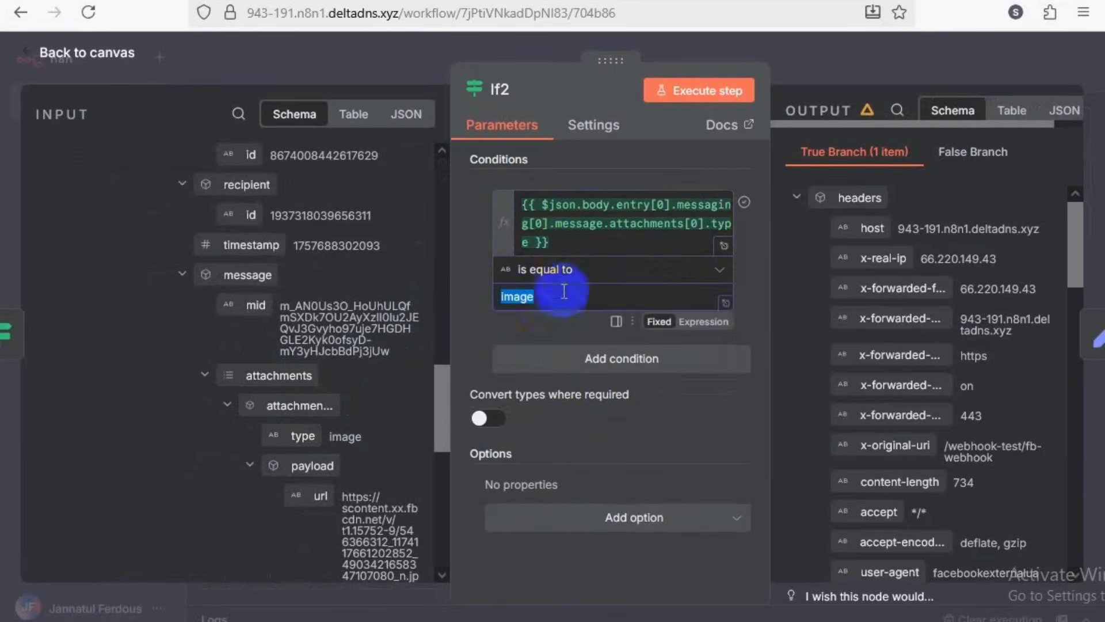
{"action": "left_click", "coordinate": [721, 270]}
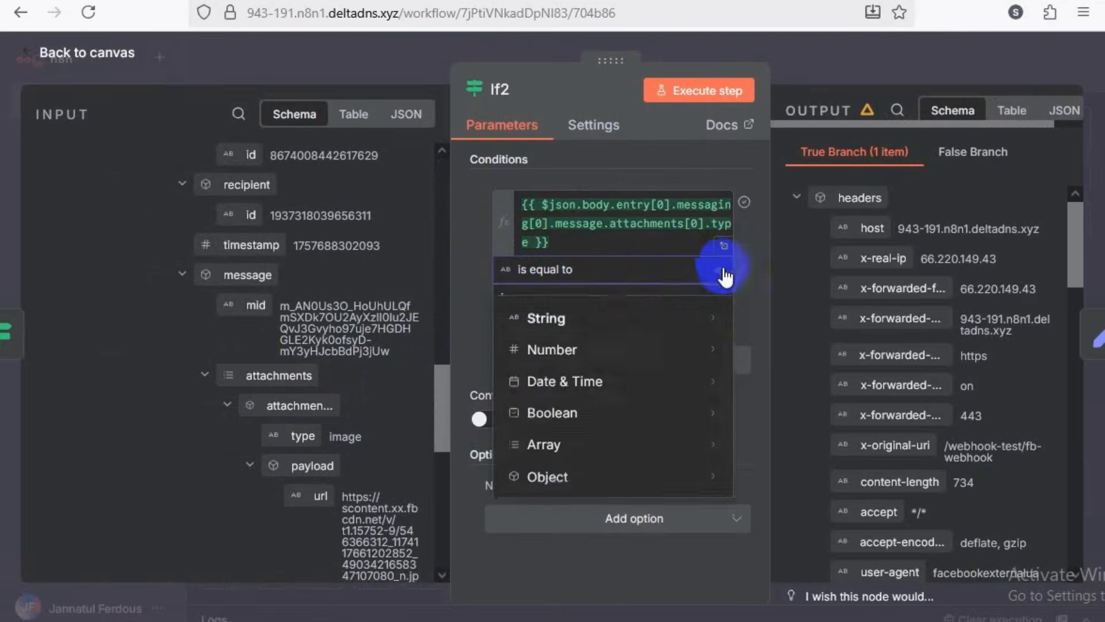
{"action": "left_click", "coordinate": [797, 321]}
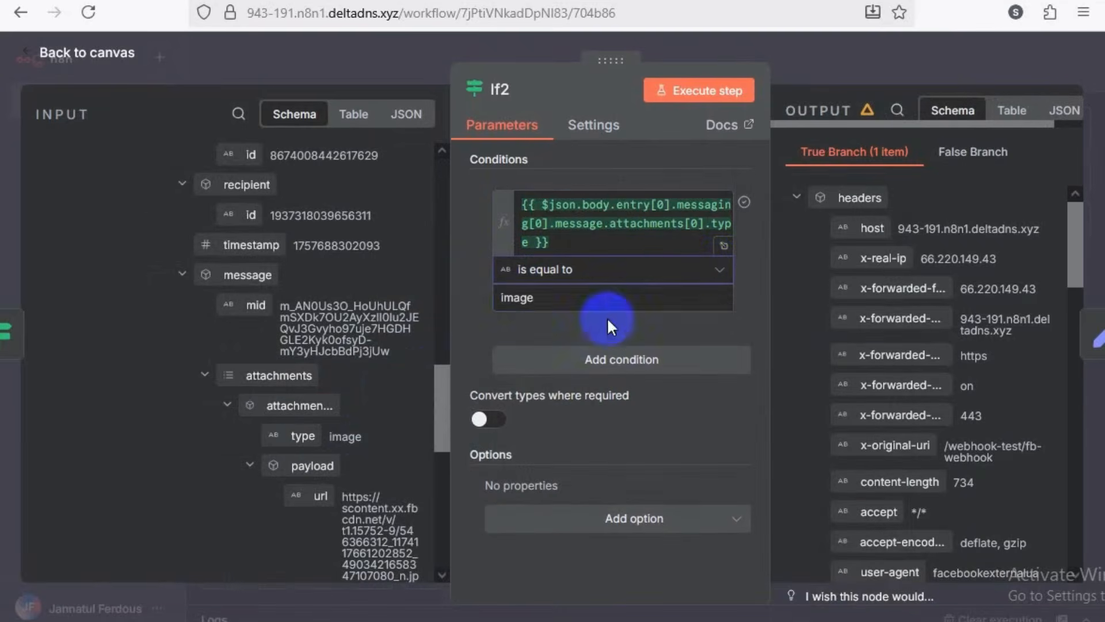
{"action": "left_click", "coordinate": [606, 300]}
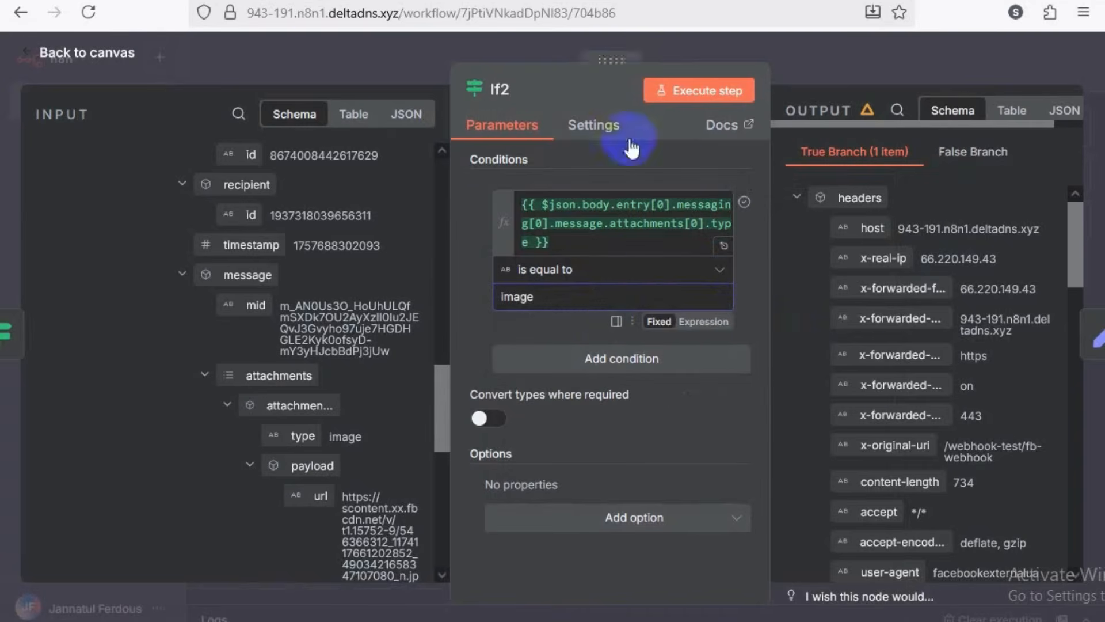
{"action": "left_click", "coordinate": [331, 56]}
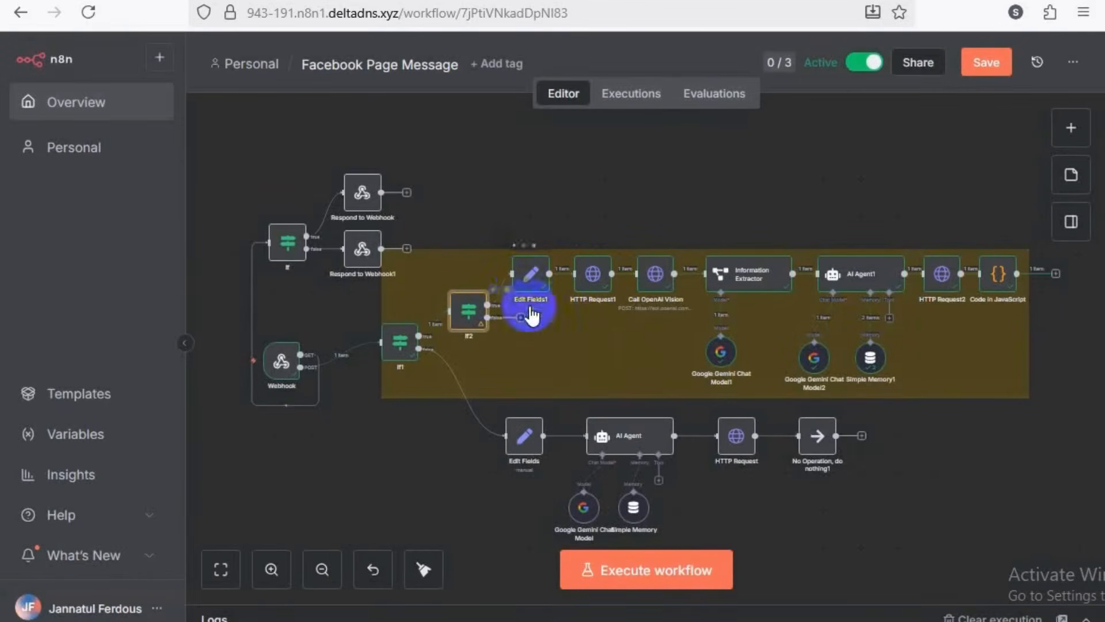
- Open the Edit Fields1 node on If2's true branch and examine its input data down to the messaging entry
{"action": "left_click", "coordinate": [271, 570]}
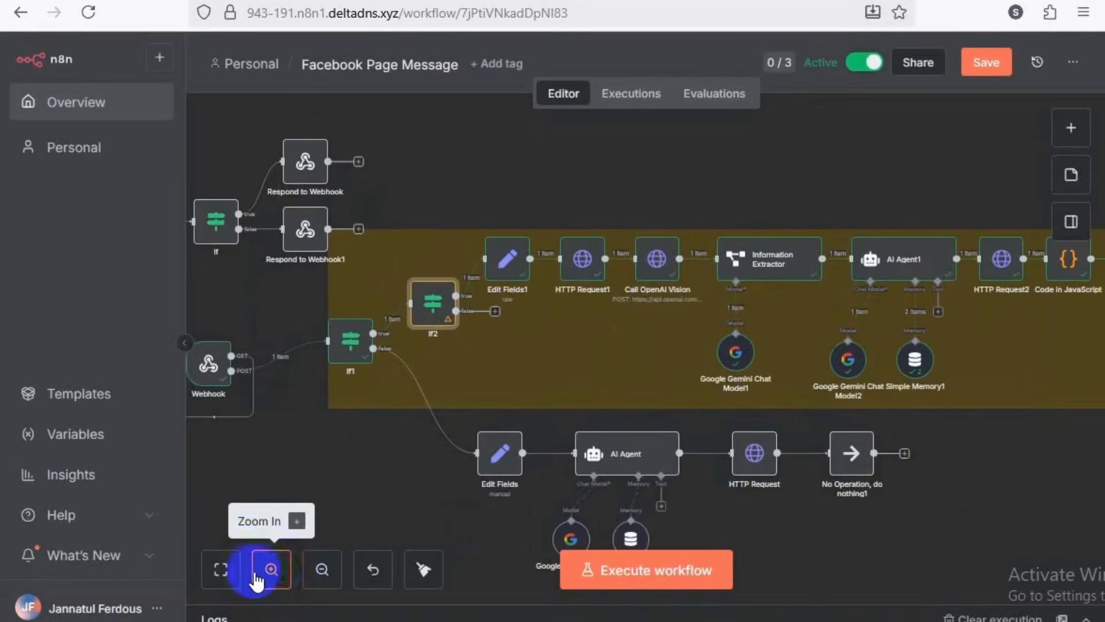
{"action": "left_click", "coordinate": [272, 570]}
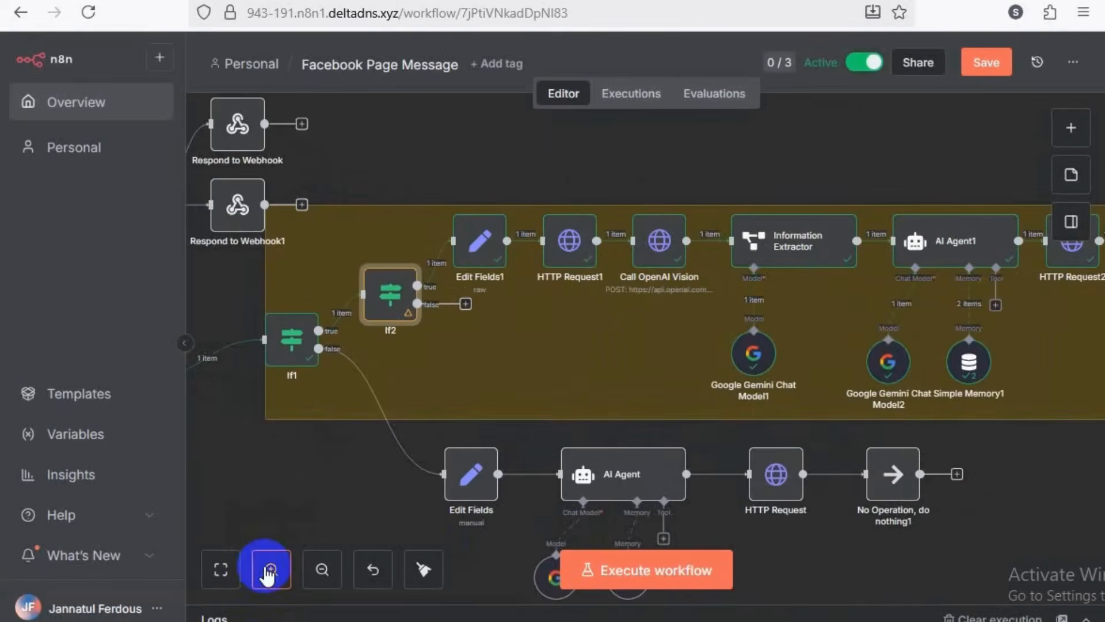
{"action": "left_click", "coordinate": [271, 569]}
{"action": "left_click", "coordinate": [320, 571]}
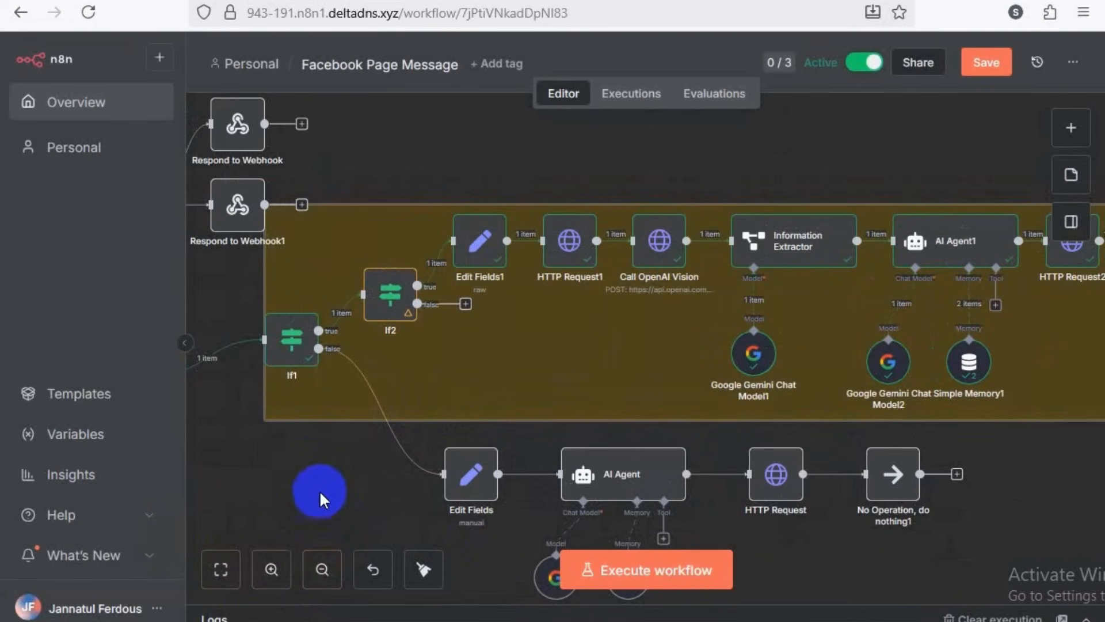
{"action": "scroll", "coordinate": [338, 489], "scroll_direction": "up", "scroll_amount": 1}
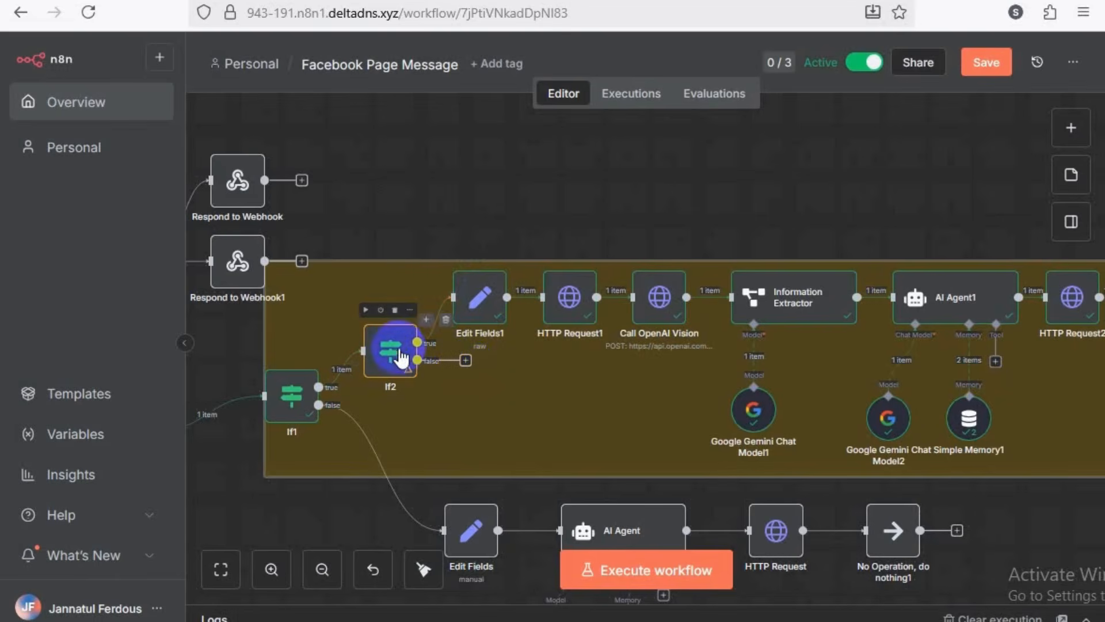
{"action": "double_click", "coordinate": [472, 300]}
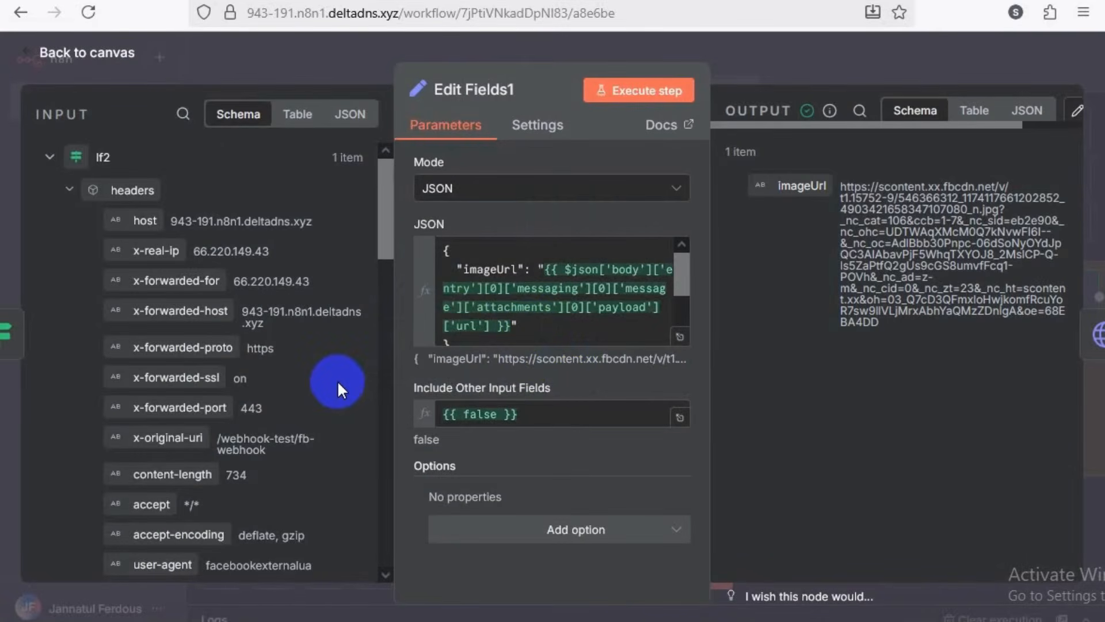
{"action": "scroll", "coordinate": [338, 380], "scroll_direction": "down", "scroll_amount": 6}
{"action": "scroll", "coordinate": [337, 380], "scroll_direction": "down", "scroll_amount": 5}
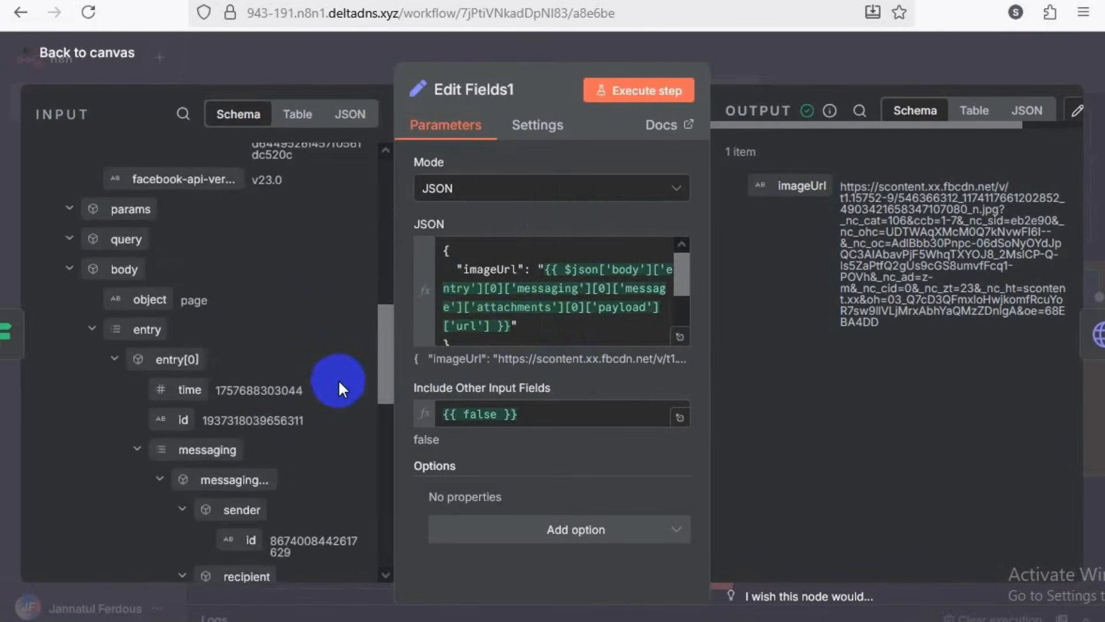
{"action": "scroll", "coordinate": [347, 383], "scroll_direction": "up", "scroll_amount": 1}
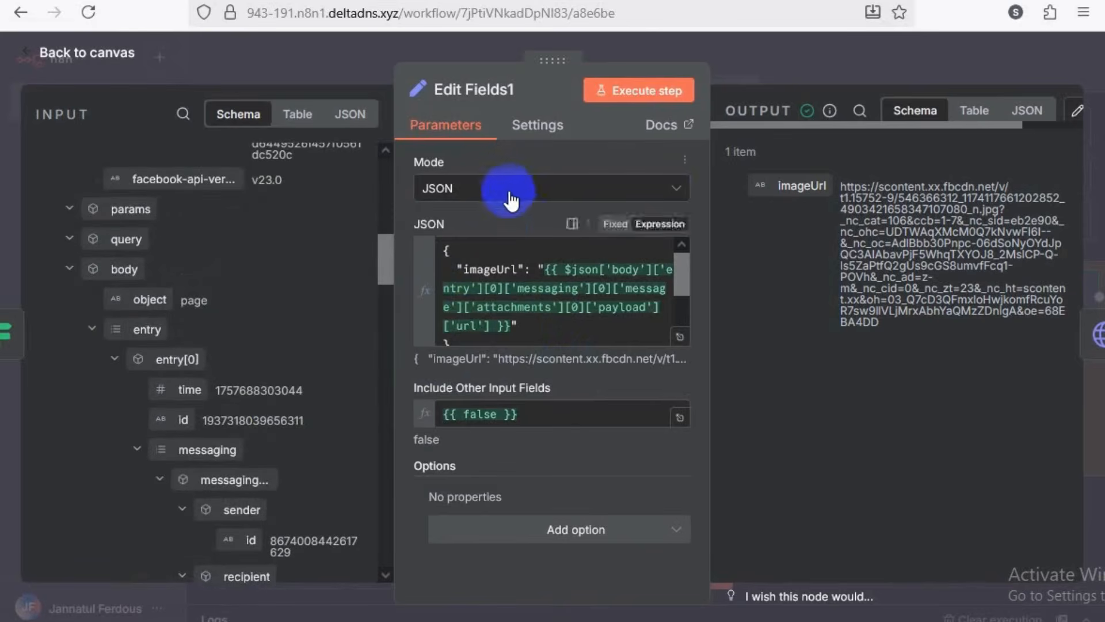
- Review the mode options of Edit Fields1, keeping JSON, and check the imageUrl expression
{"action": "left_click", "coordinate": [581, 187]}
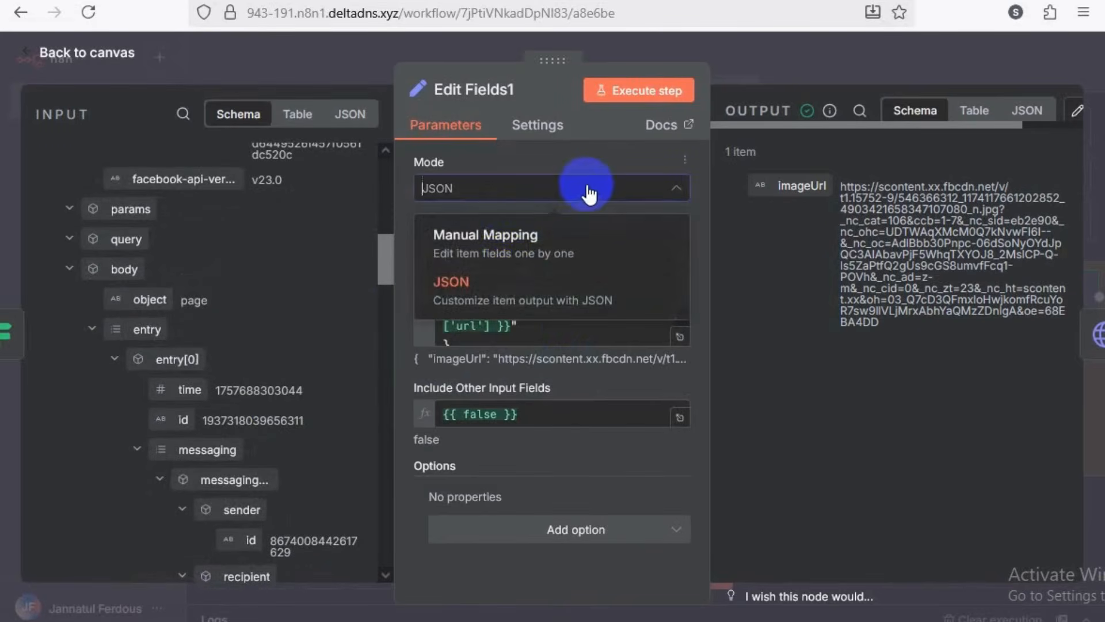
{"action": "left_click", "coordinate": [469, 300]}
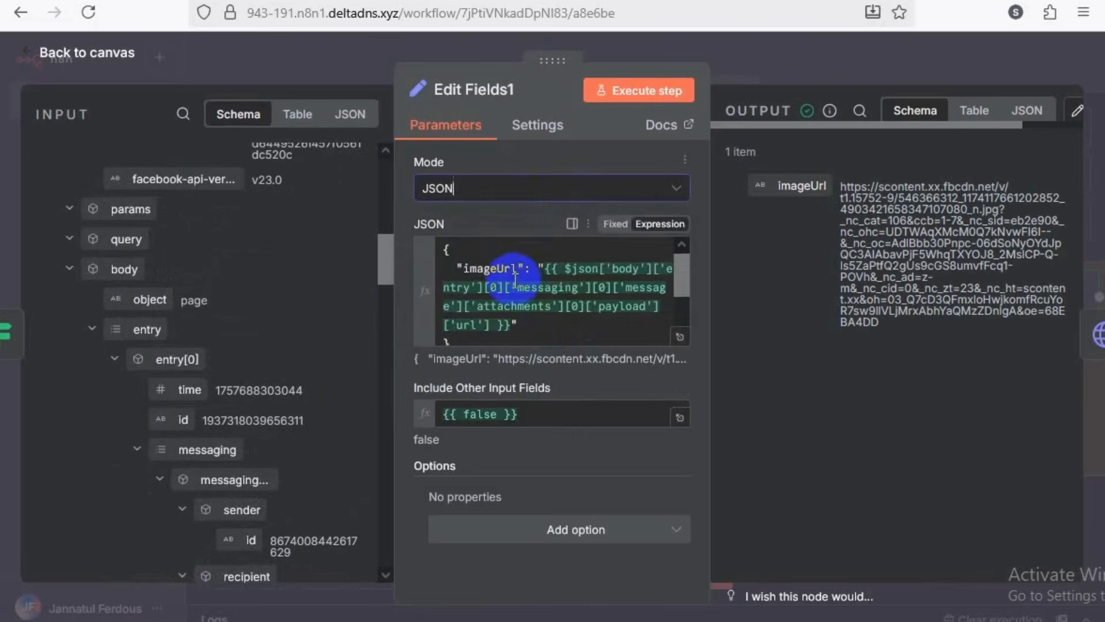
{"action": "scroll", "coordinate": [478, 288], "scroll_direction": "down", "scroll_amount": 2}
- Open the JSON expression in the expanded editor, start a second object in braces, and locate the attachment's payload url field
{"action": "left_click", "coordinate": [679, 339]}
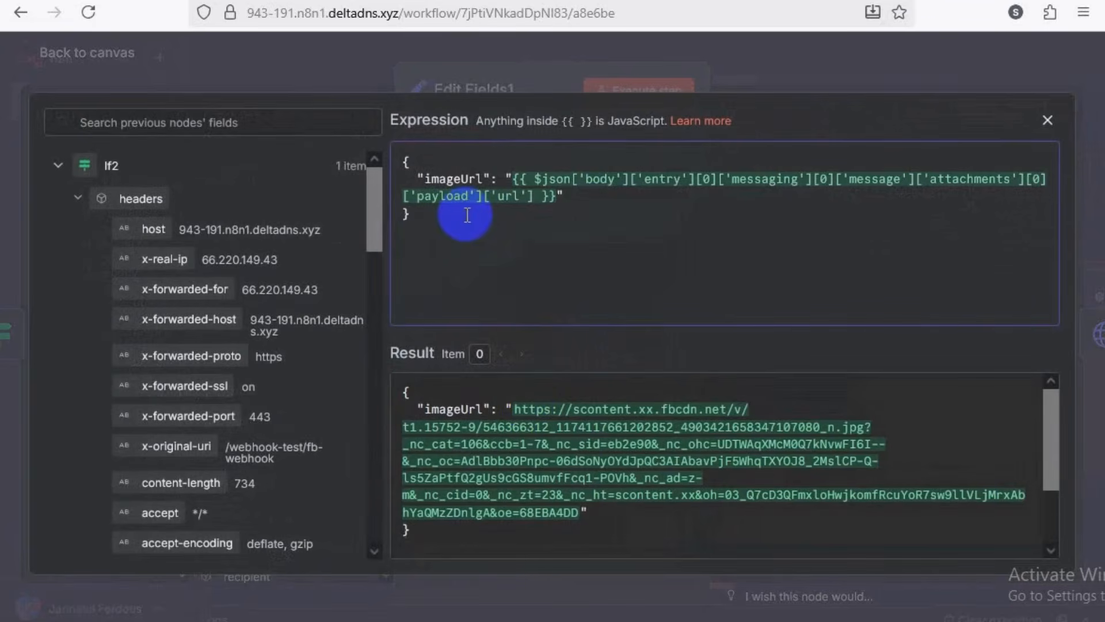
{"action": "key", "text": "Return"}
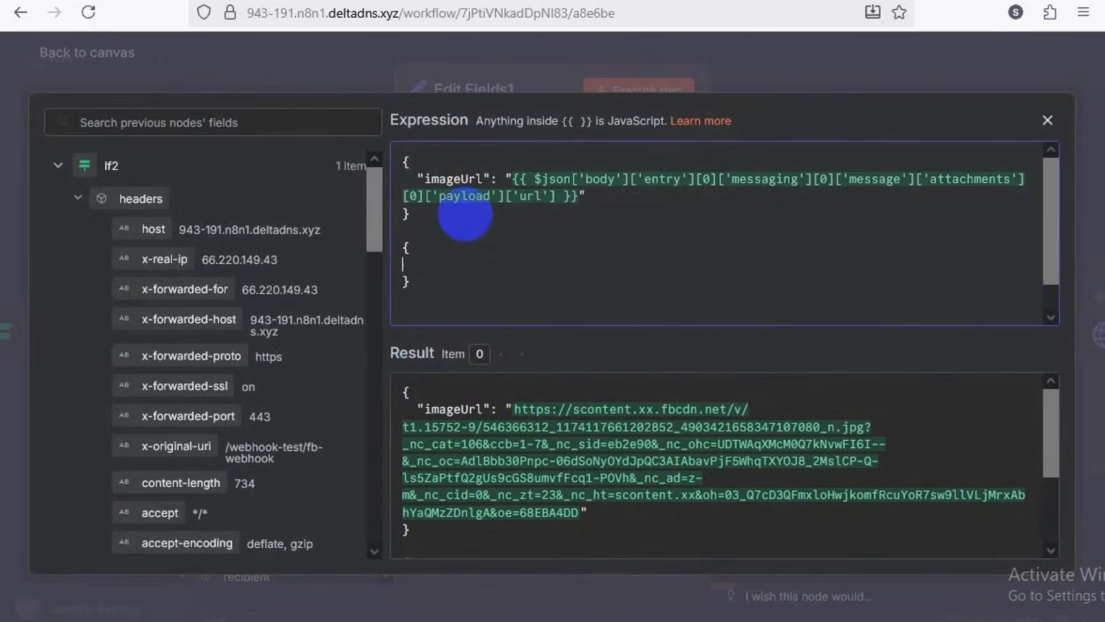
{"action": "scroll", "coordinate": [313, 380], "scroll_direction": "down", "scroll_amount": 10}
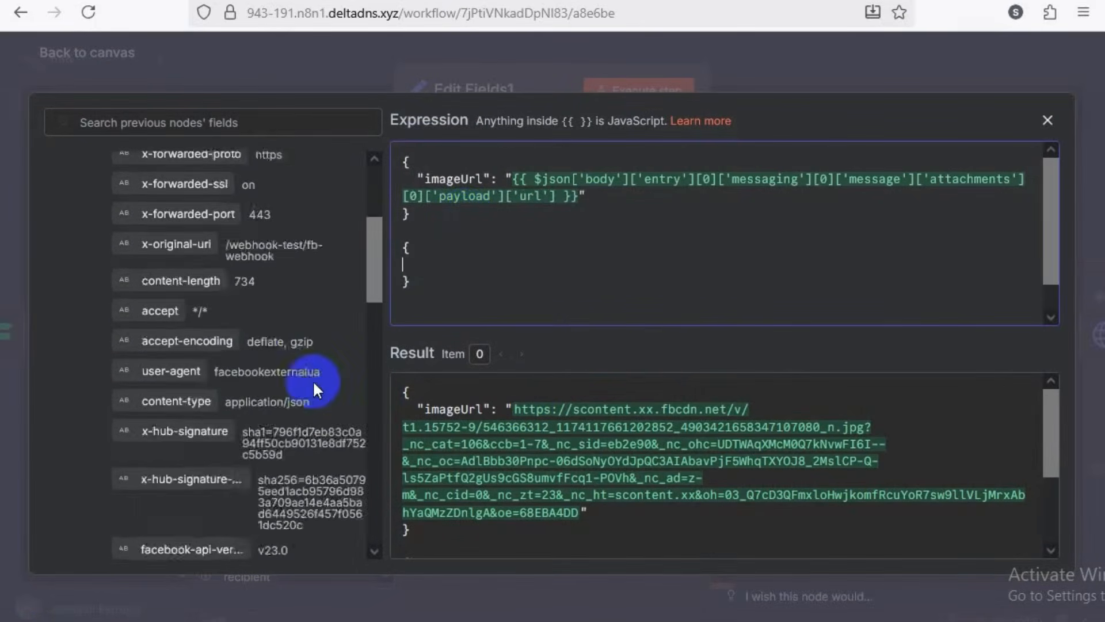
{"action": "scroll", "coordinate": [233, 413], "scroll_direction": "down", "scroll_amount": 5}
{"action": "scroll", "coordinate": [230, 417], "scroll_direction": "up", "scroll_amount": 1}
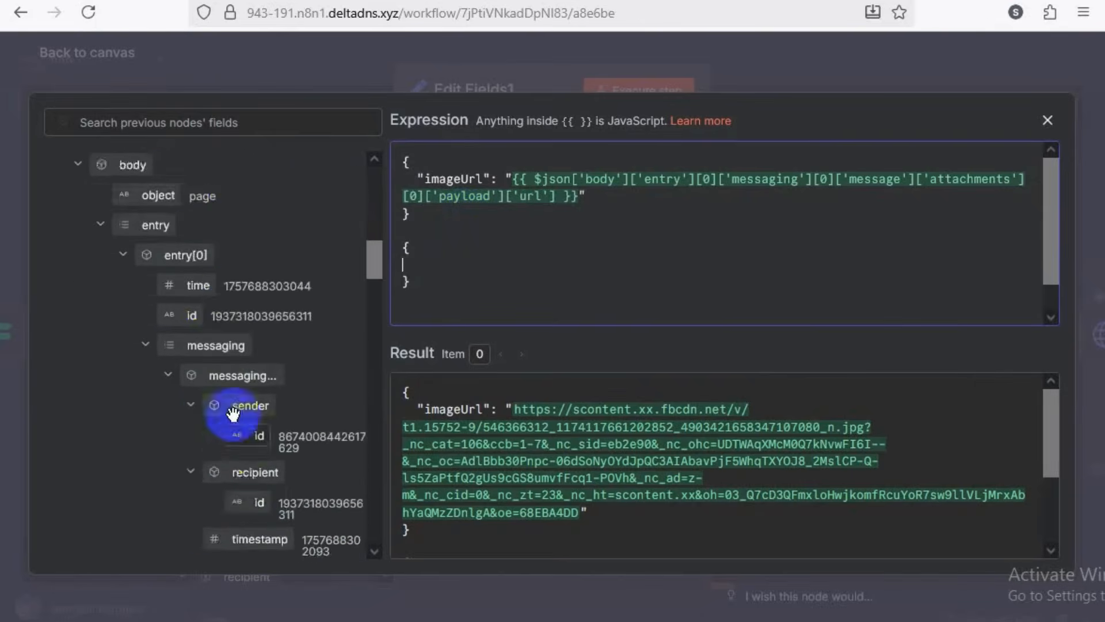
{"action": "scroll", "coordinate": [236, 412], "scroll_direction": "down", "scroll_amount": 5}
{"action": "scroll", "coordinate": [241, 387], "scroll_direction": "up", "scroll_amount": 1}
{"action": "scroll", "coordinate": [241, 387], "scroll_direction": "down", "scroll_amount": 5}
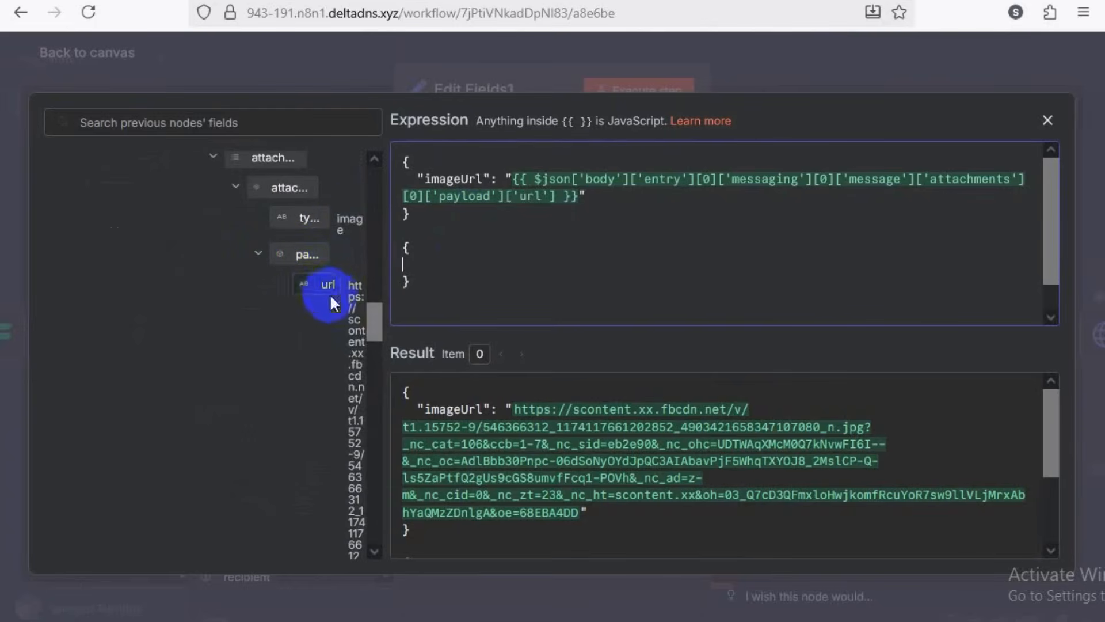
- Add an "imageUrl" key to the second object and map the attachment's payload url between its value quotes
{"action": "left_click_drag", "start_coordinate": [331, 287], "coordinate": [420, 263]}
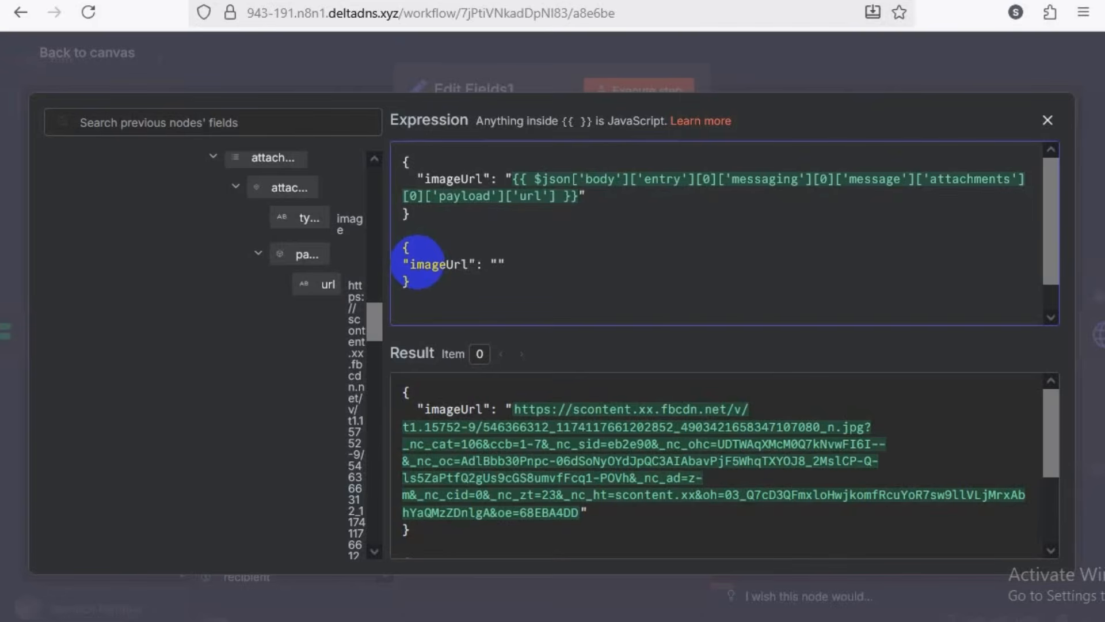
{"action": "key", "text": "Return"}
{"action": "left_click", "coordinate": [412, 282]}
{"action": "left_click_drag", "start_coordinate": [316, 281], "coordinate": [422, 282]}
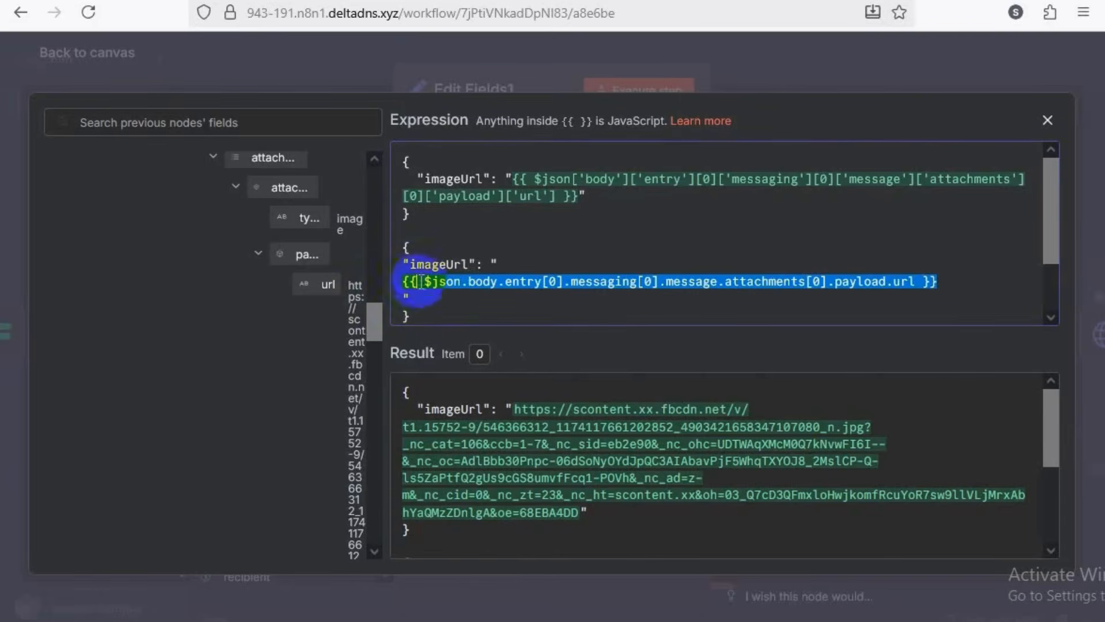
- Delete the second imageUrl object from the JSON expression and close the expanded editor
{"action": "left_click", "coordinate": [476, 320]}
{"action": "left_click_drag", "start_coordinate": [428, 316], "coordinate": [398, 248]}
{"action": "key", "text": "BackSpace"}
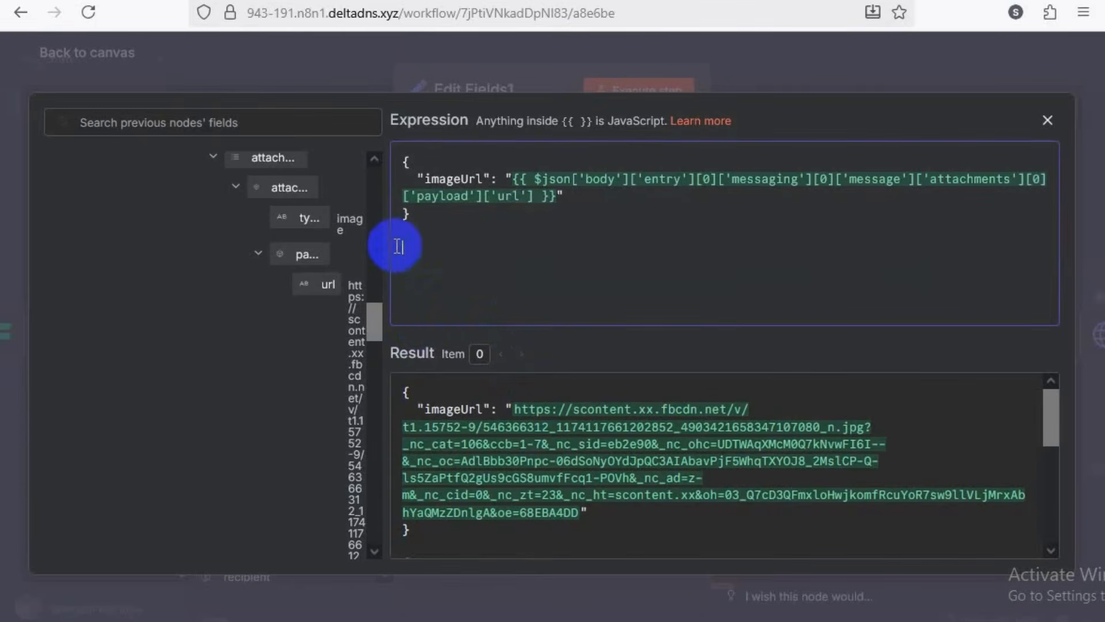
{"action": "left_click", "coordinate": [366, 71]}
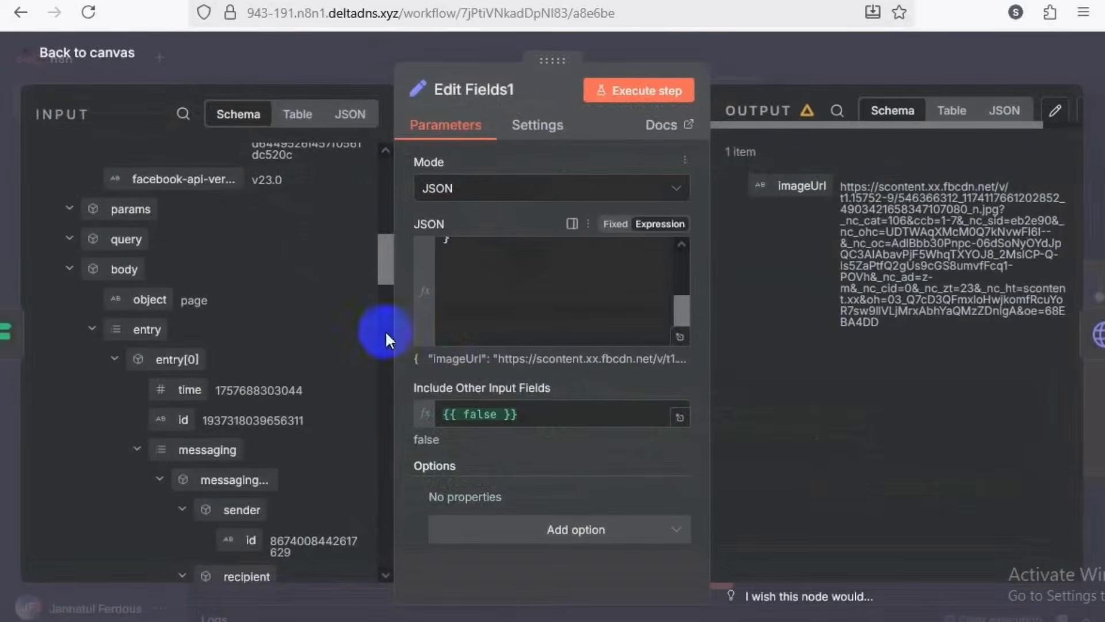
- Review the JSON expression and the Include Other Input Fields value in Edit Fields1, and return to the canvas
{"action": "scroll", "coordinate": [482, 315], "scroll_direction": "up", "scroll_amount": 3}
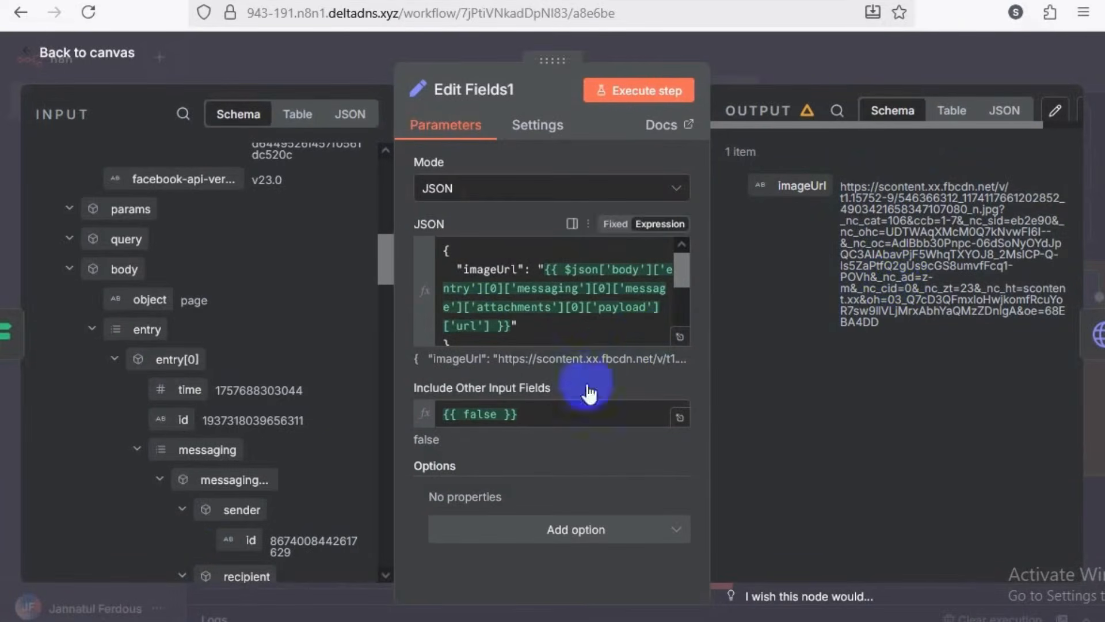
{"action": "scroll", "coordinate": [567, 335], "scroll_direction": "down", "scroll_amount": 2}
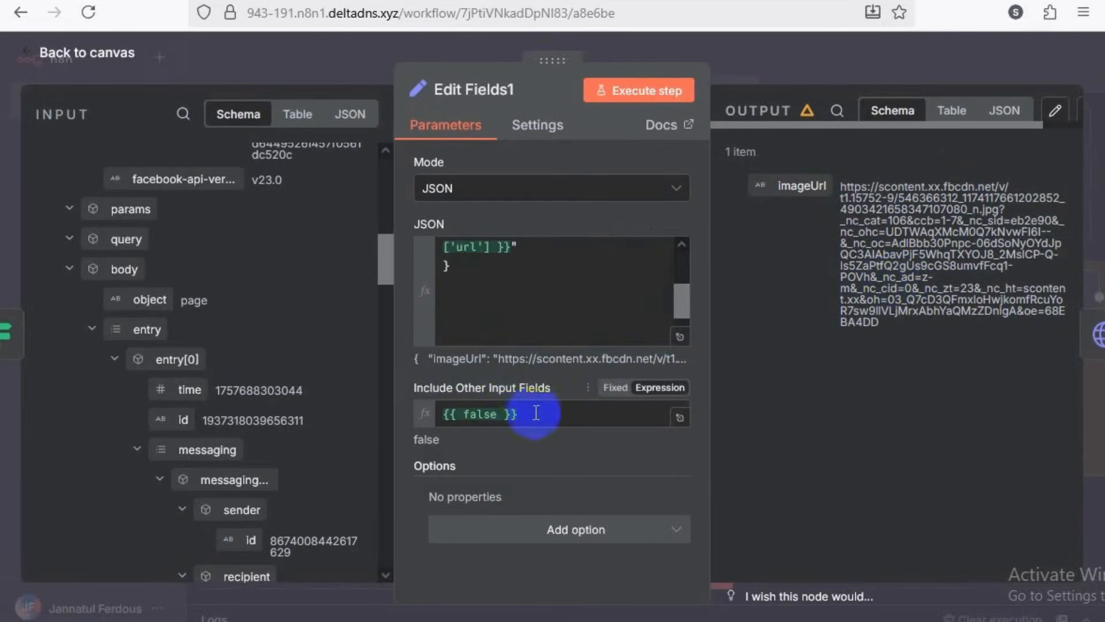
{"action": "left_click_drag", "start_coordinate": [536, 414], "coordinate": [397, 401]}
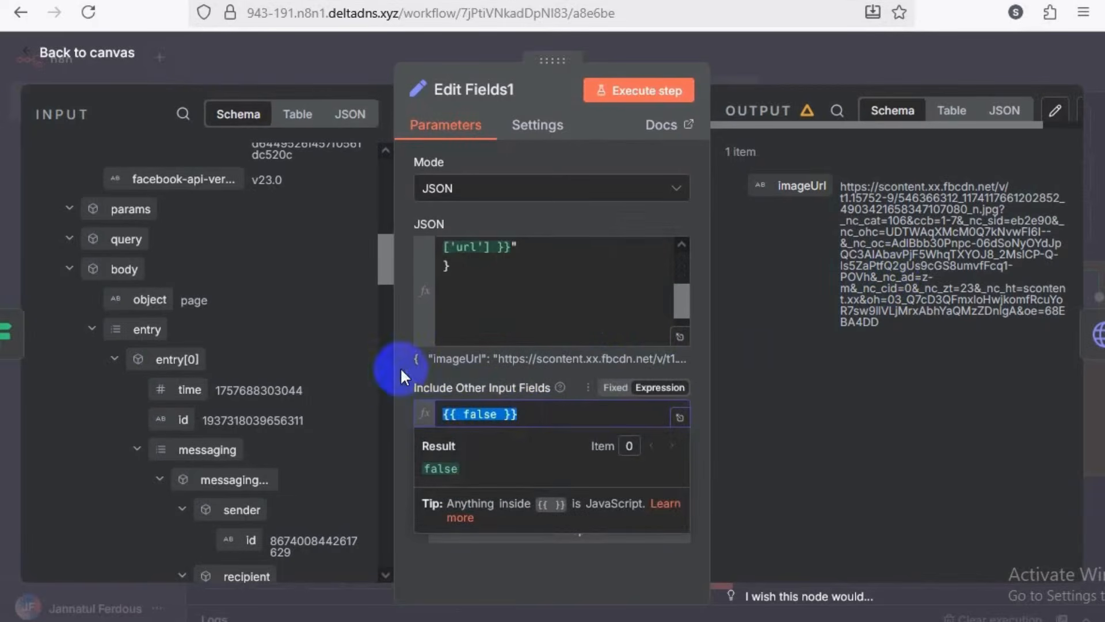
{"action": "left_click", "coordinate": [401, 371]}
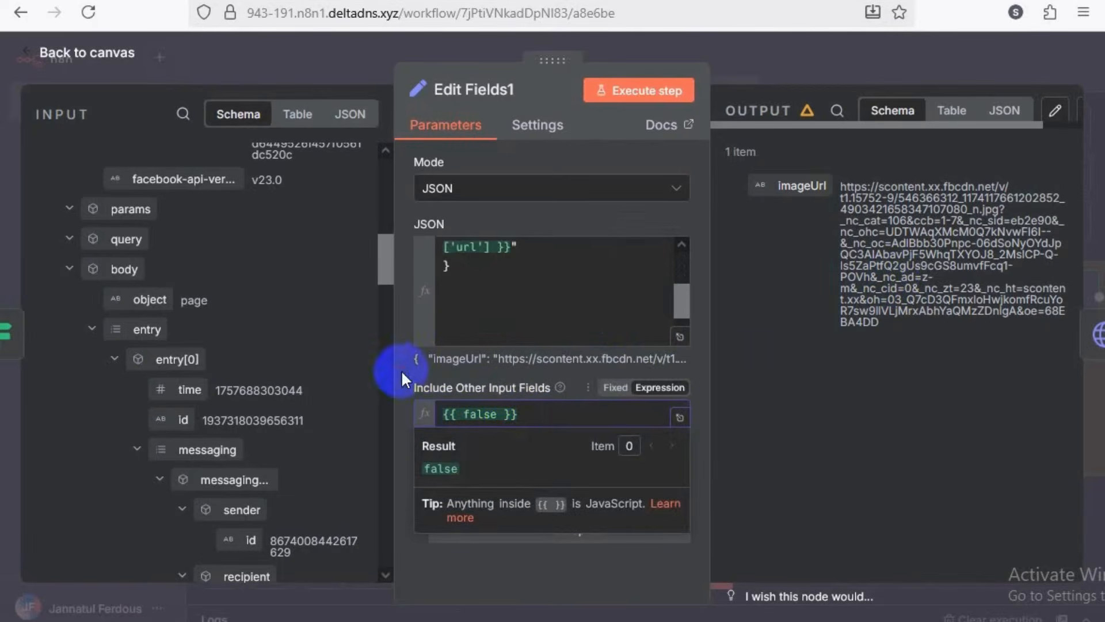
{"action": "left_click", "coordinate": [367, 63]}
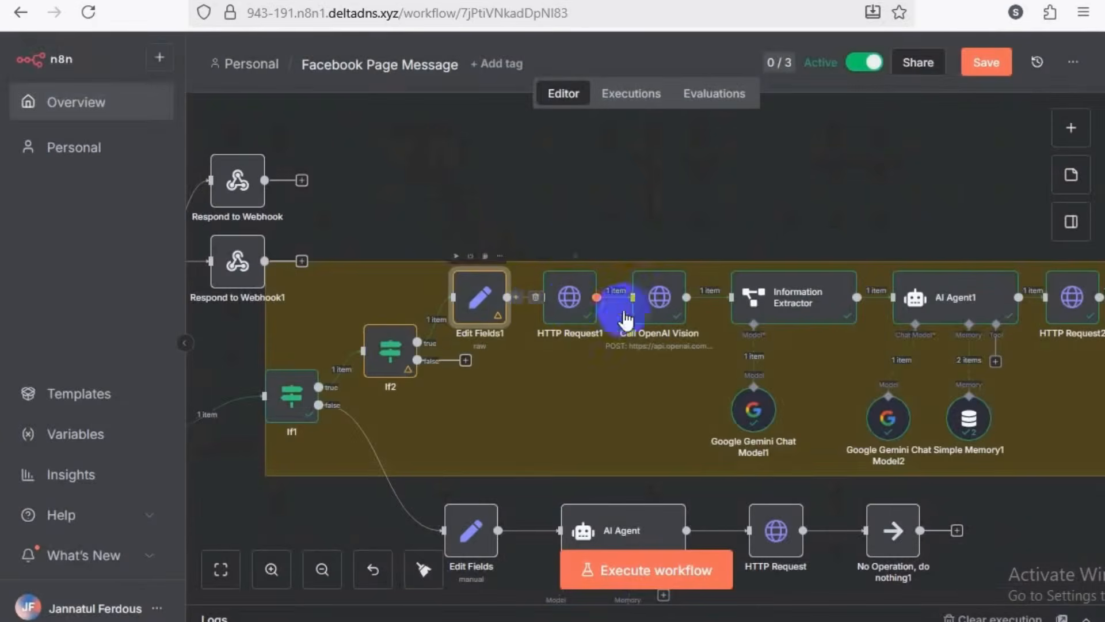
- Open the HTTP Request1 node and view its input imageUrl link in a new browser tab, returning to the workflow
{"action": "double_click", "coordinate": [570, 305]}
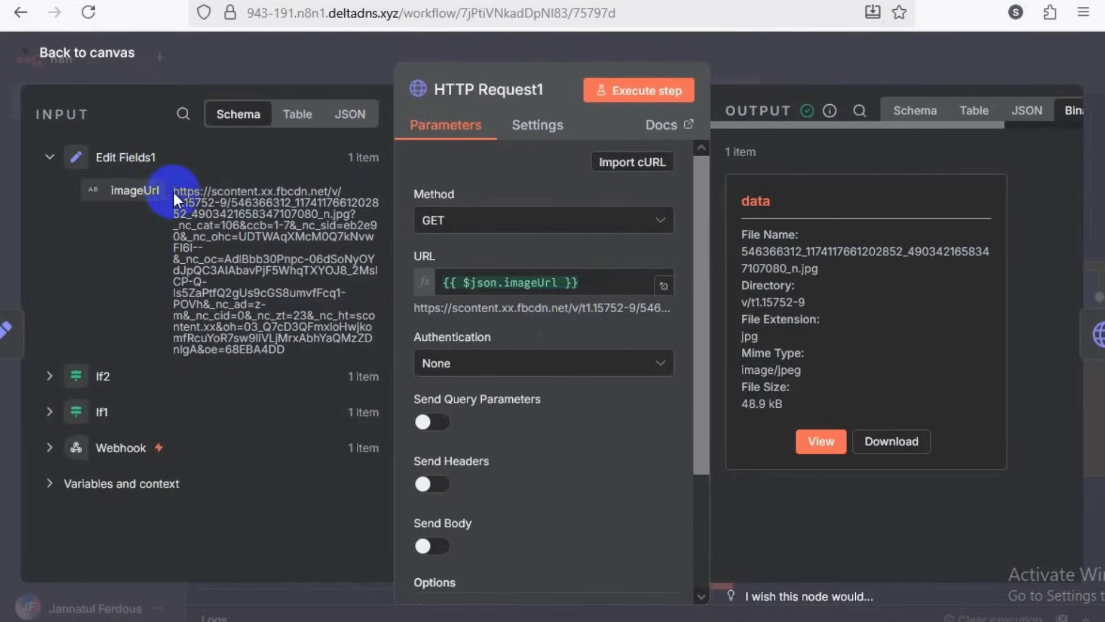
{"action": "mouse_move", "coordinate": [173, 190]}
{"action": "left_mouse_down"}
{"action": "mouse_move", "coordinate": [225, 216]}
{"action": "mouse_move", "coordinate": [265, 340]}
{"action": "mouse_move", "coordinate": [282, 344]}
{"action": "mouse_move", "coordinate": [175, 191]}
{"action": "left_mouse_up"}
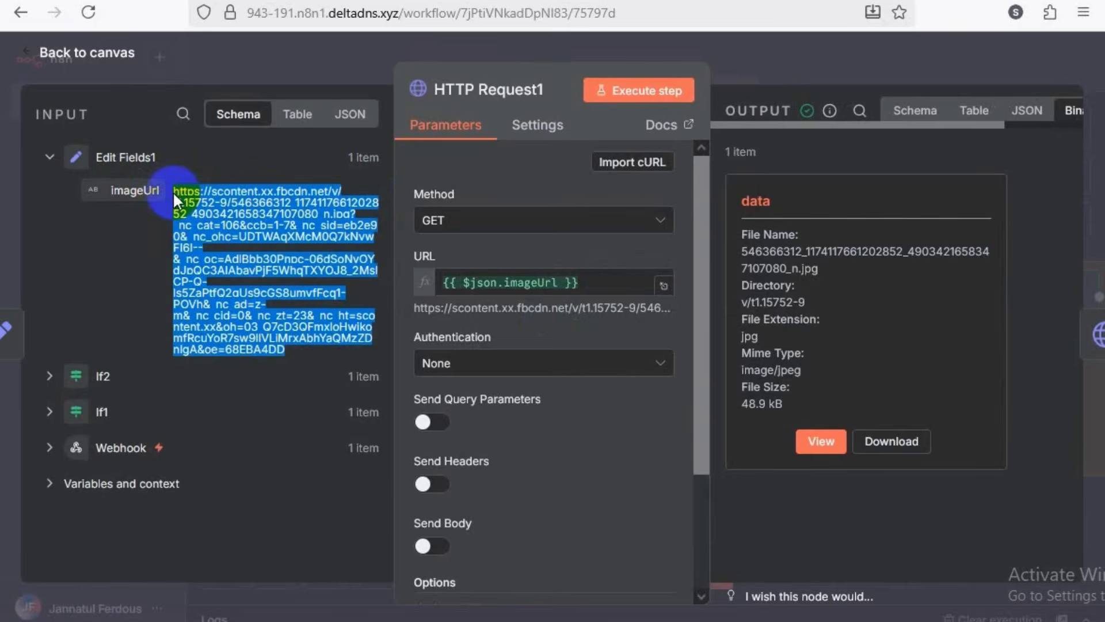
{"action": "left_click", "coordinate": [971, 1]}
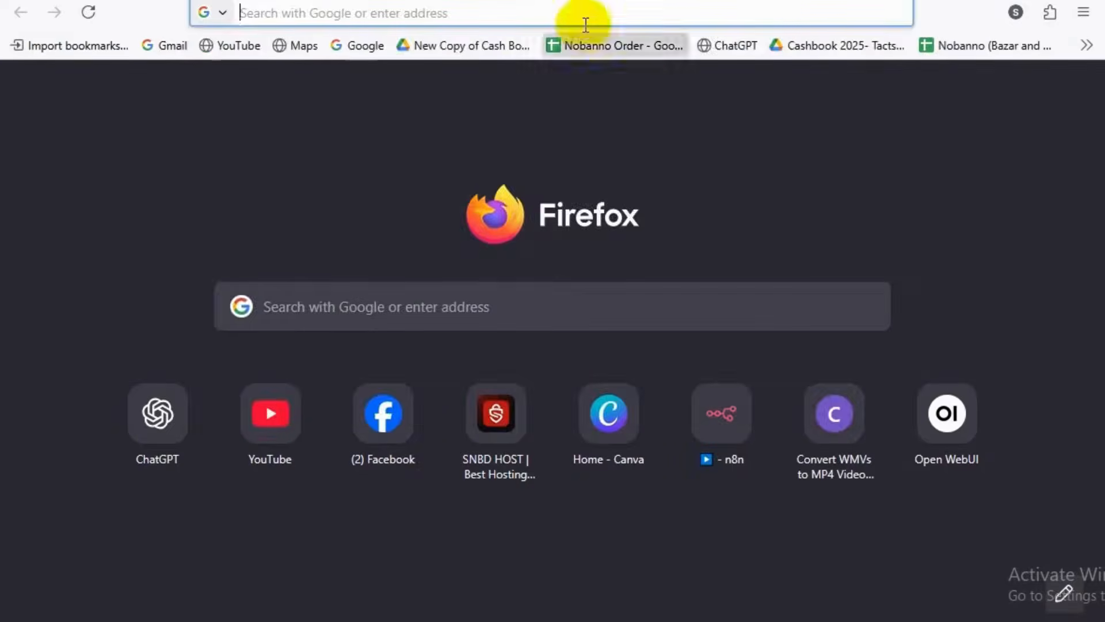
{"action": "left_click", "coordinate": [583, 12]}
{"action": "key", "text": "ctrl+v"}
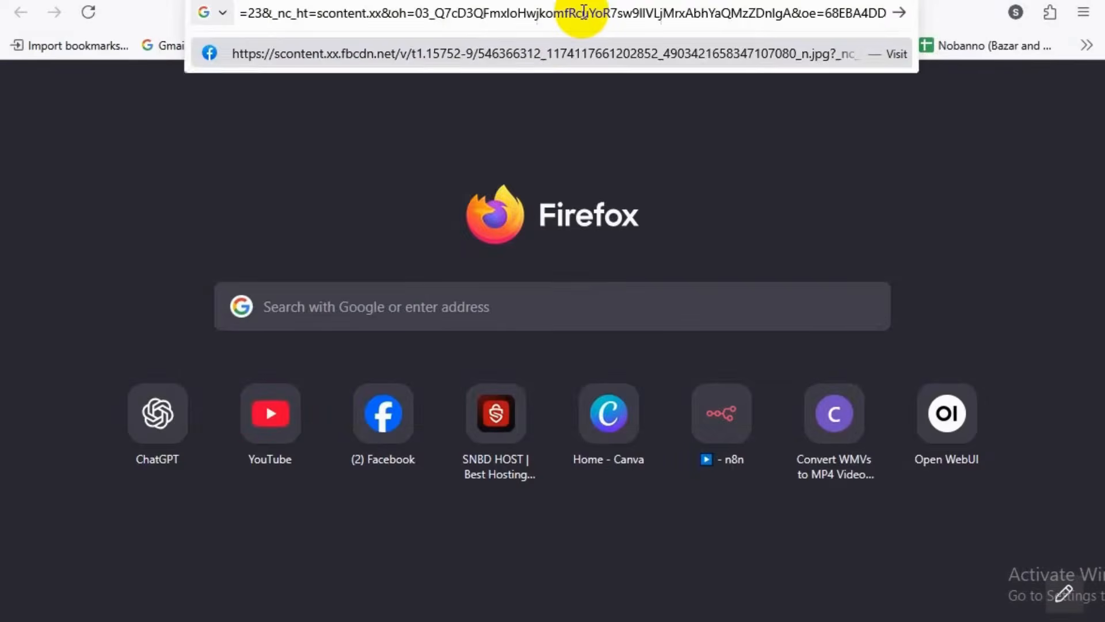
{"action": "key", "text": "Return"}
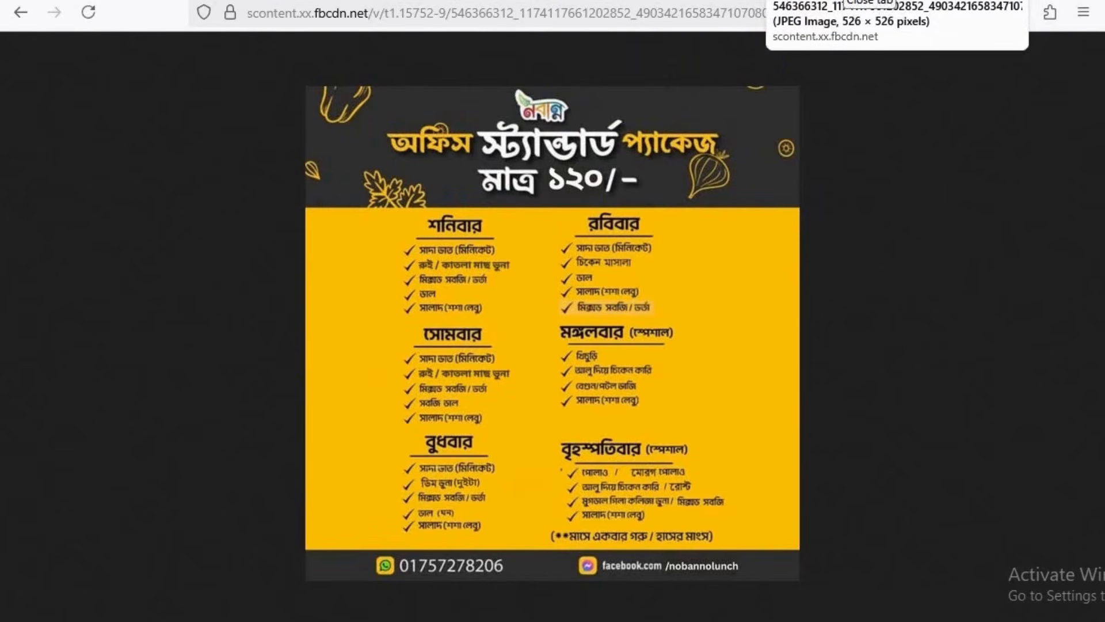
{"action": "left_click", "coordinate": [167, 1]}
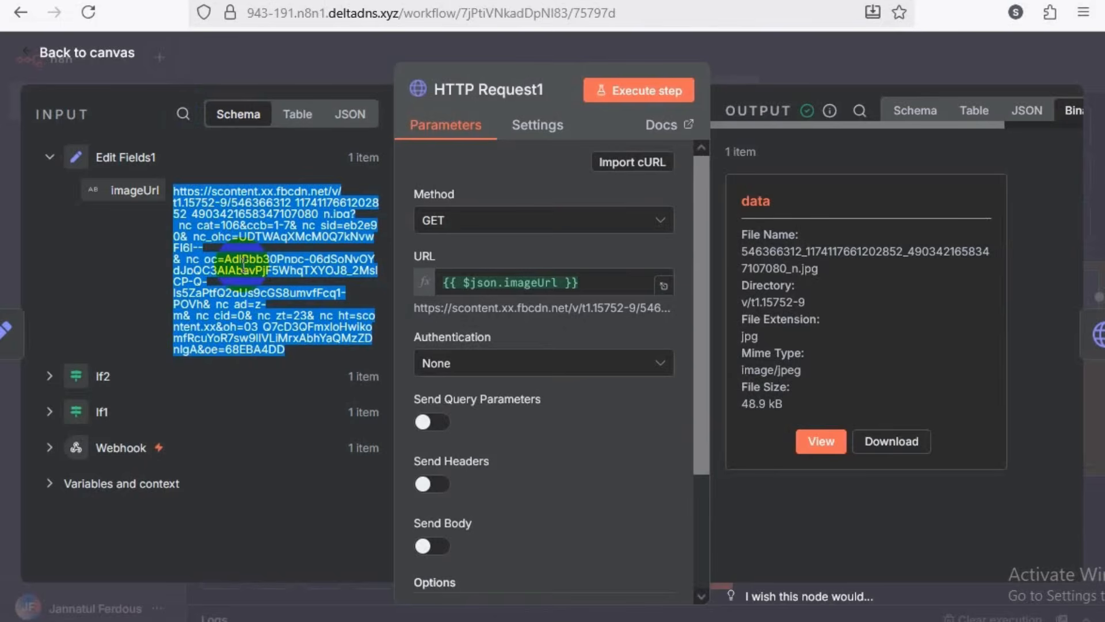
- Keep the GET method in HTTP Request1, and clear the URL and map it again to imageUrl from Edit Fields1
{"action": "left_click", "coordinate": [496, 226]}
{"action": "left_click", "coordinate": [481, 297]}
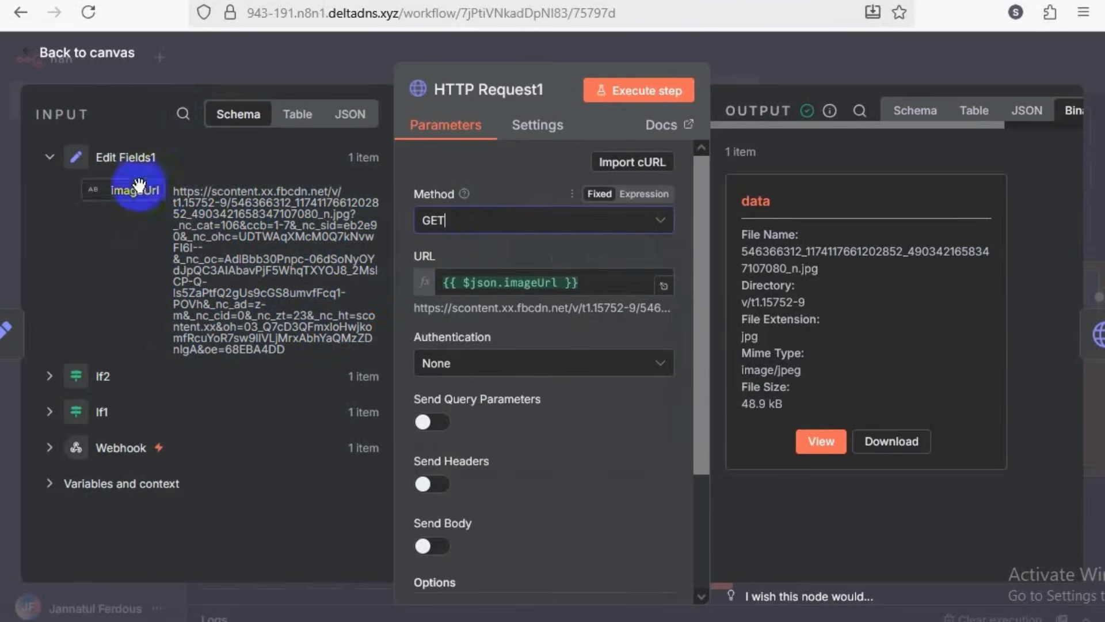
{"action": "left_click_drag", "start_coordinate": [138, 185], "coordinate": [484, 281]}
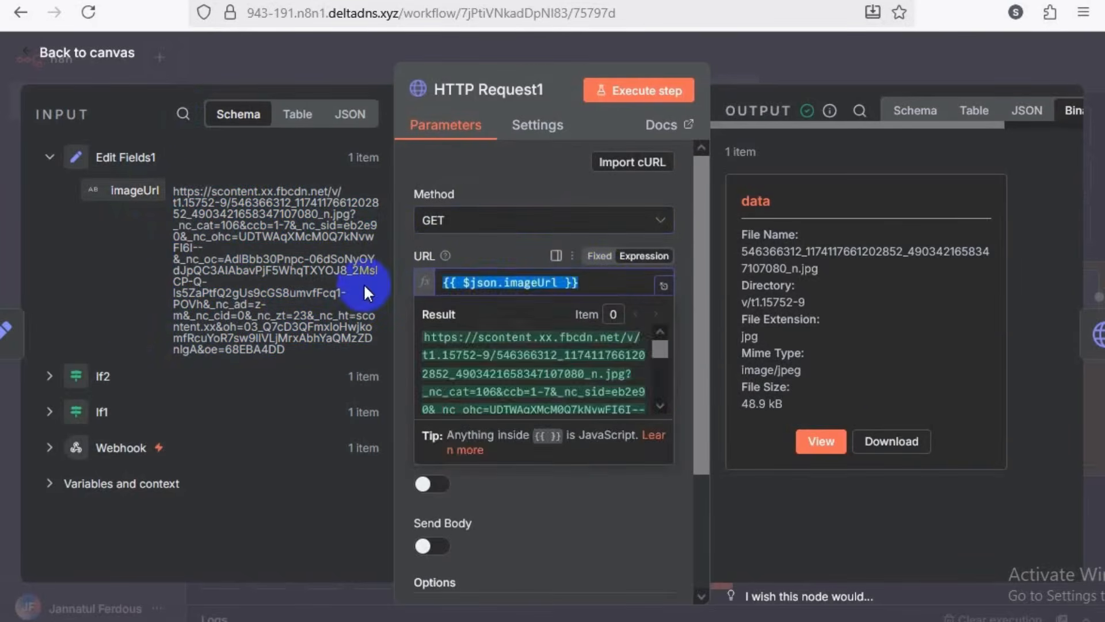
{"action": "key", "text": "BackSpace"}
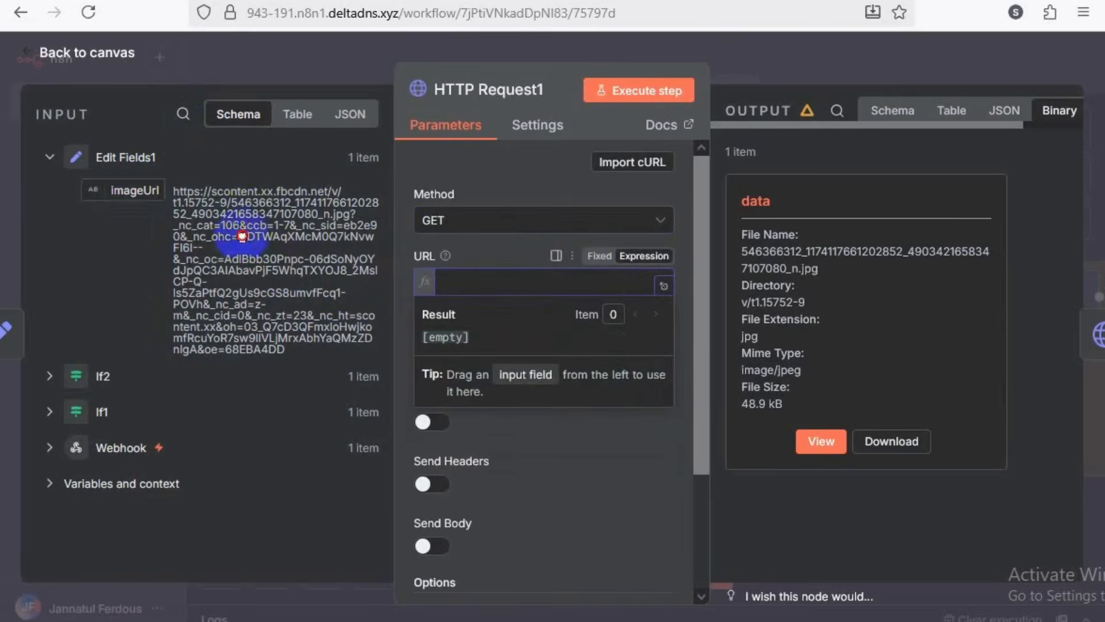
{"action": "left_click_drag", "start_coordinate": [134, 190], "coordinate": [461, 278]}
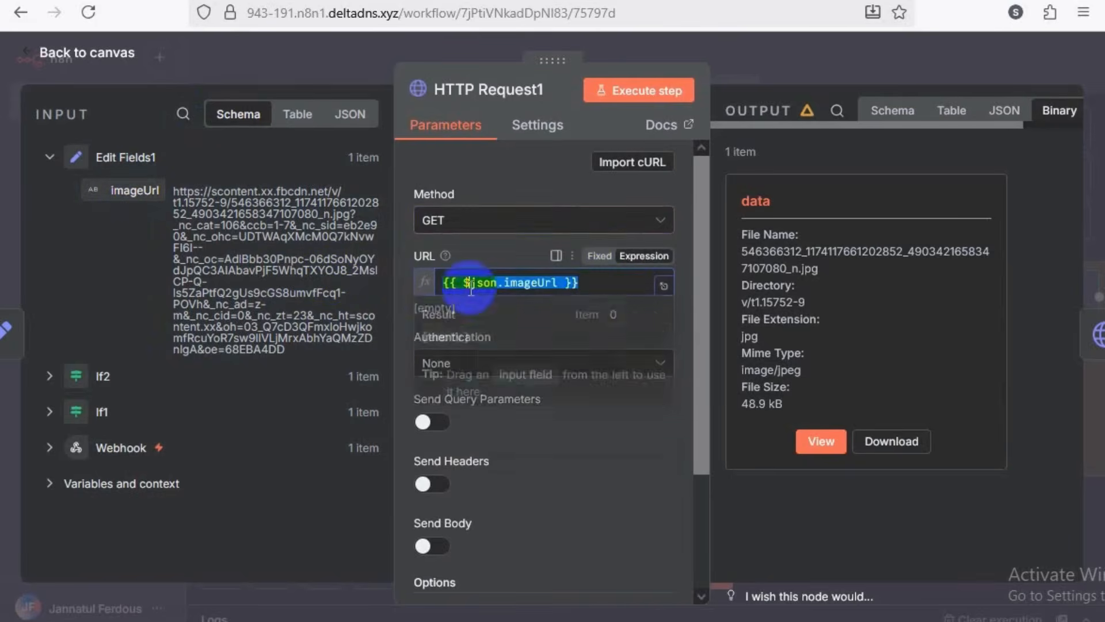
{"action": "left_click", "coordinate": [607, 280]}
{"action": "left_click", "coordinate": [572, 538]}
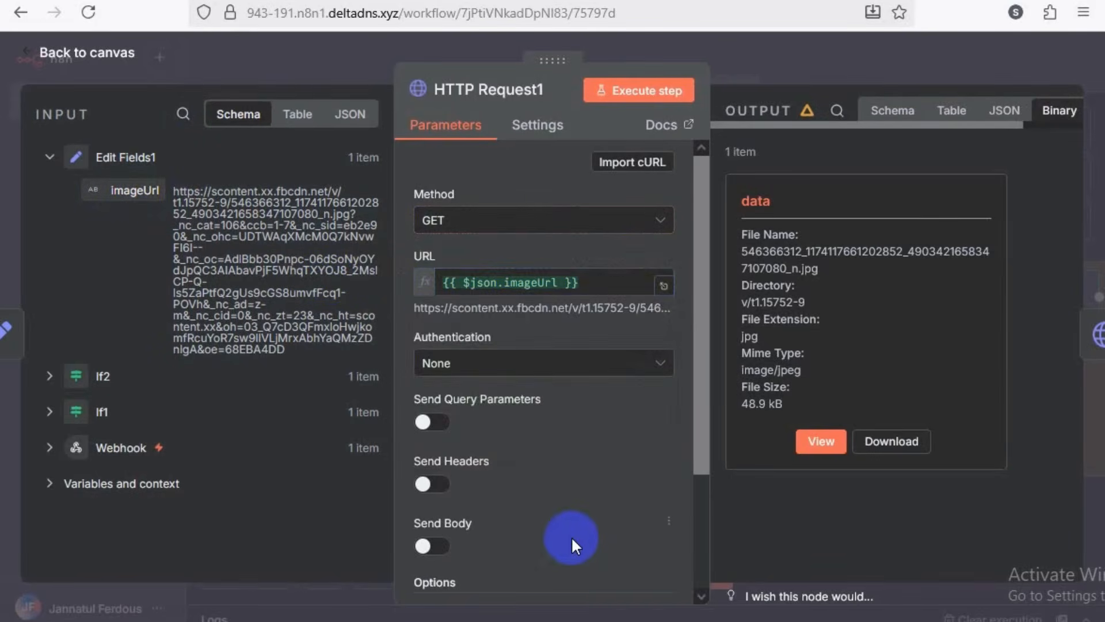
- Check the remaining HTTP Request1 parameters and view the binary output image, returning to the canvas
{"action": "scroll", "coordinate": [544, 450], "scroll_direction": "down", "scroll_amount": 3}
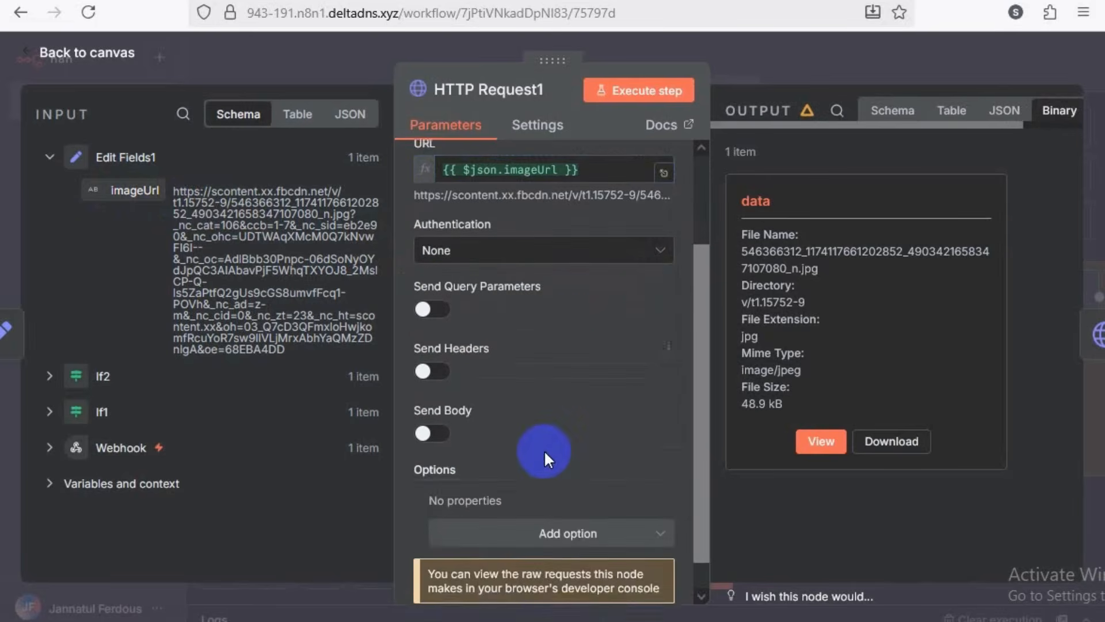
{"action": "scroll", "coordinate": [555, 420], "scroll_direction": "up", "scroll_amount": 3}
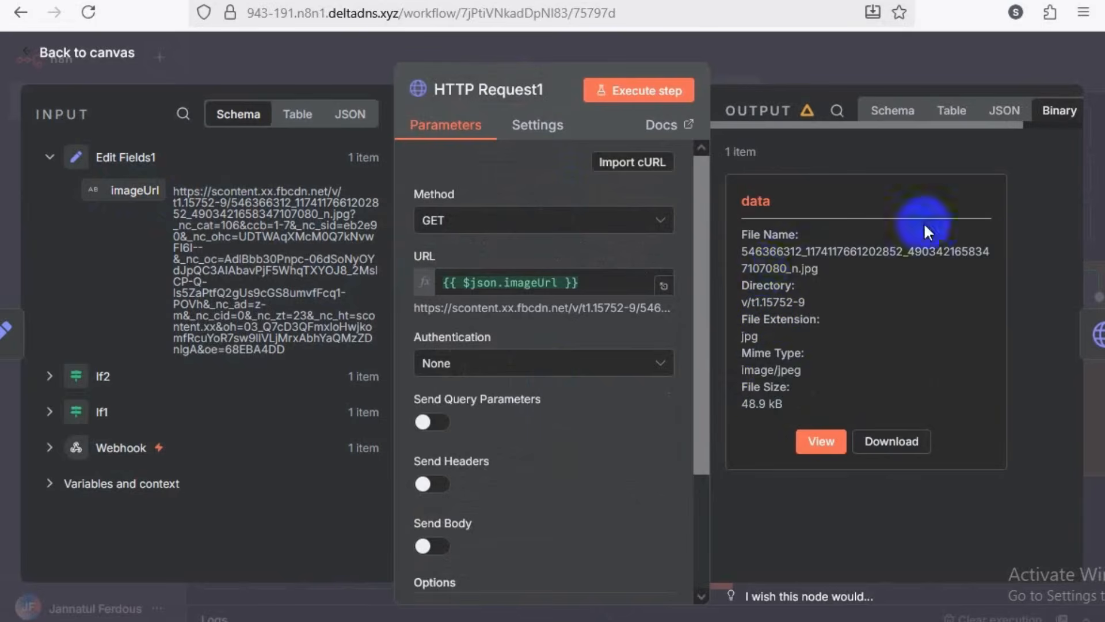
{"action": "left_click", "coordinate": [821, 442]}
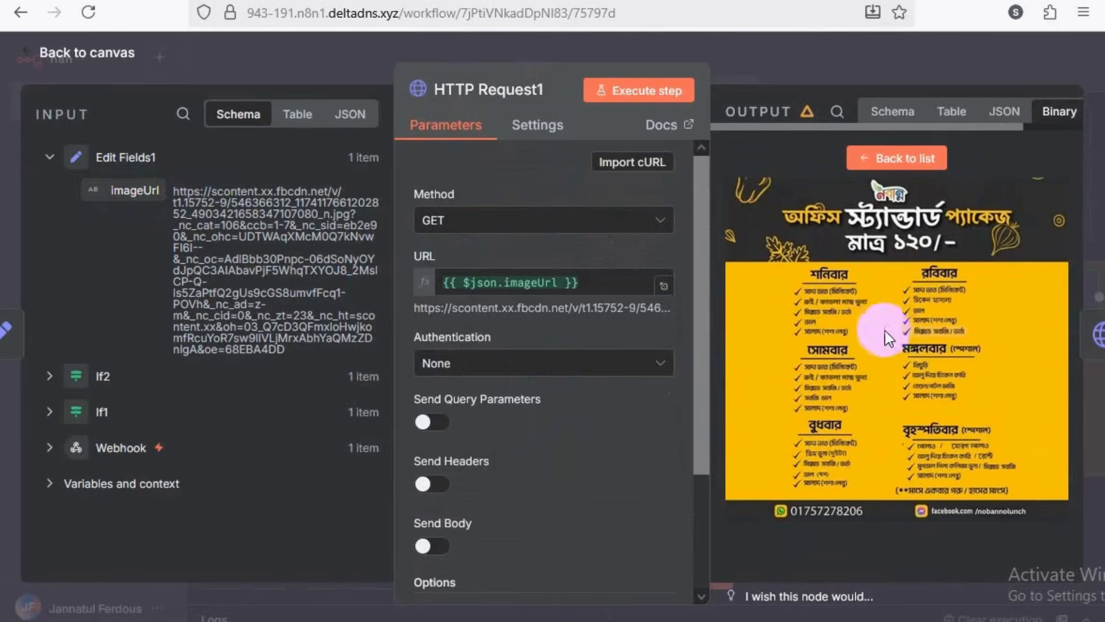
{"action": "left_click", "coordinate": [337, 55]}
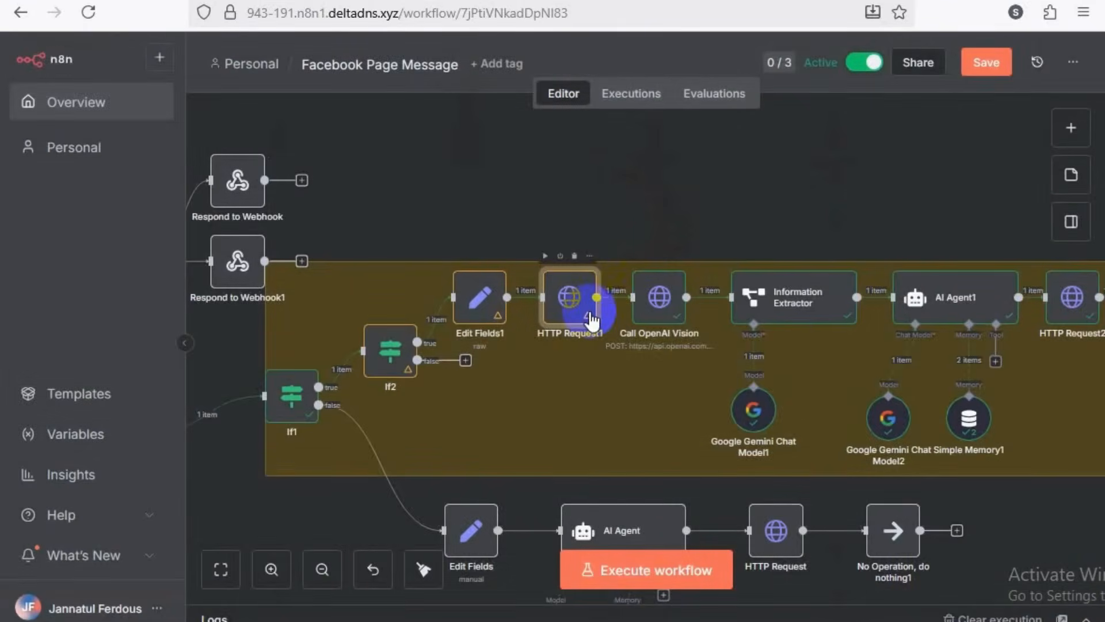
- Open the Call OpenAI Vision node to view its authentication and request settings, and return to the canvas
{"action": "left_click", "coordinate": [666, 297]}
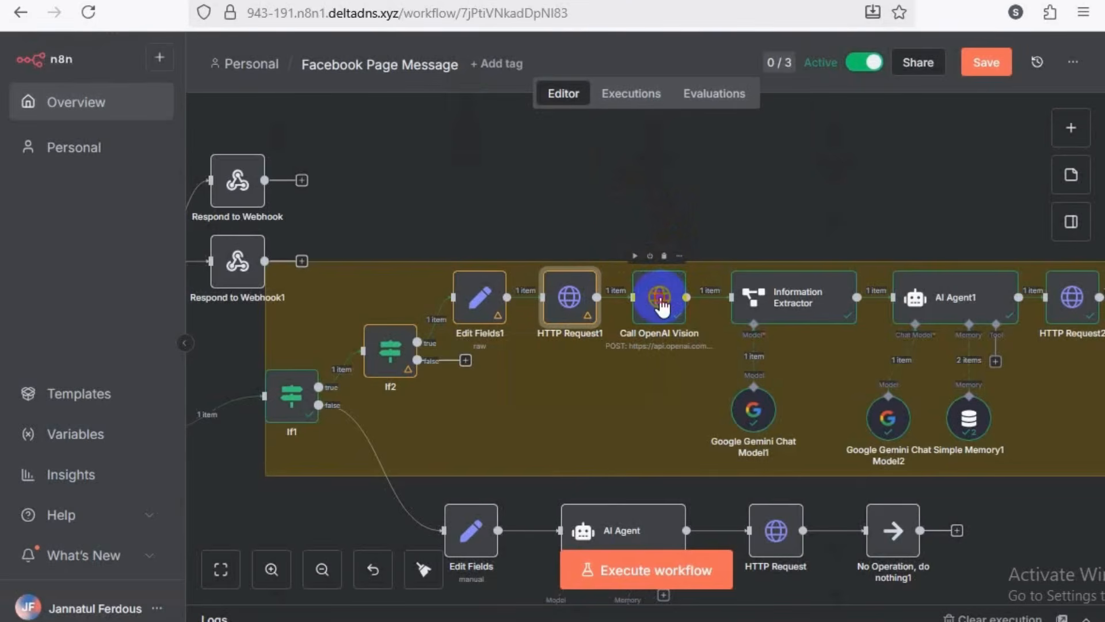
{"action": "left_click", "coordinate": [662, 305]}
{"action": "double_click", "coordinate": [662, 306]}
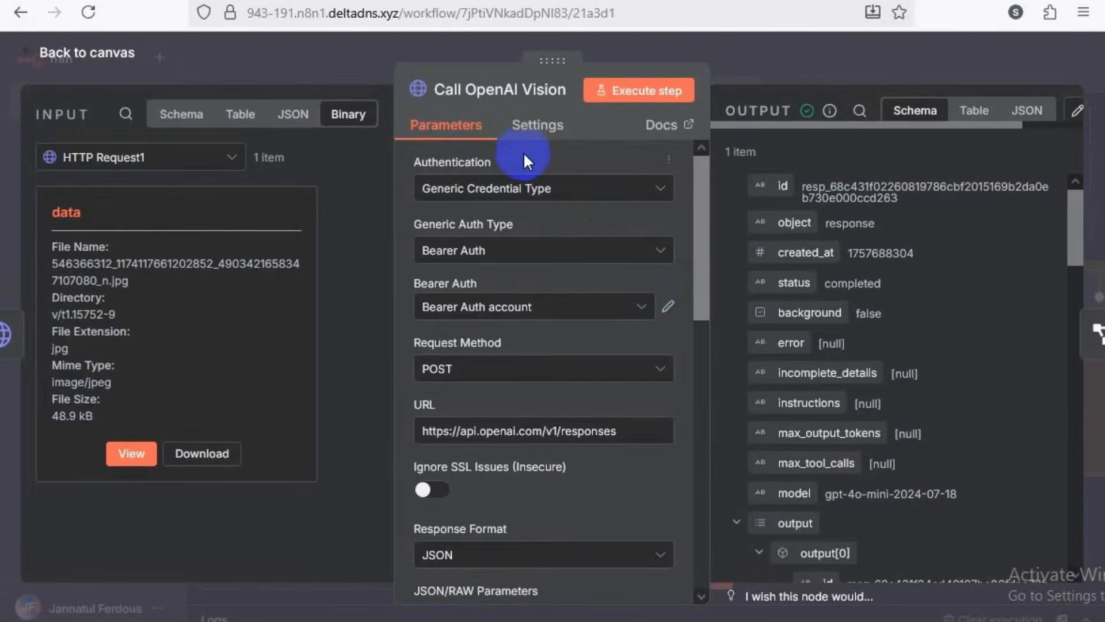
{"action": "left_click", "coordinate": [381, 61]}
- Search the nodes for "open" and add OpenAI's Analyze image action after Call OpenAI Vision
{"action": "left_click", "coordinate": [1068, 119]}
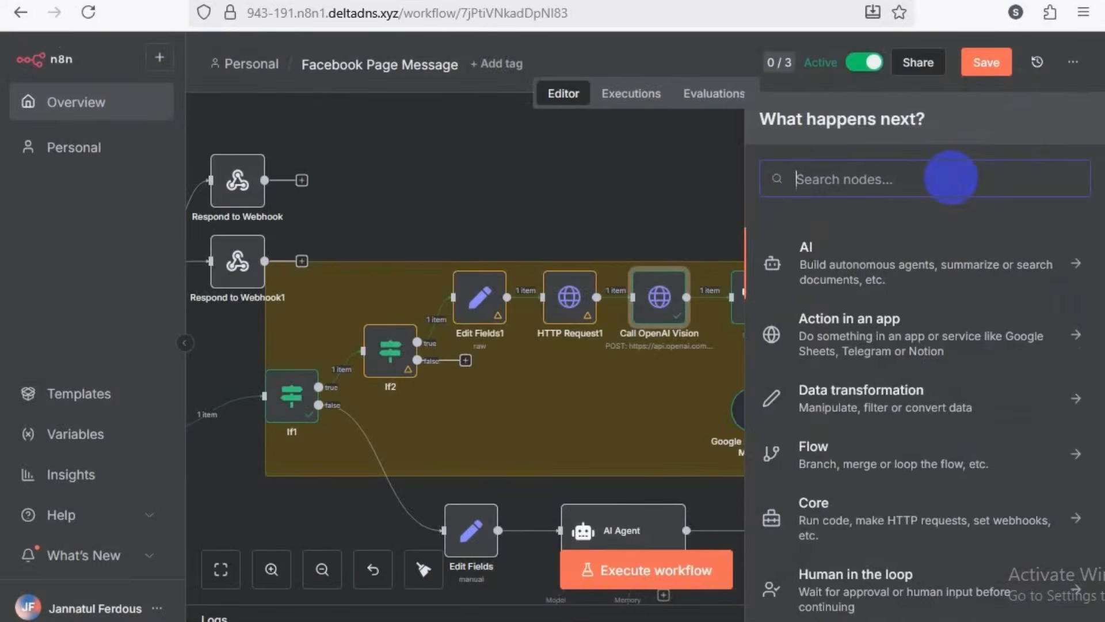
{"action": "type", "text": "open"}
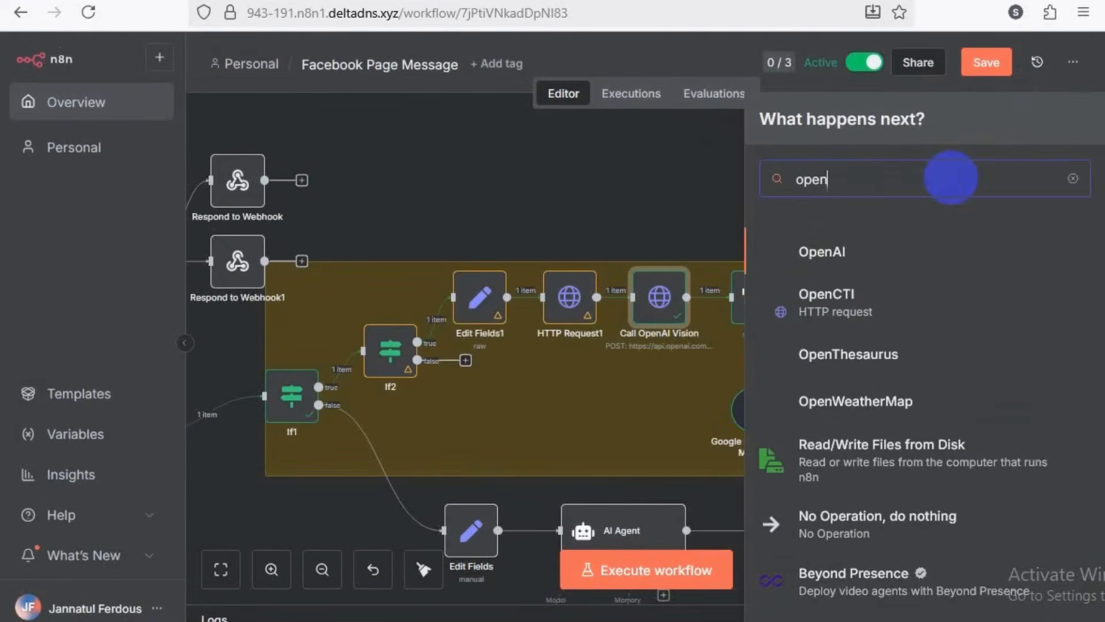
{"action": "left_click", "coordinate": [906, 255]}
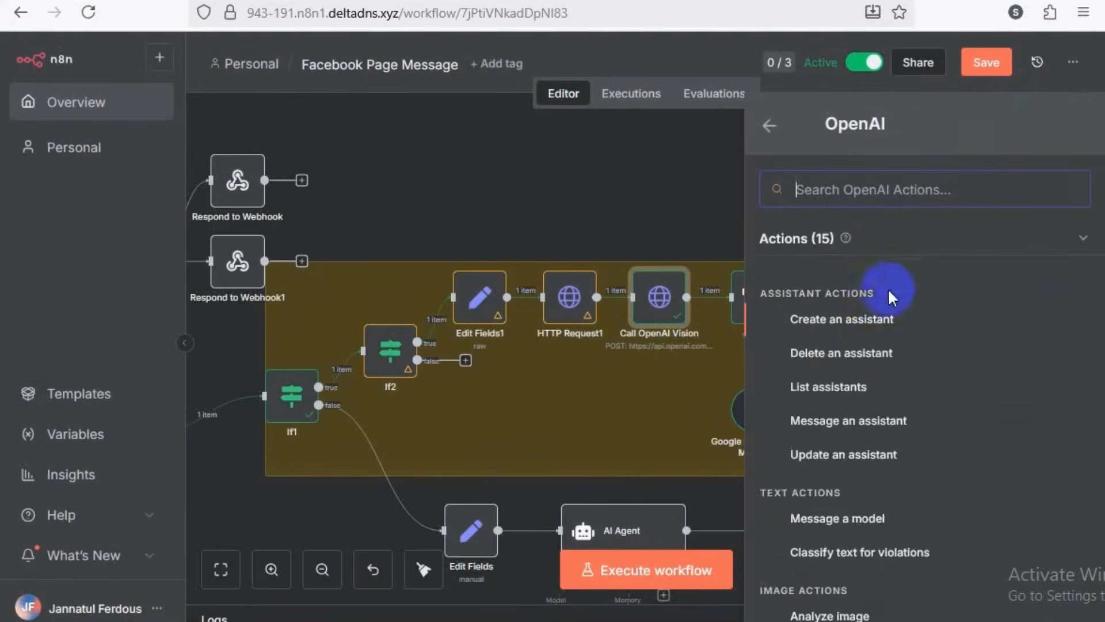
{"action": "scroll", "coordinate": [873, 392], "scroll_direction": "down", "scroll_amount": 6}
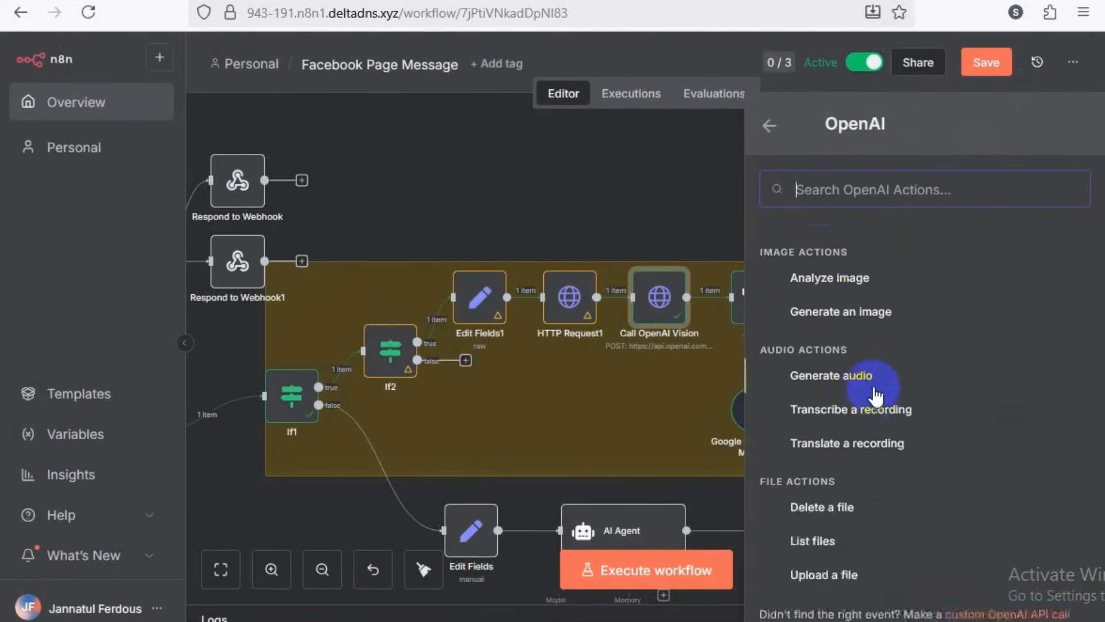
{"action": "scroll", "coordinate": [872, 391], "scroll_direction": "up", "scroll_amount": 2}
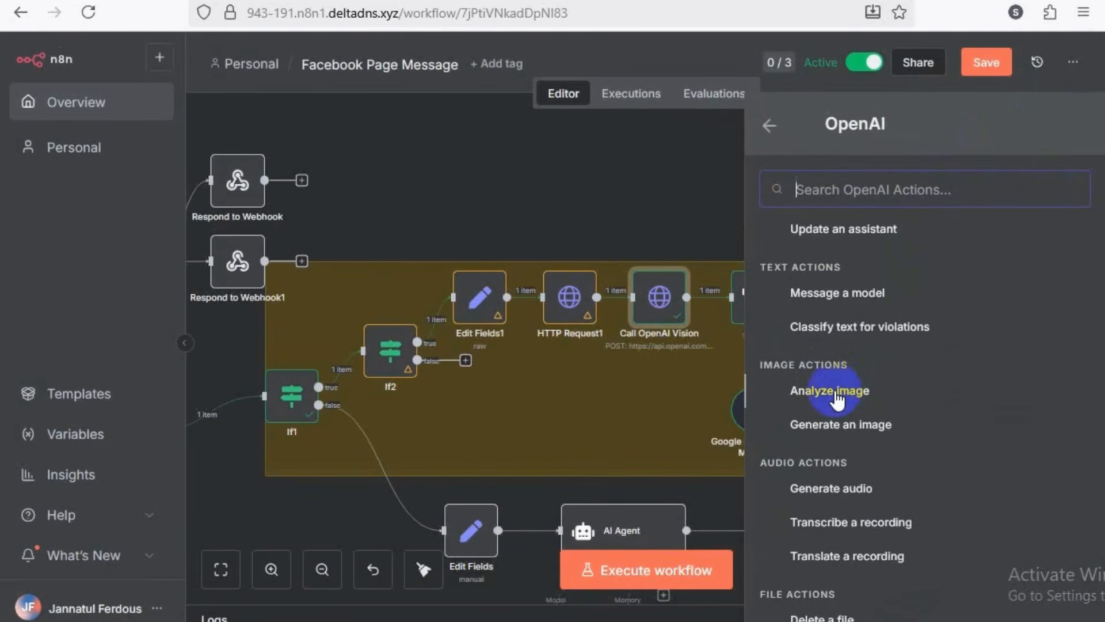
{"action": "left_click", "coordinate": [834, 391]}
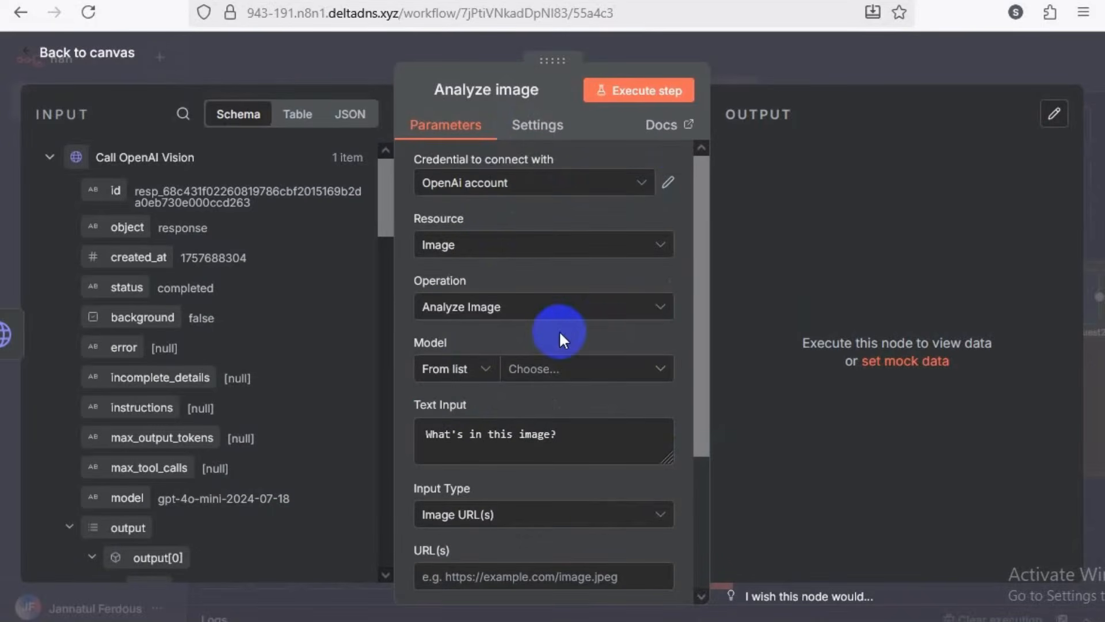
- Review the Analyze image parameters down to the URL(s) field, and delete that node from the canvas
{"action": "scroll", "coordinate": [559, 331], "scroll_direction": "down", "scroll_amount": 2}
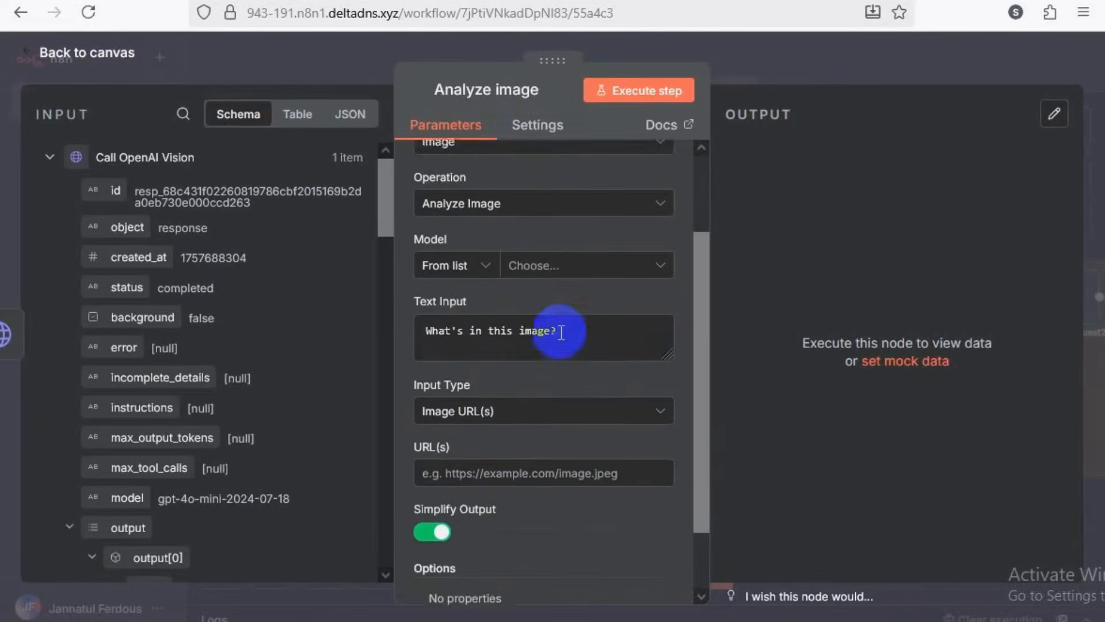
{"action": "left_click", "coordinate": [491, 470]}
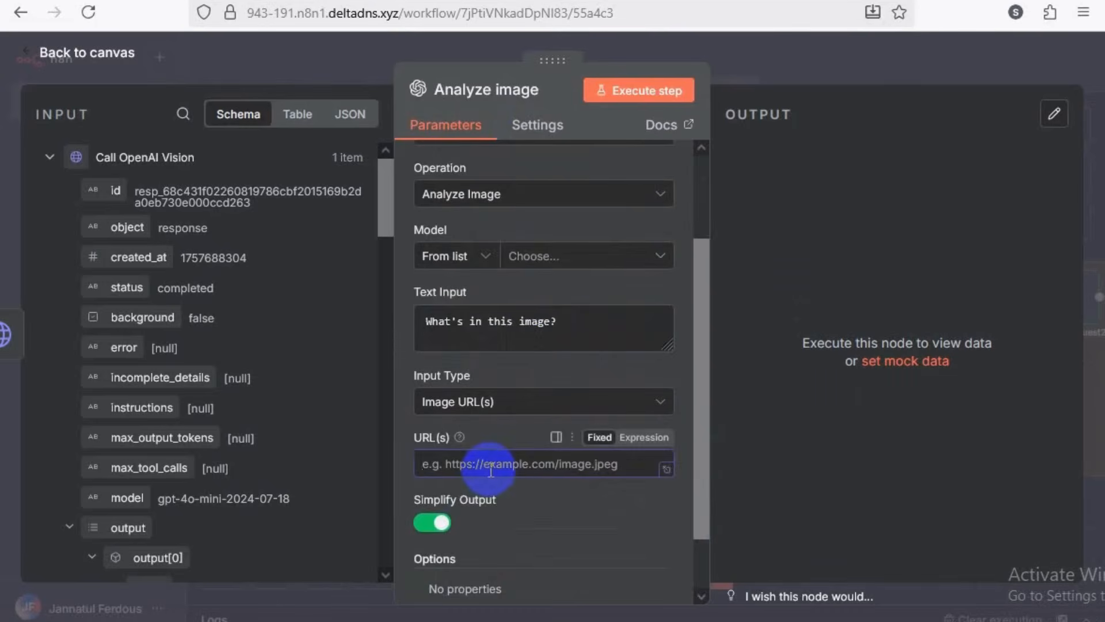
{"action": "left_click", "coordinate": [369, 57]}
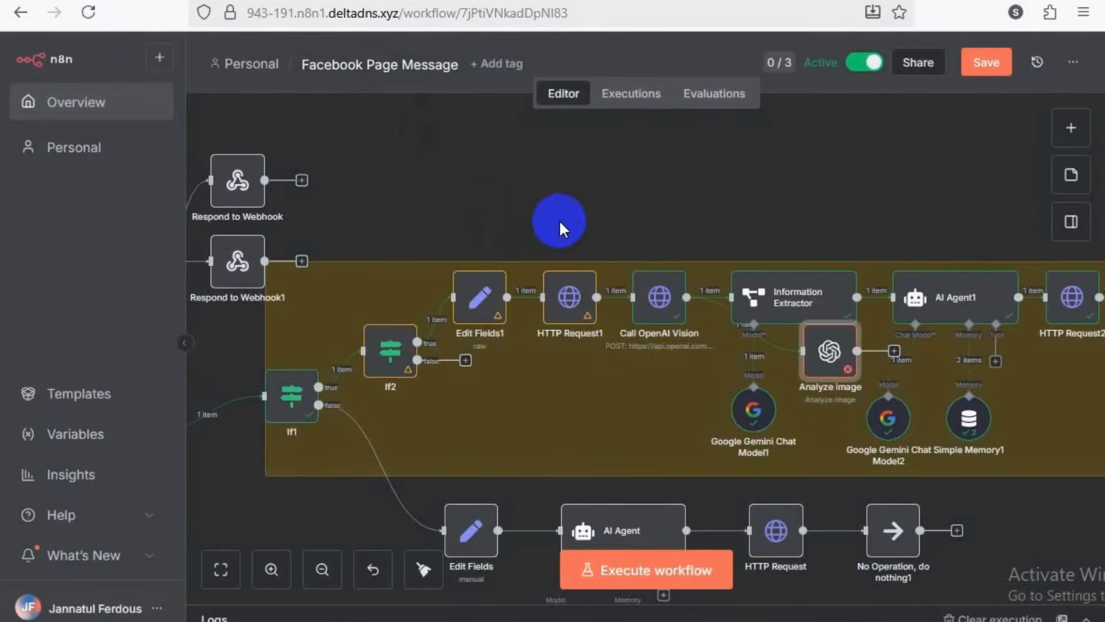
{"action": "mouse_move", "coordinate": [867, 335]}
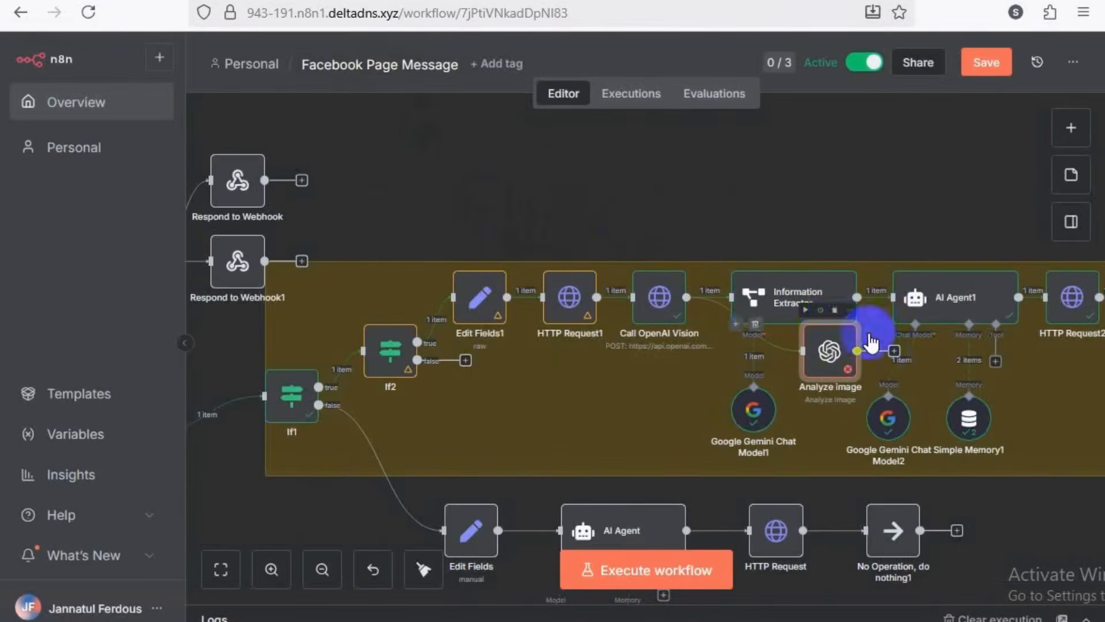
{"action": "left_click", "coordinate": [837, 311]}
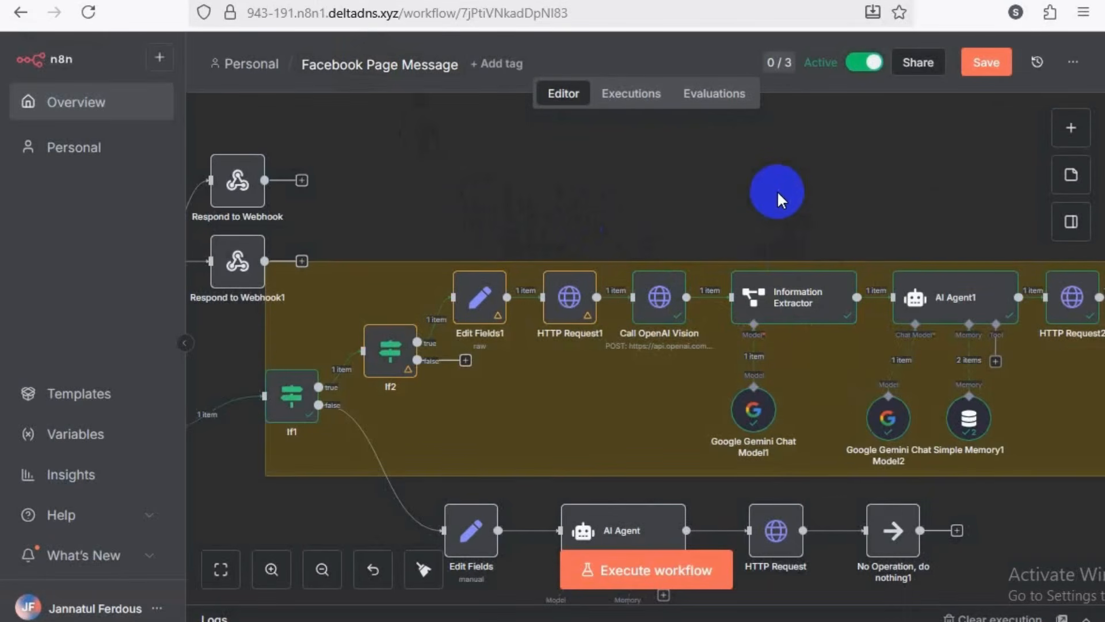
- Open the Call OpenAI Vision node, and switch to the OpenAI platform's API keys page to highlight the platform.openai.com address
{"action": "mouse_move", "coordinate": [656, 310]}
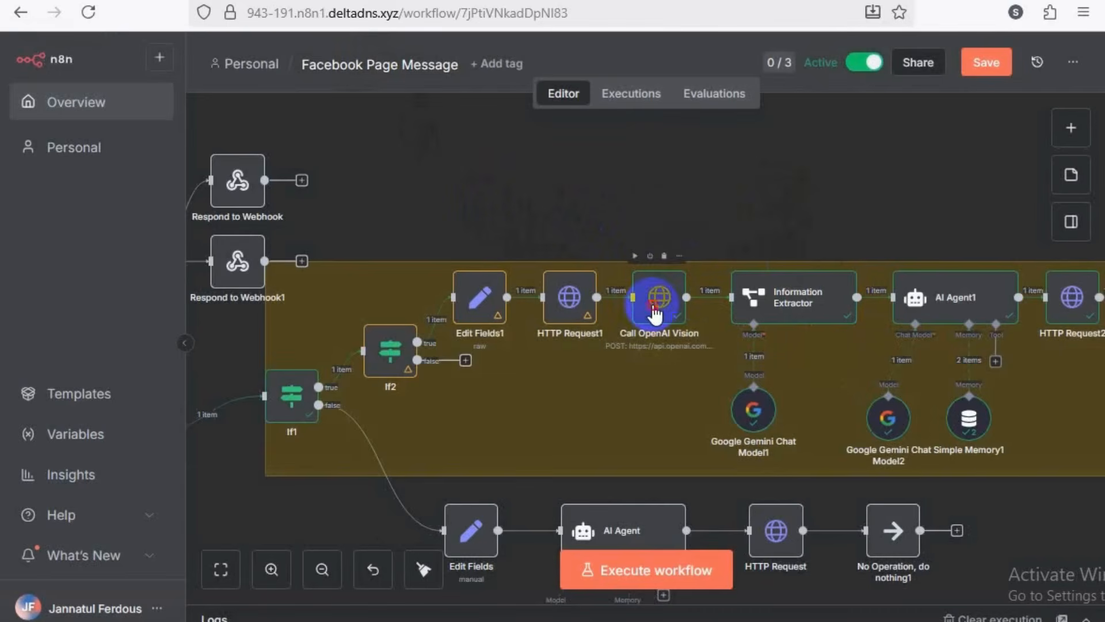
{"action": "double_click", "coordinate": [639, 293]}
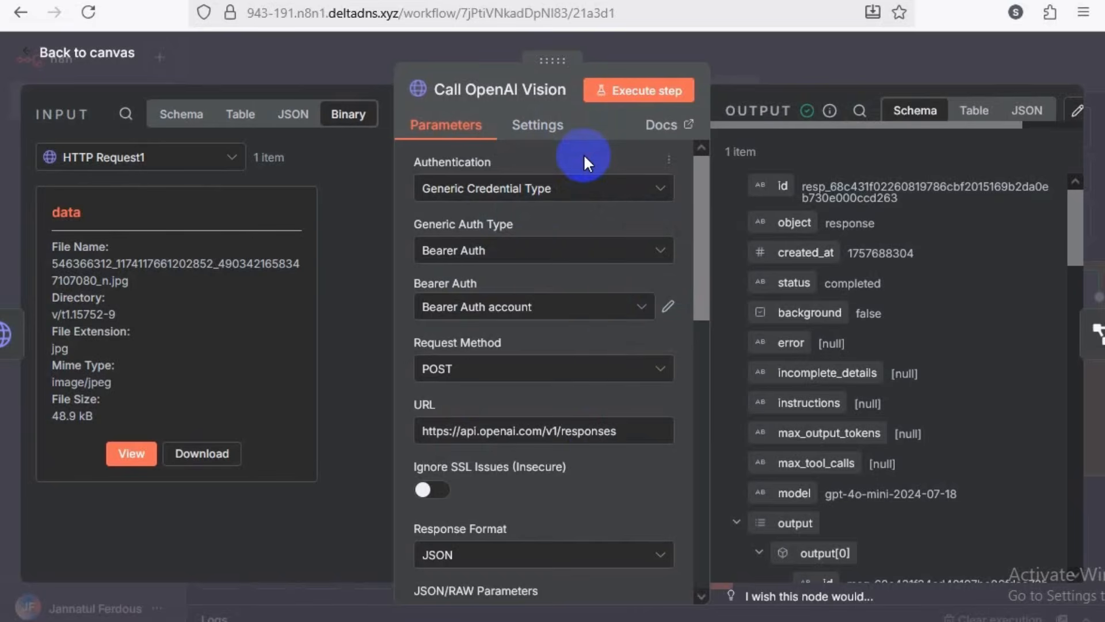
{"action": "left_click", "coordinate": [426, 1]}
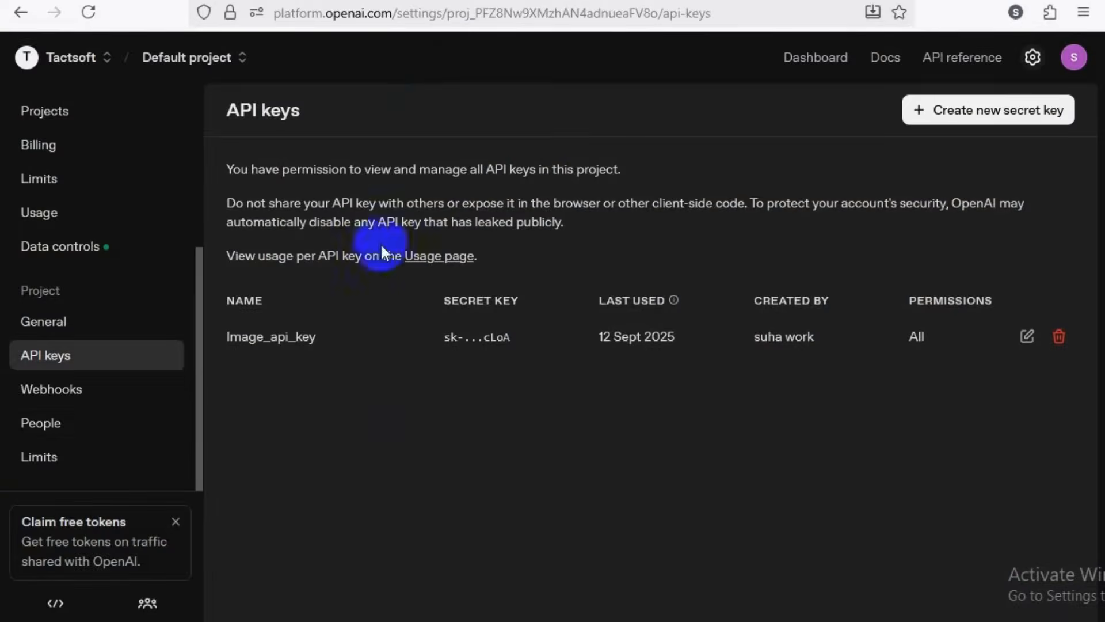
{"action": "scroll", "coordinate": [167, 412], "scroll_direction": "up", "scroll_amount": 5}
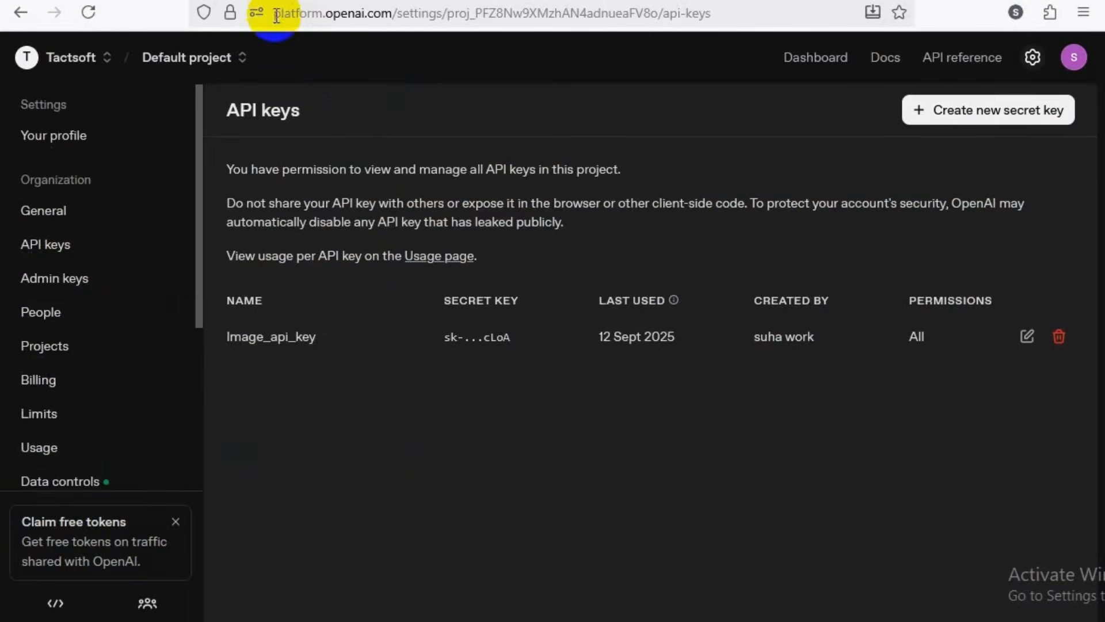
{"action": "left_click_drag", "start_coordinate": [274, 14], "coordinate": [391, 15]}
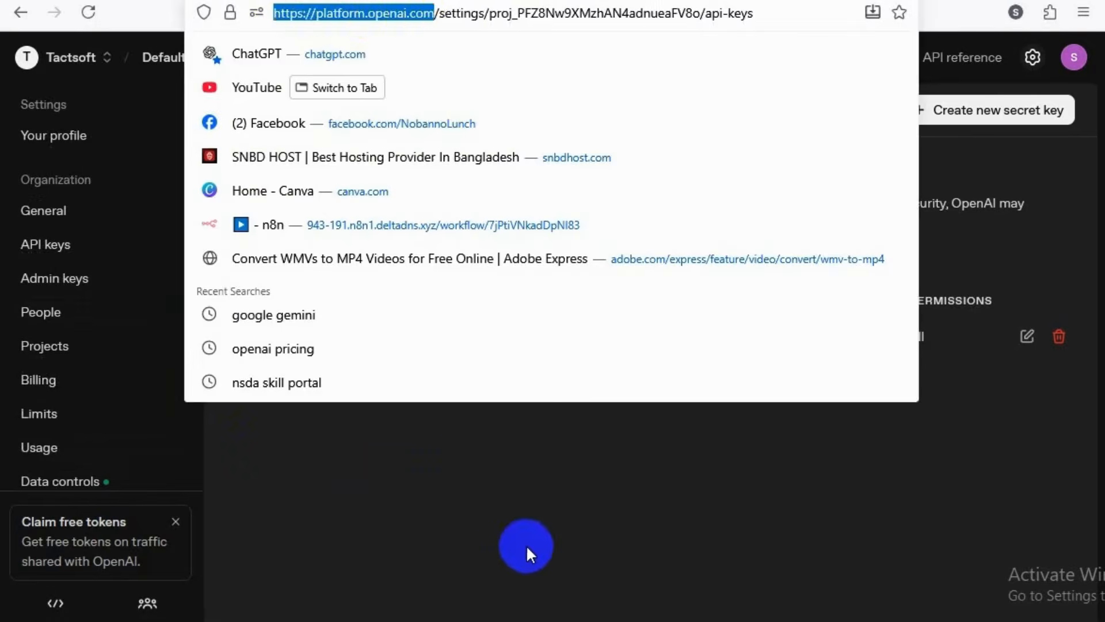
{"action": "left_click", "coordinate": [527, 545]}
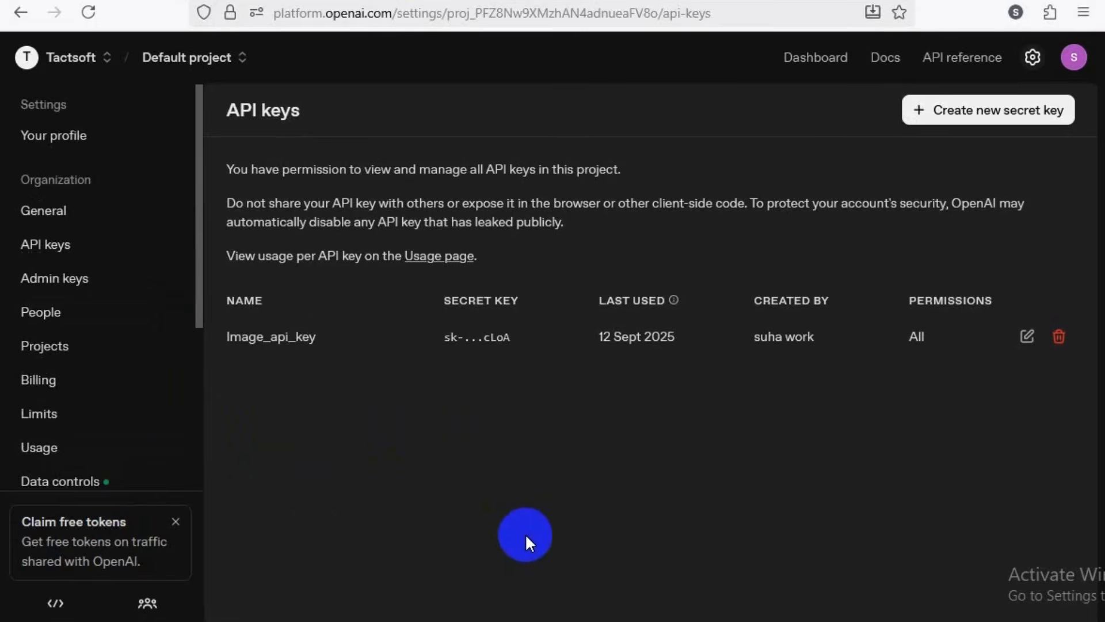
- Switch to the OpenAI Pricing page, view the text token prices and highlight the "Prices per 1M tokens" note
{"action": "scroll", "coordinate": [126, 426], "scroll_direction": "down", "scroll_amount": 4}
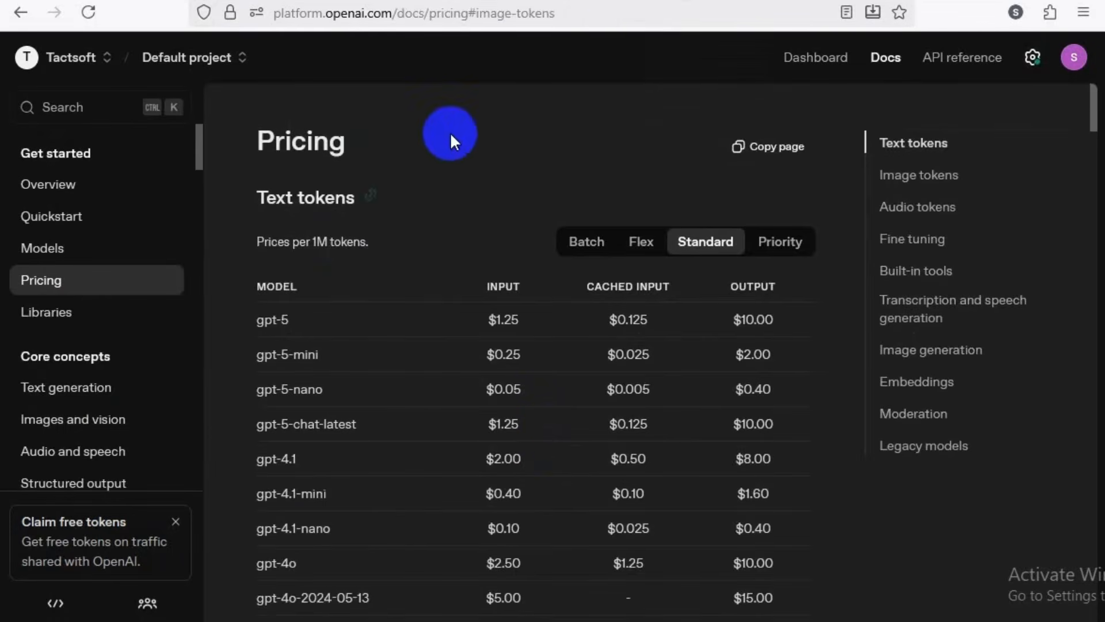
{"action": "scroll", "coordinate": [461, 241], "scroll_direction": "down", "scroll_amount": 3}
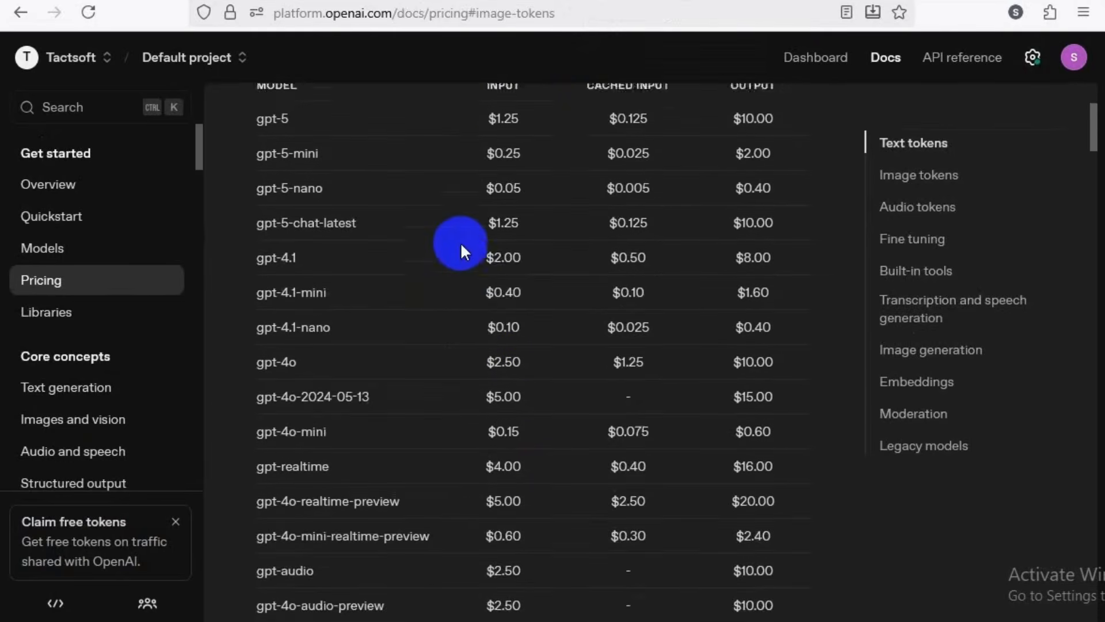
{"action": "scroll", "coordinate": [494, 371], "scroll_direction": "up", "scroll_amount": 2}
{"action": "scroll", "coordinate": [528, 450], "scroll_direction": "down", "scroll_amount": 2}
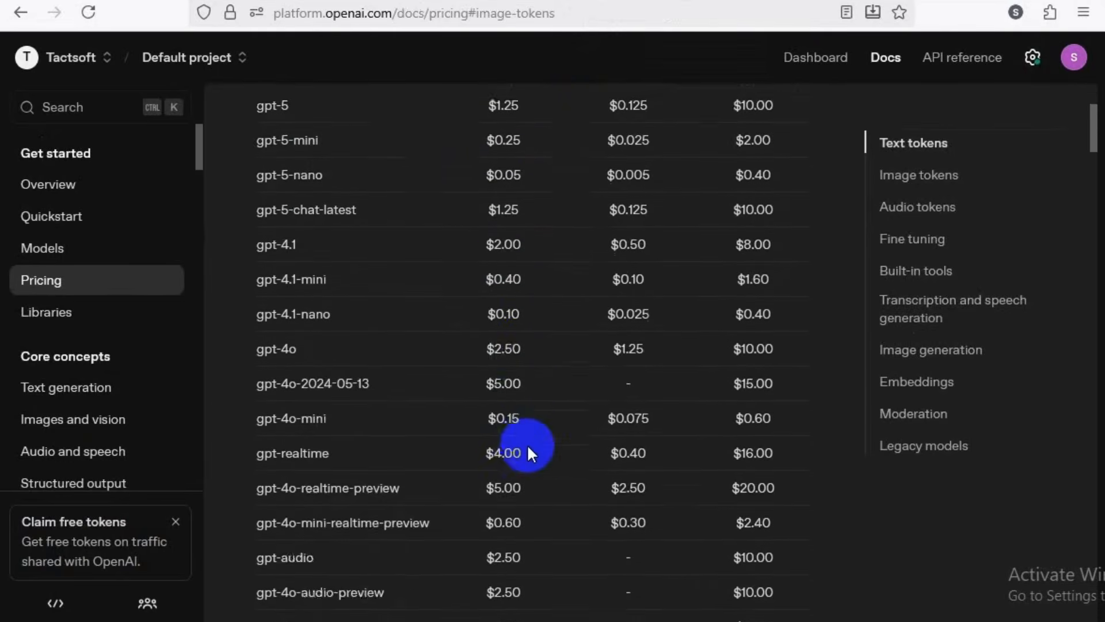
{"action": "scroll", "coordinate": [505, 452], "scroll_direction": "up", "scroll_amount": 3}
{"action": "left_click_drag", "start_coordinate": [258, 238], "coordinate": [369, 240]}
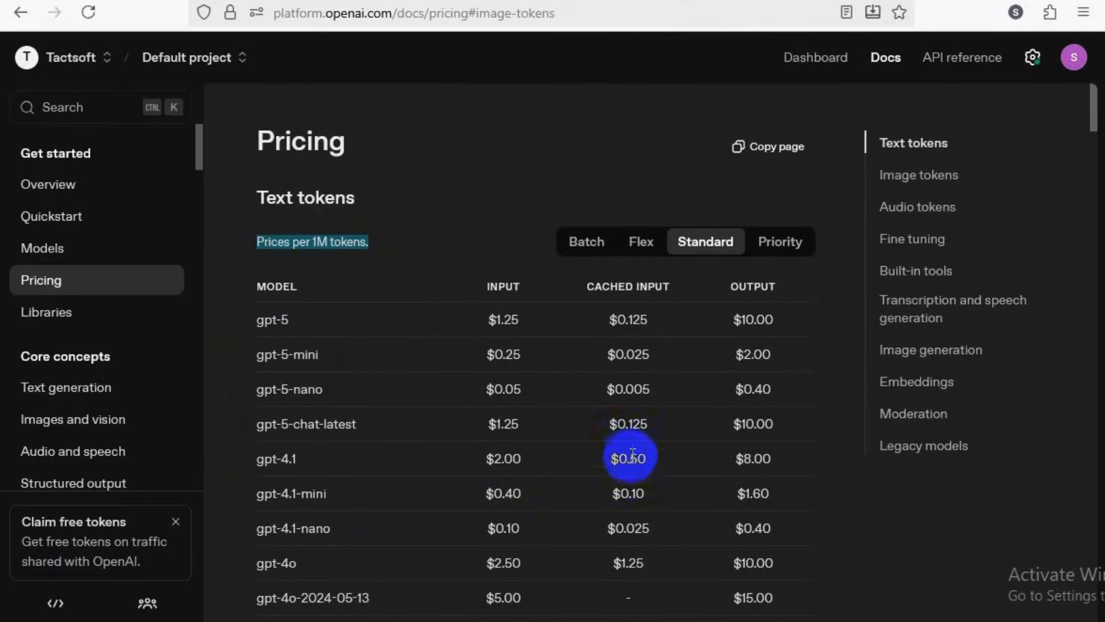
- Review the Standard text token table down to gpt-image-1 and return to the start of the Pricing page
{"action": "scroll", "coordinate": [634, 445], "scroll_direction": "down", "scroll_amount": 15}
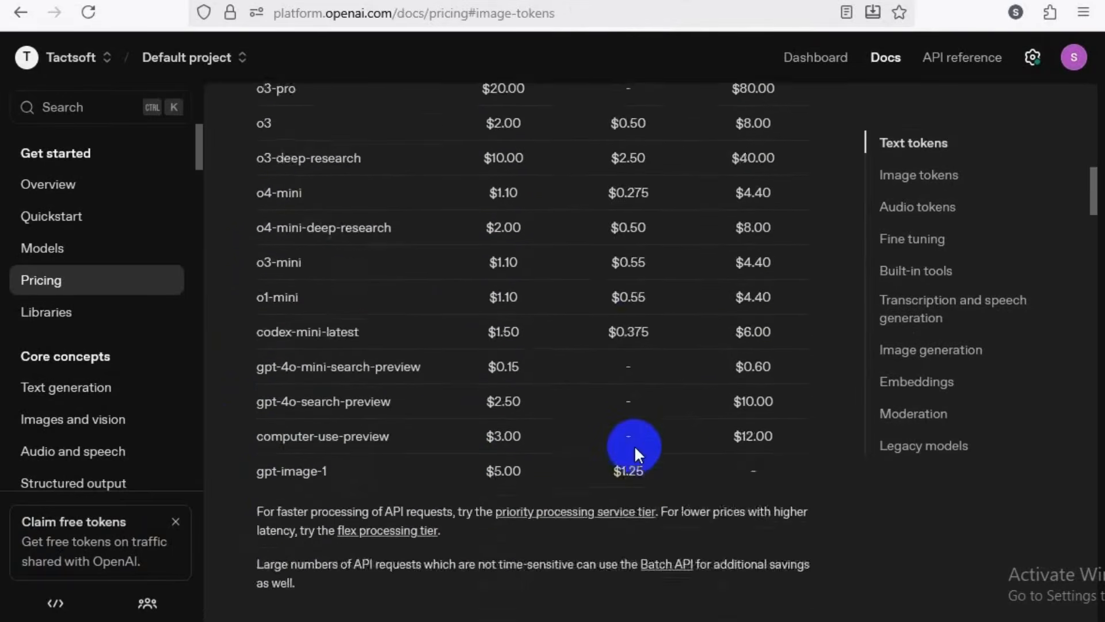
{"action": "scroll", "coordinate": [634, 445], "scroll_direction": "up", "scroll_amount": 15}
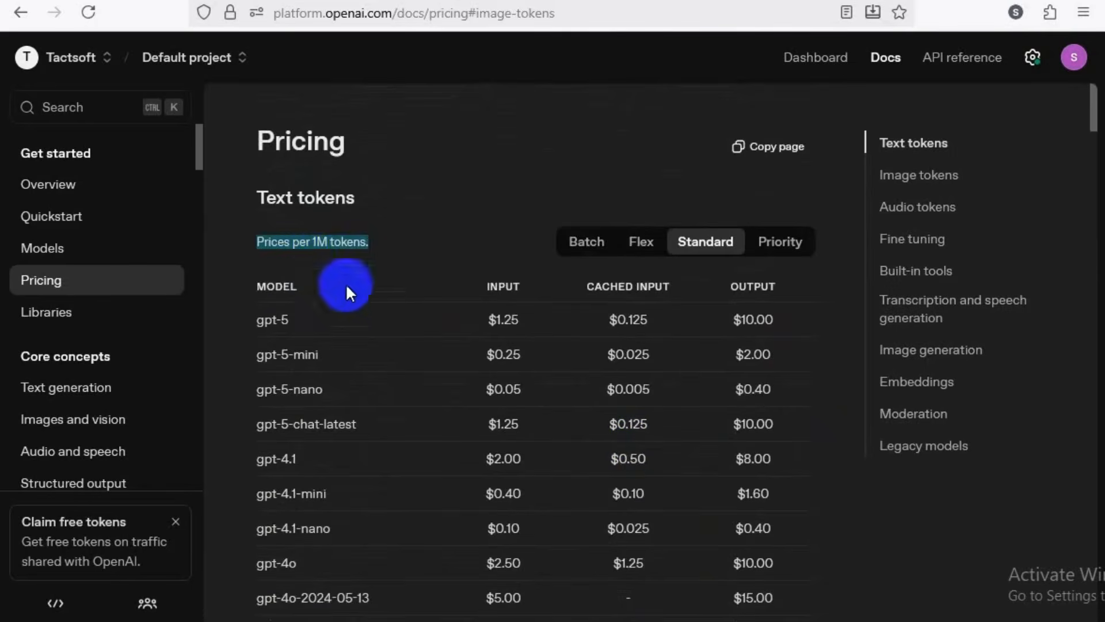
{"action": "left_click", "coordinate": [381, 246]}
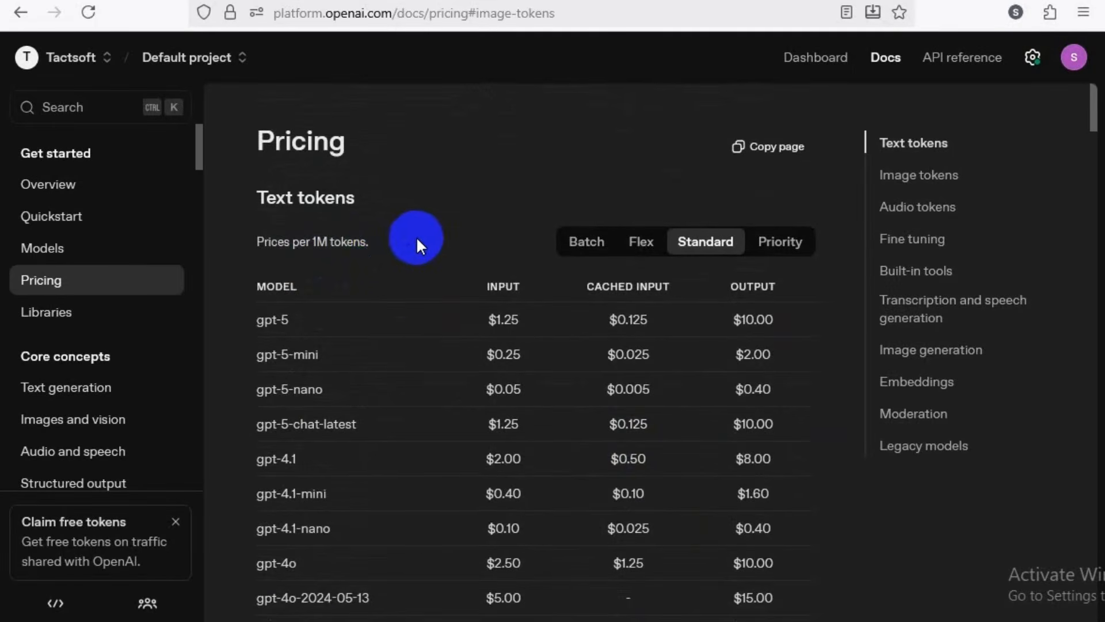
{"action": "scroll", "coordinate": [449, 346], "scroll_direction": "down", "scroll_amount": 4}
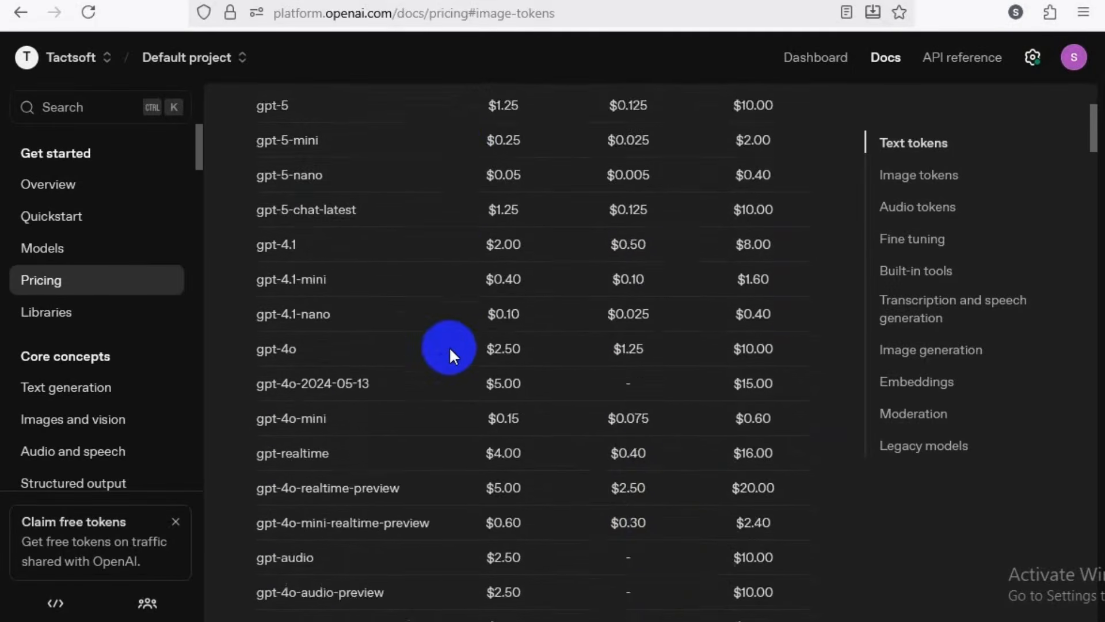
{"action": "scroll", "coordinate": [449, 346], "scroll_direction": "up", "scroll_amount": 4}
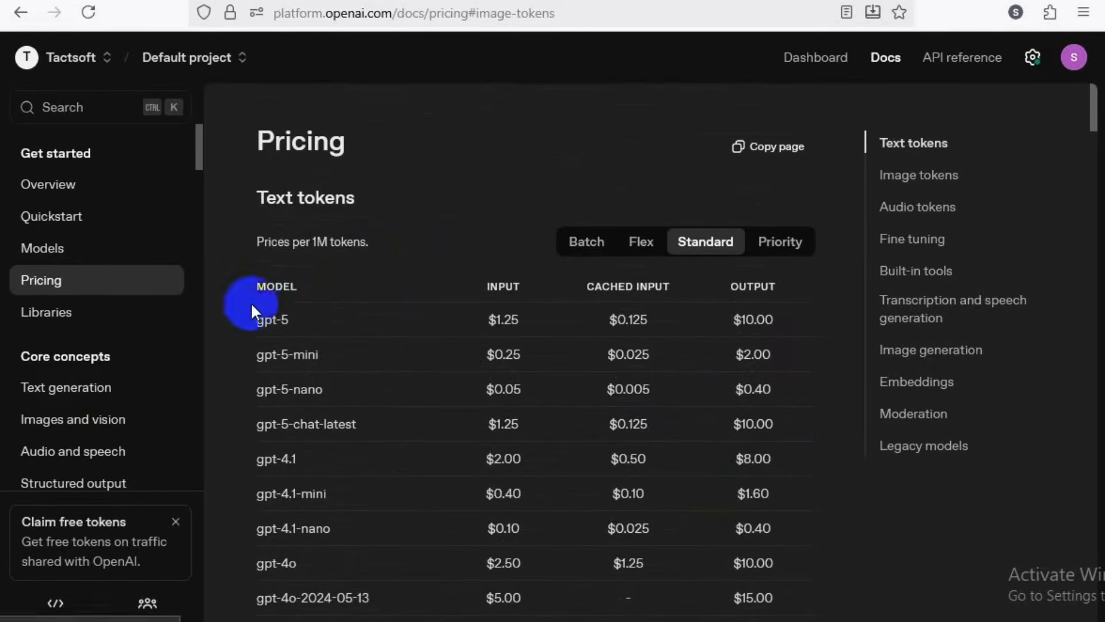
{"action": "scroll", "coordinate": [394, 246], "scroll_direction": "down", "scroll_amount": 2}
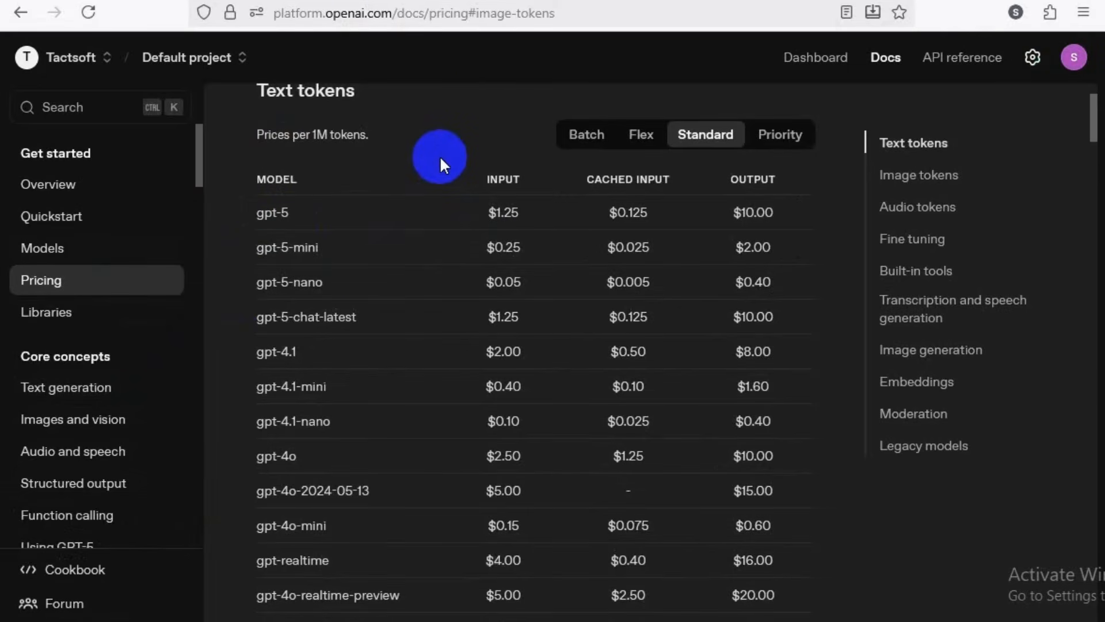
{"action": "scroll", "coordinate": [439, 147], "scroll_direction": "up", "scroll_amount": 2}
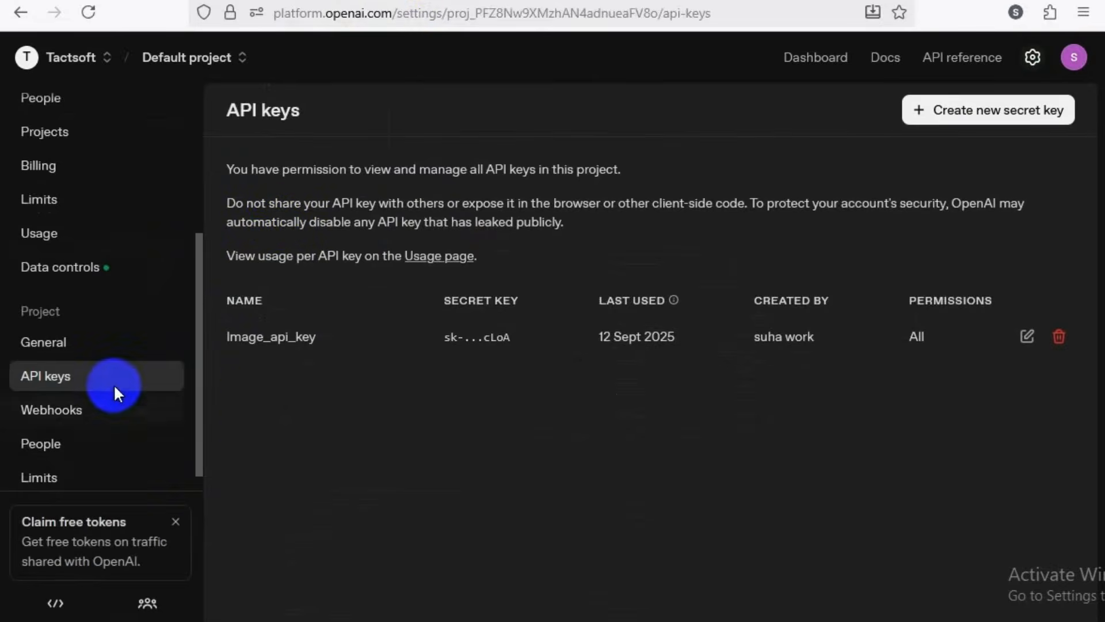
- Check the organization's credit balance in Billing and highlight the total spend in Usage, returning to the Billing overview
{"action": "left_click", "coordinate": [55, 166]}
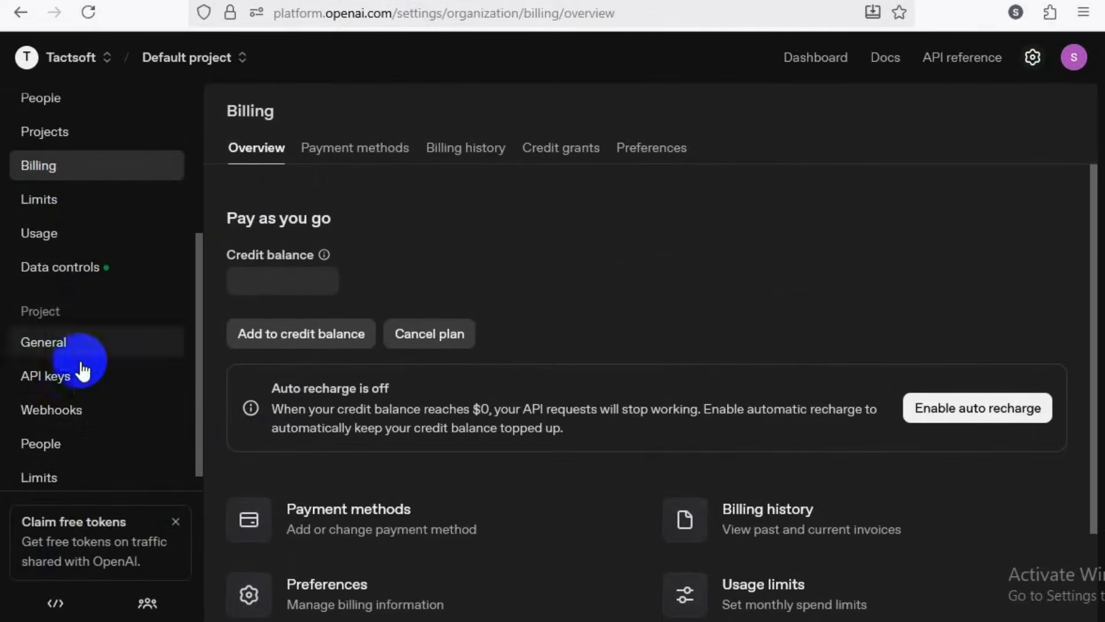
{"action": "scroll", "coordinate": [72, 426], "scroll_direction": "up", "scroll_amount": 4}
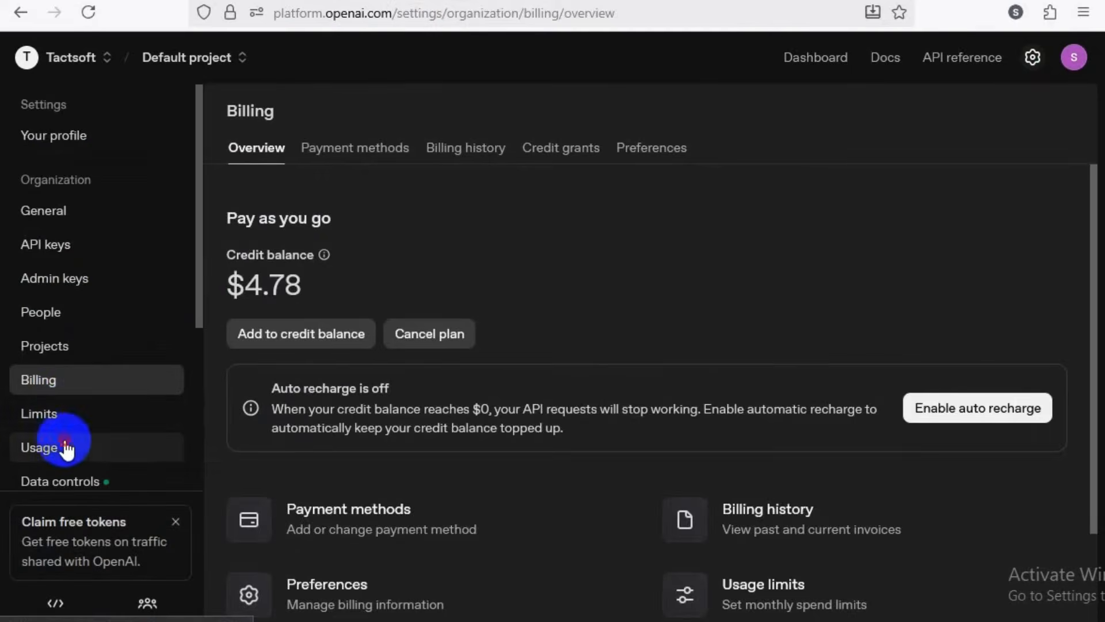
{"action": "left_click", "coordinate": [66, 447]}
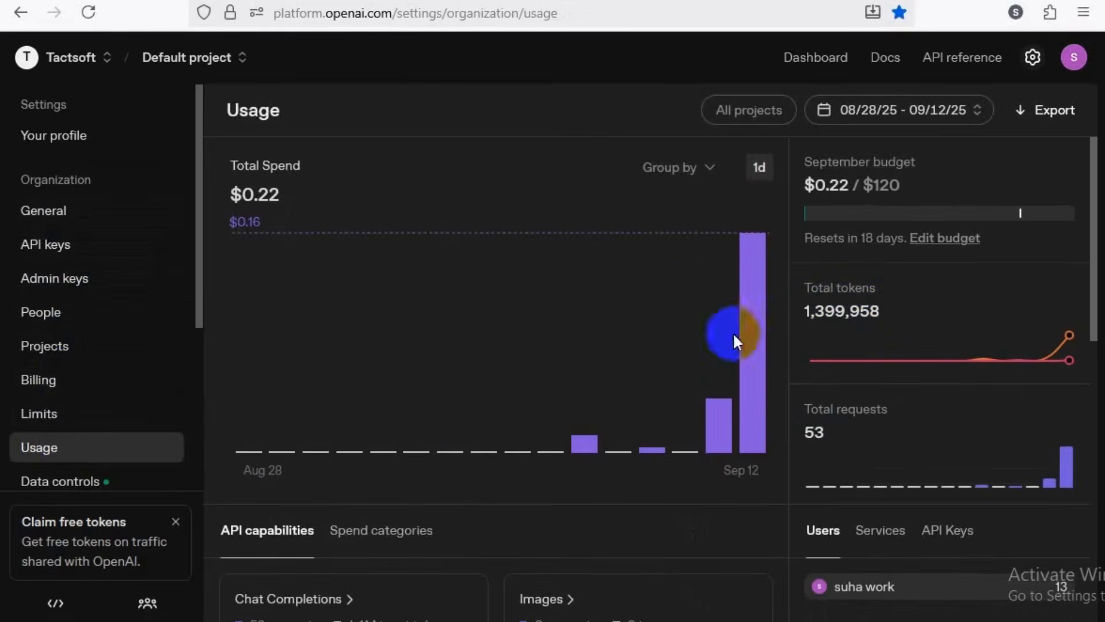
{"action": "left_click_drag", "start_coordinate": [279, 197], "coordinate": [214, 201]}
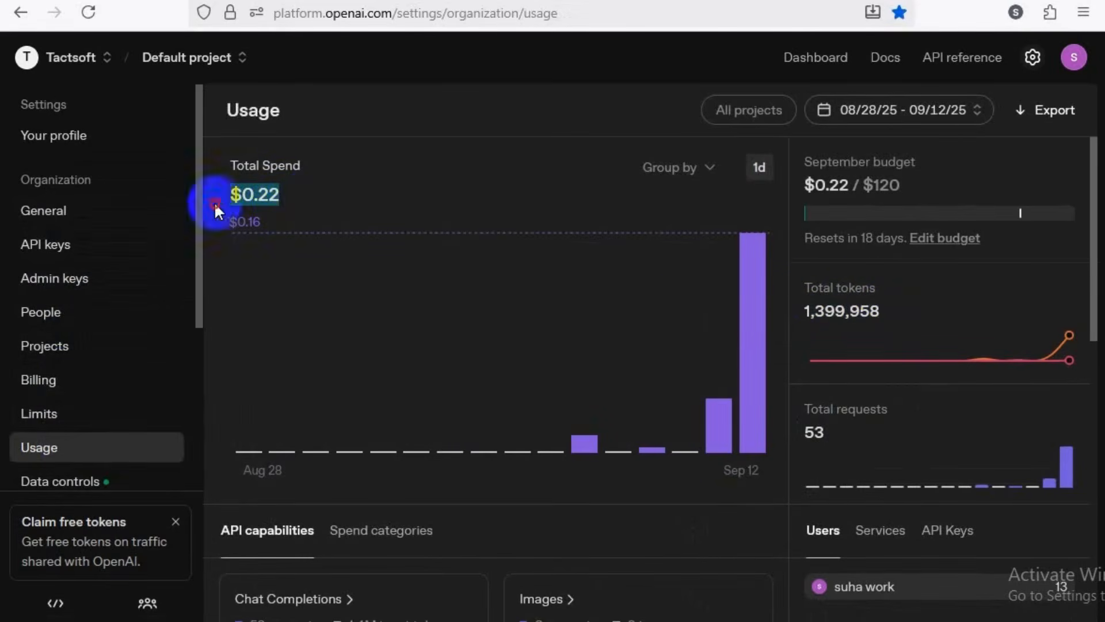
{"action": "left_click", "coordinate": [62, 375]}
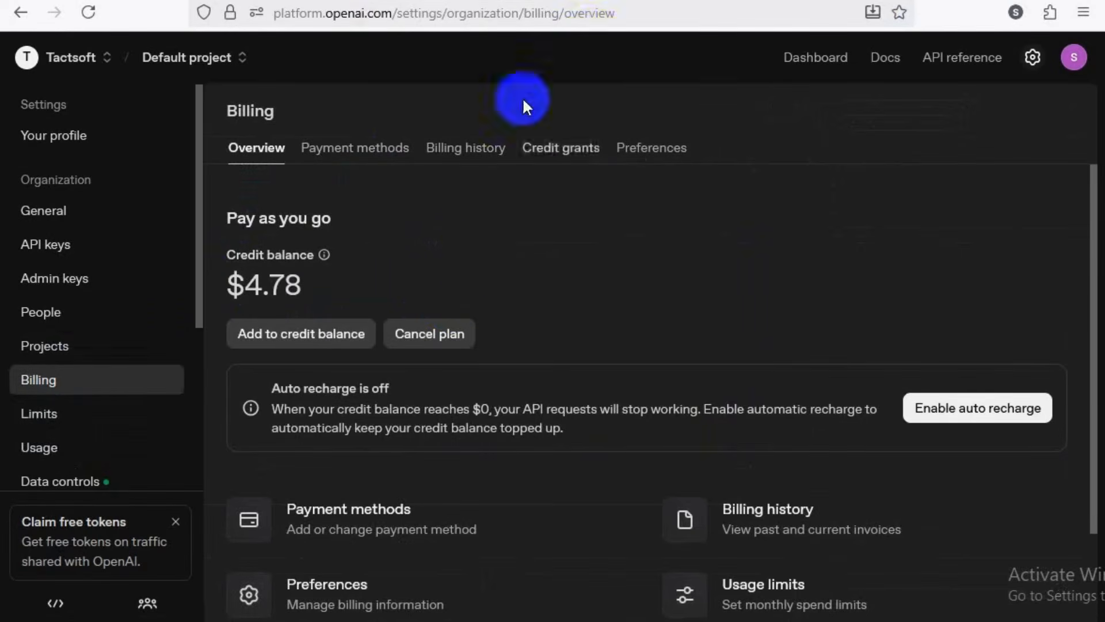
{"action": "left_click", "coordinate": [115, 1]}
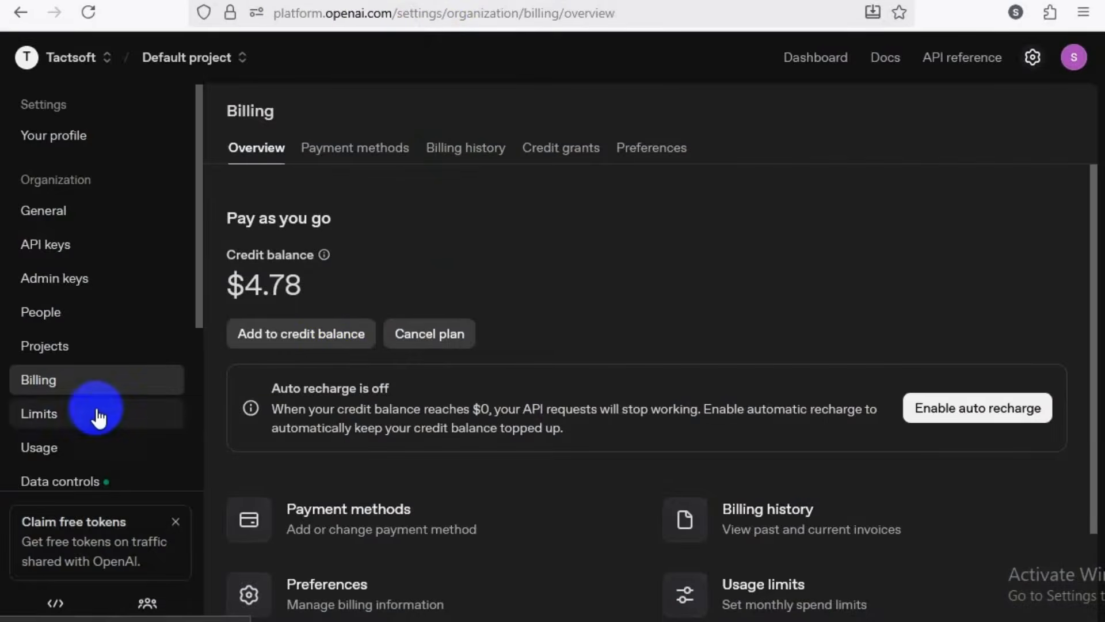
- View the project's API keys page where secret keys are created, and switch back to the Call OpenAI Vision node in n8n
{"action": "scroll", "coordinate": [98, 420], "scroll_direction": "down", "scroll_amount": 4}
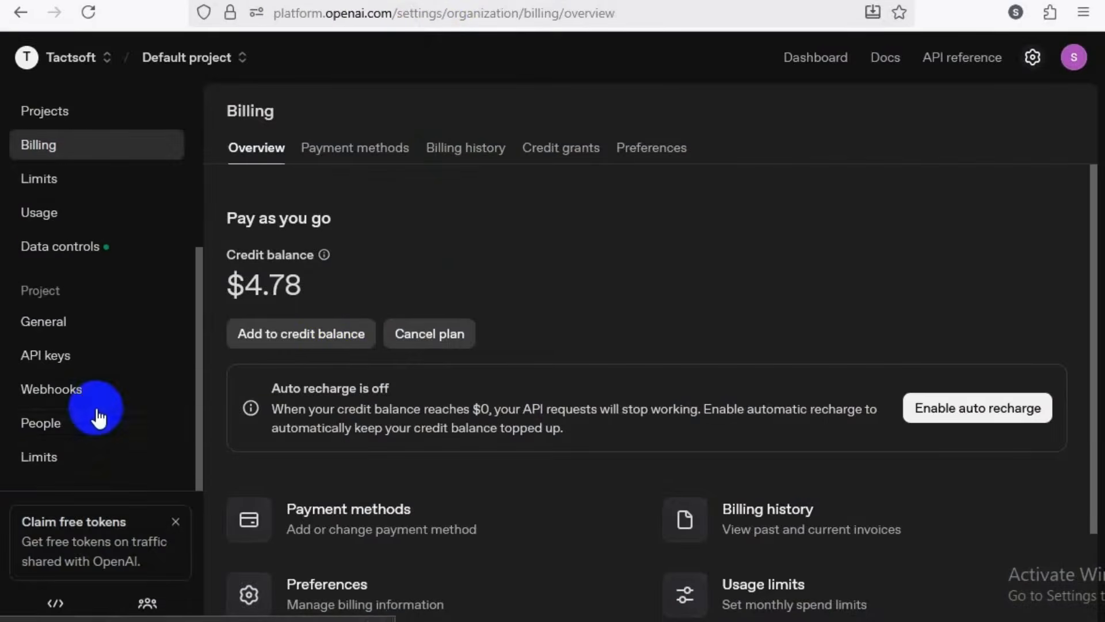
{"action": "left_click", "coordinate": [82, 355]}
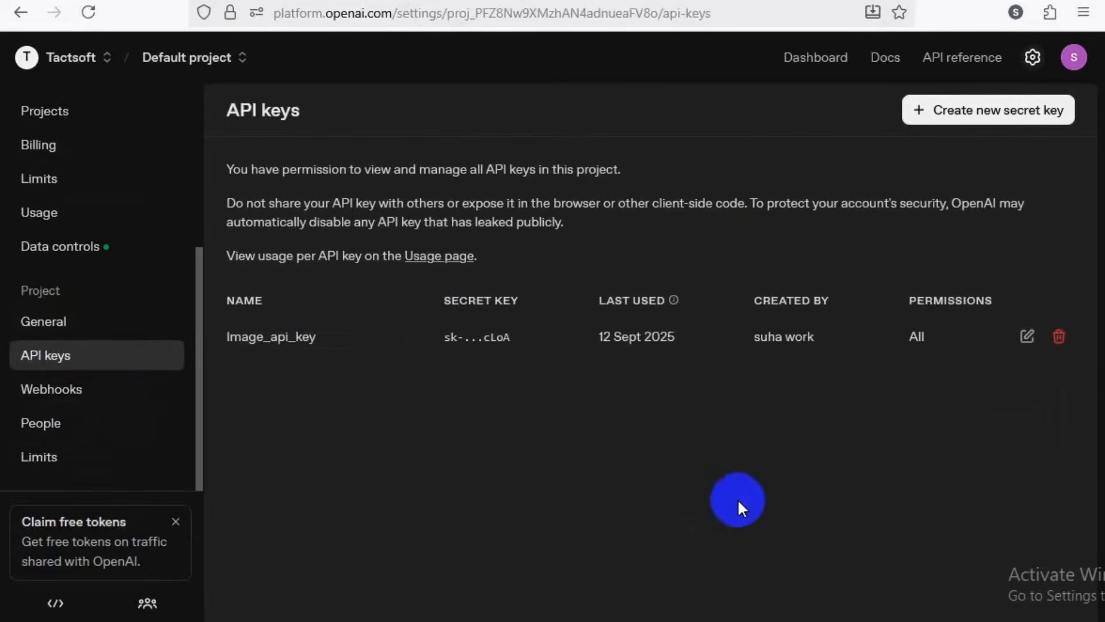
{"action": "left_click", "coordinate": [953, 121]}
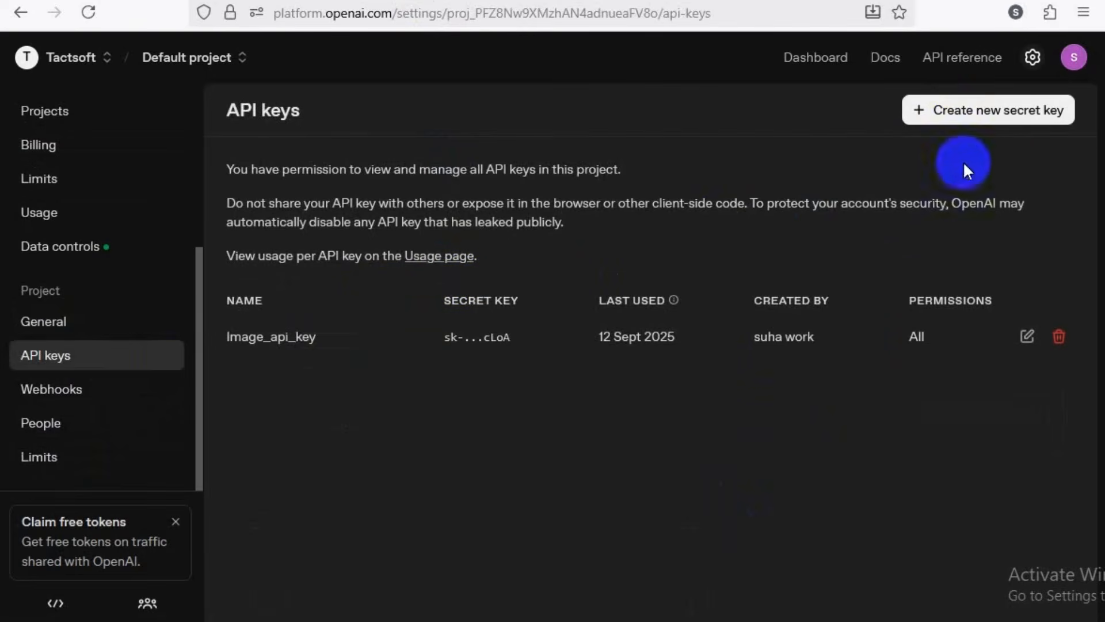
{"action": "left_click", "coordinate": [323, 35]}
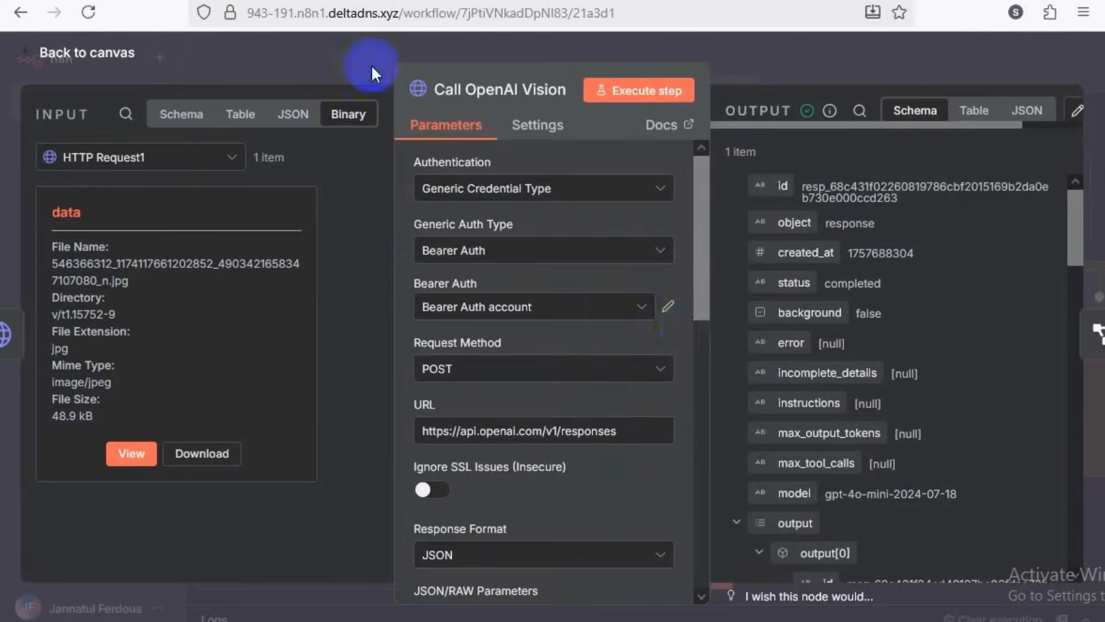
{"action": "left_click", "coordinate": [104, 0]}
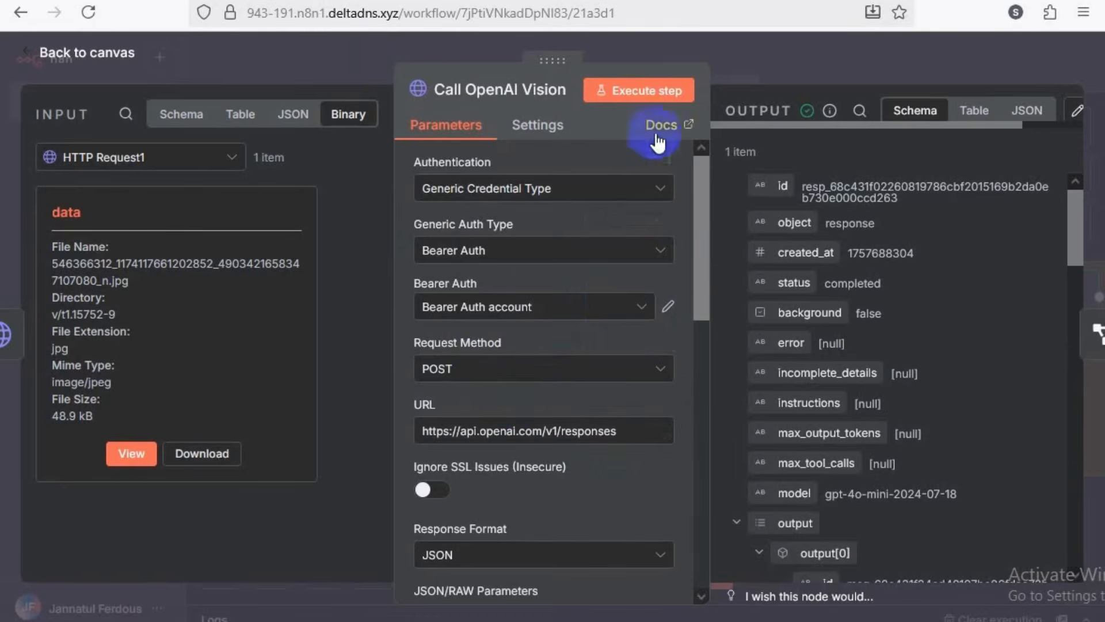
- Review the Authentication options, keeping Generic Credential Type, and choose Bearer Auth as the Generic Auth Type
{"action": "left_click", "coordinate": [665, 190]}
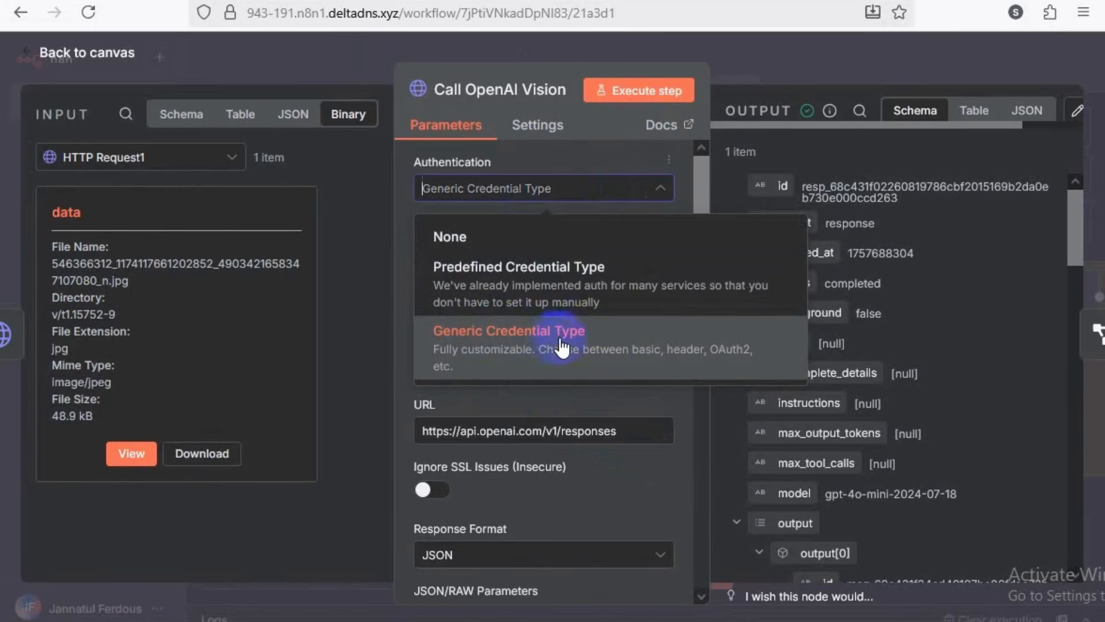
{"action": "left_click", "coordinate": [399, 205]}
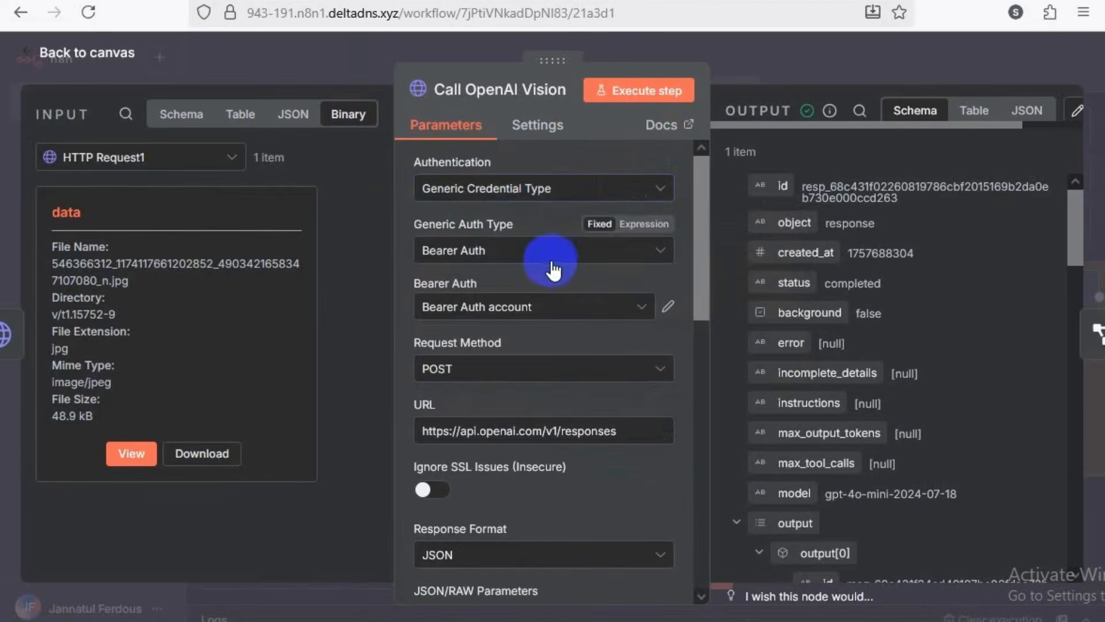
{"action": "left_click", "coordinate": [562, 254]}
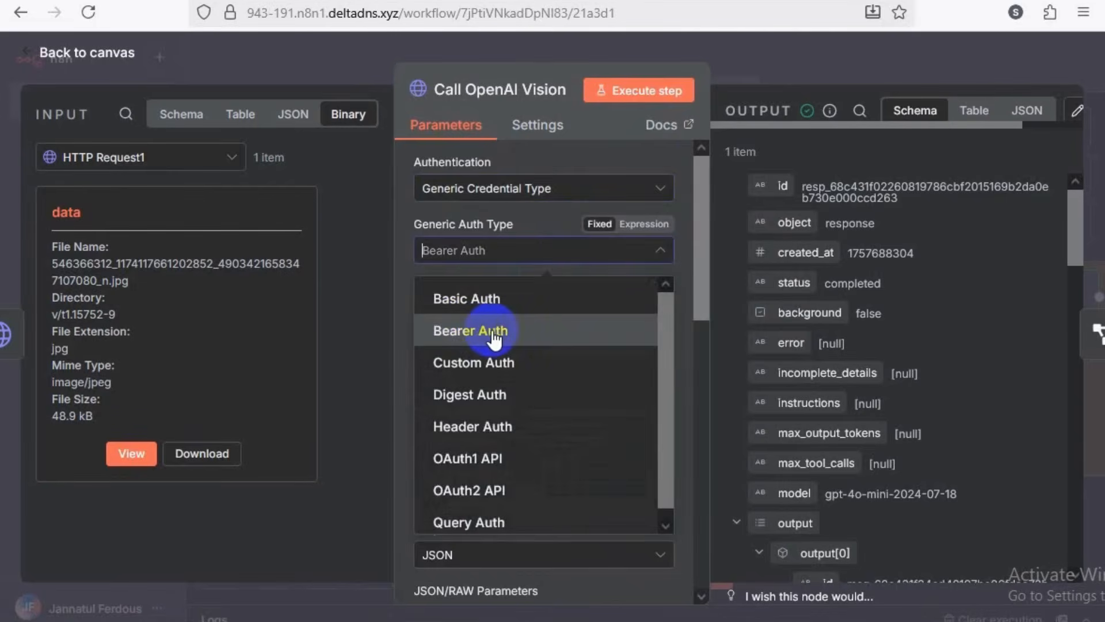
{"action": "left_click", "coordinate": [492, 333]}
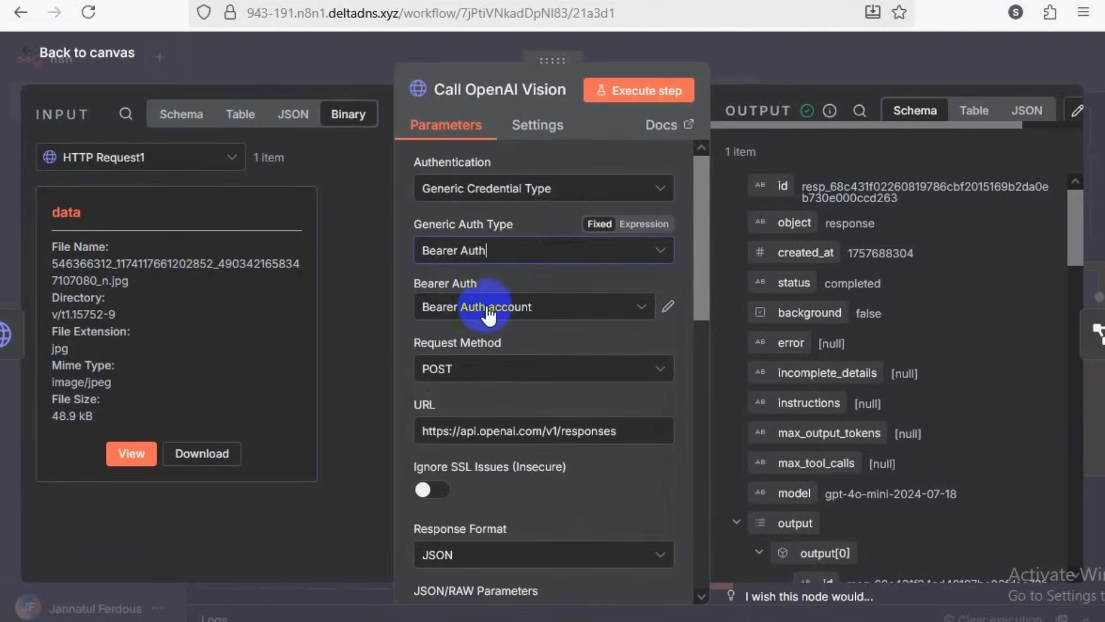
- View the Bearer Auth credential choices, open the Bearer Auth account credential for editing and highlight its masked Bearer Token
{"action": "left_click", "coordinate": [644, 313]}
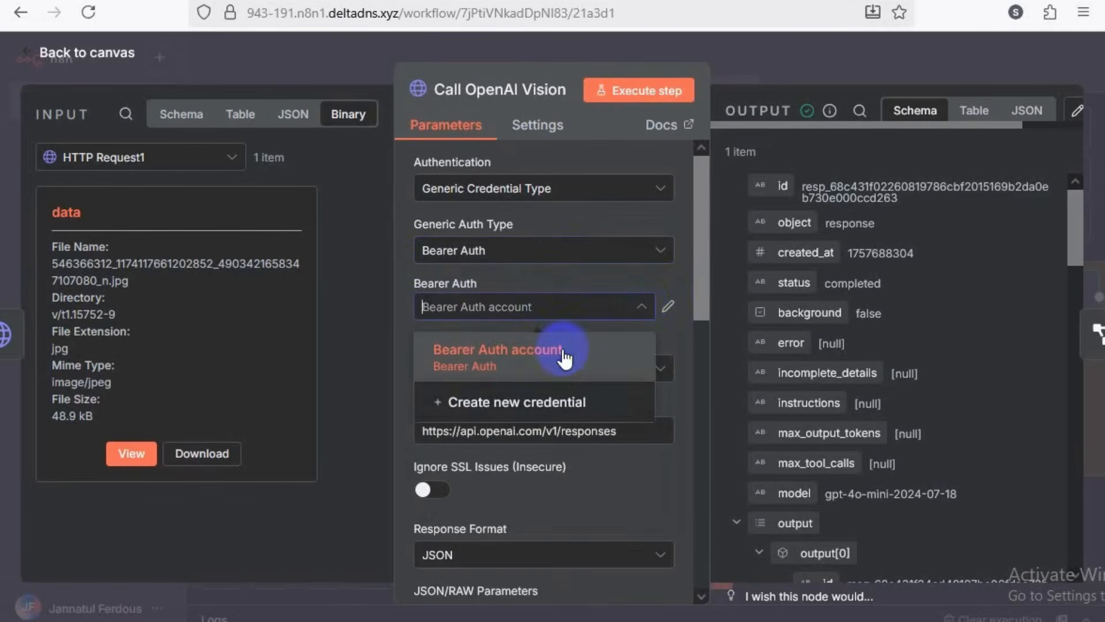
{"action": "left_click", "coordinate": [666, 306]}
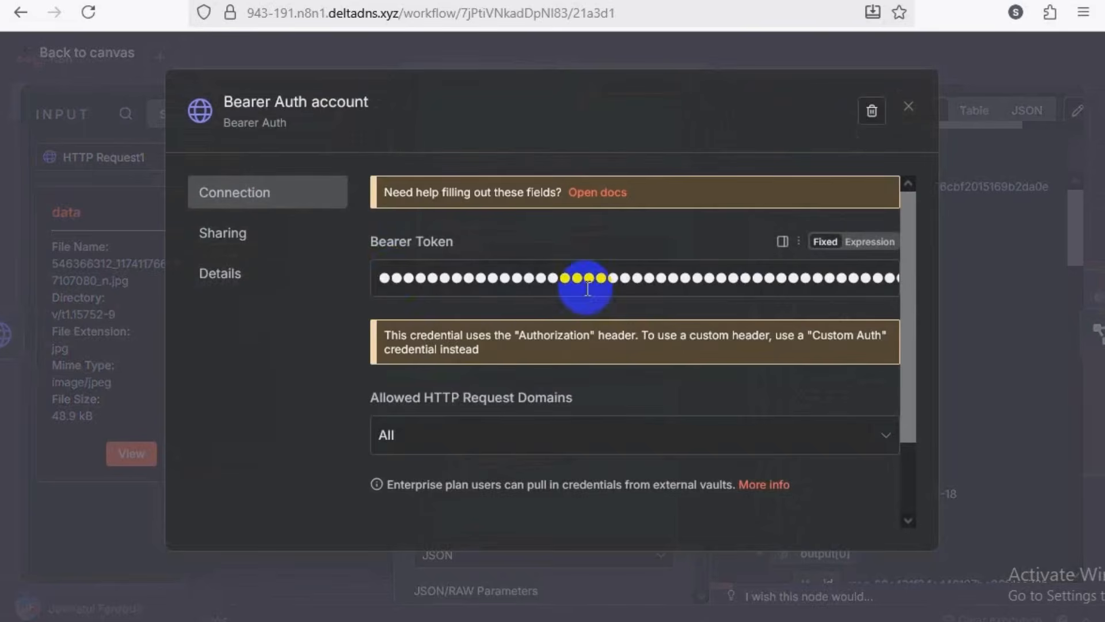
{"action": "left_click_drag", "start_coordinate": [395, 277], "coordinate": [621, 277]}
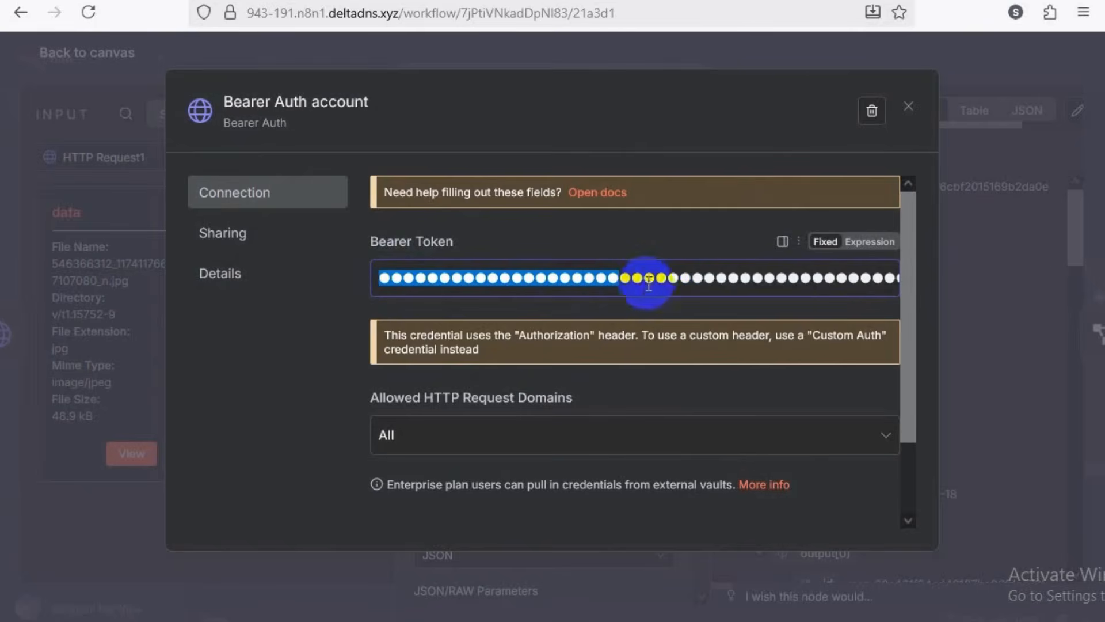
{"action": "left_click", "coordinate": [911, 108]}
{"action": "scroll", "coordinate": [558, 314], "scroll_direction": "down", "scroll_amount": 2}
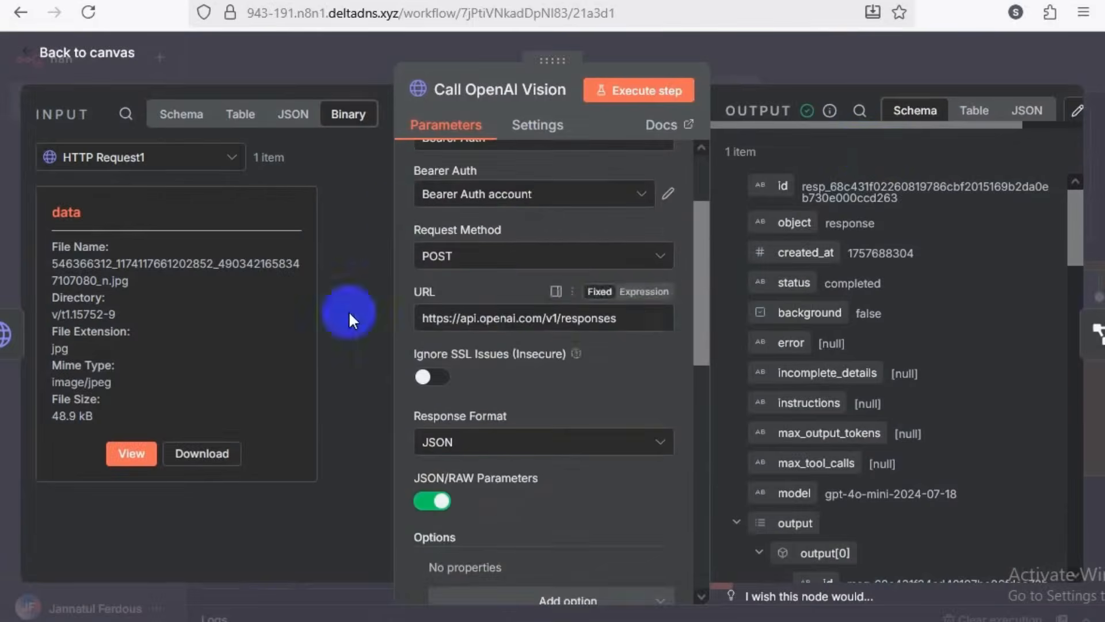
{"action": "left_click", "coordinate": [518, 258]}
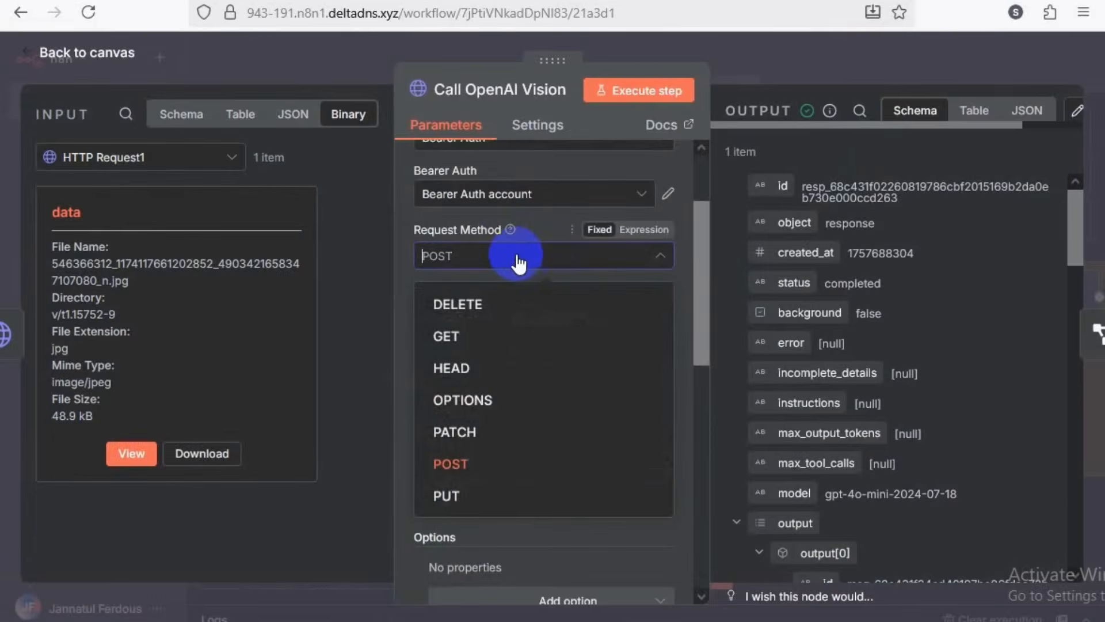
{"action": "left_click", "coordinate": [470, 472]}
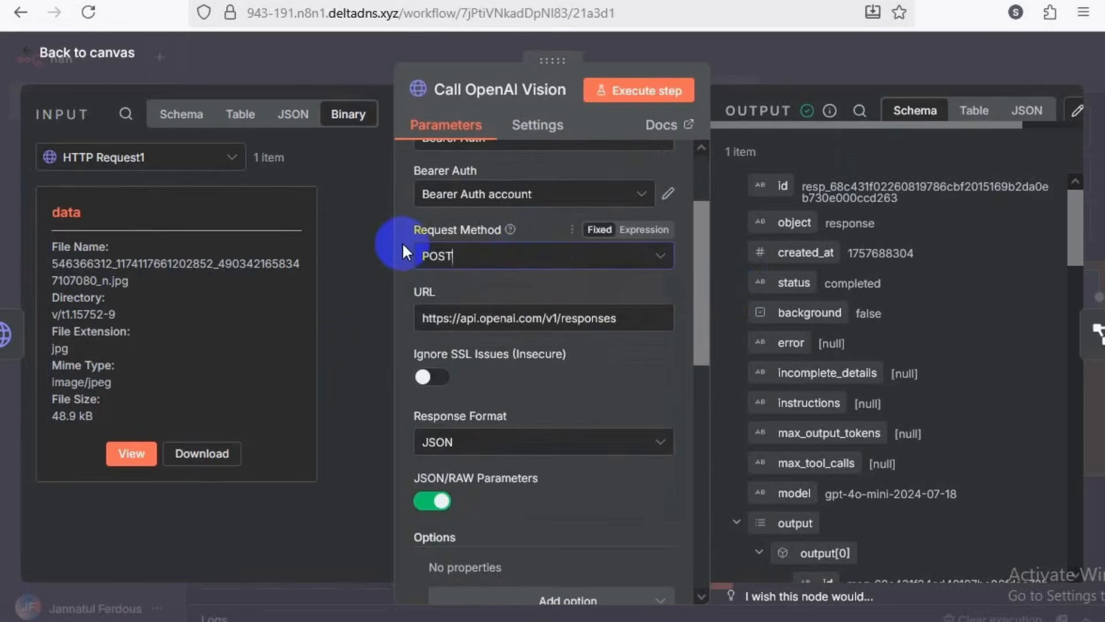
{"action": "left_click_drag", "start_coordinate": [621, 319], "coordinate": [421, 318]}
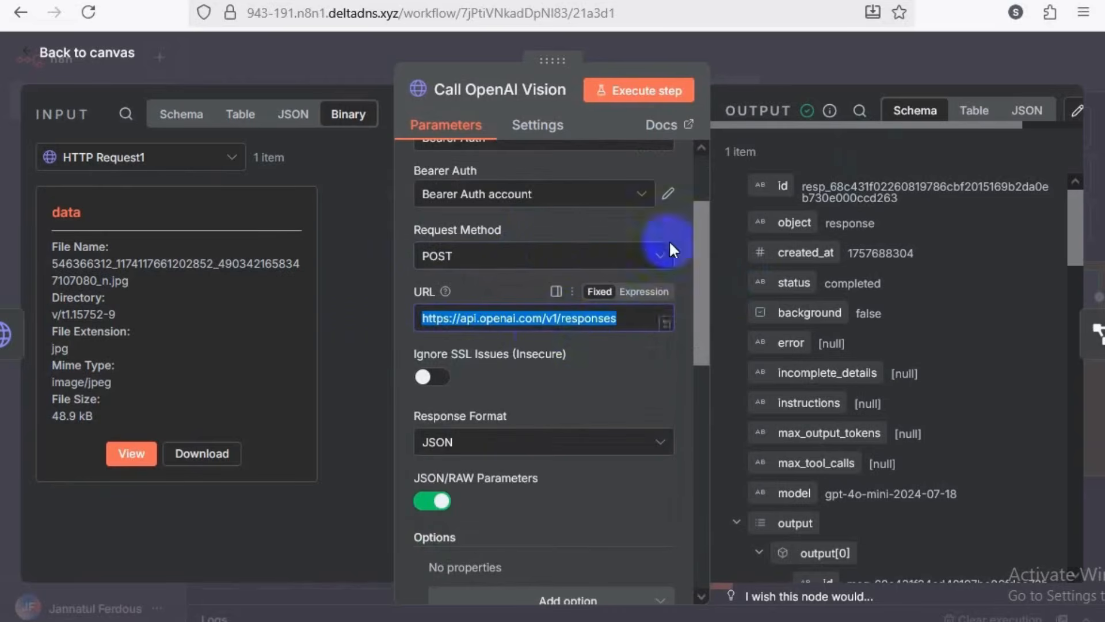
- Open the Call OpenAI Vision node's Body Parameters expression in the expanded editor
{"action": "scroll", "coordinate": [462, 385], "scroll_direction": "down", "scroll_amount": 4}
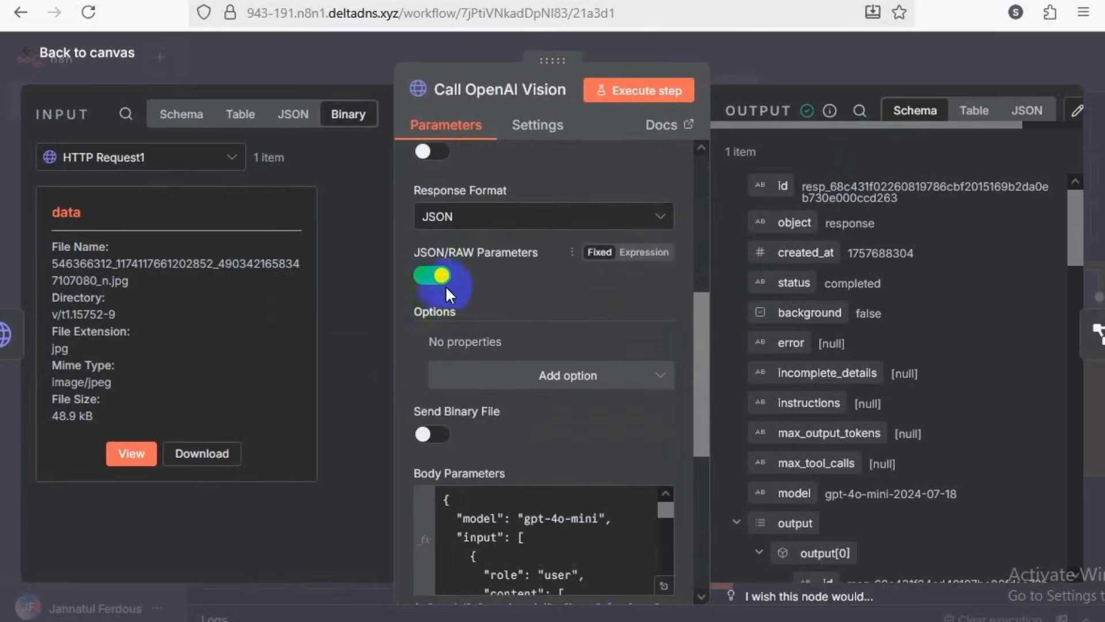
{"action": "scroll", "coordinate": [537, 278], "scroll_direction": "down", "scroll_amount": 2}
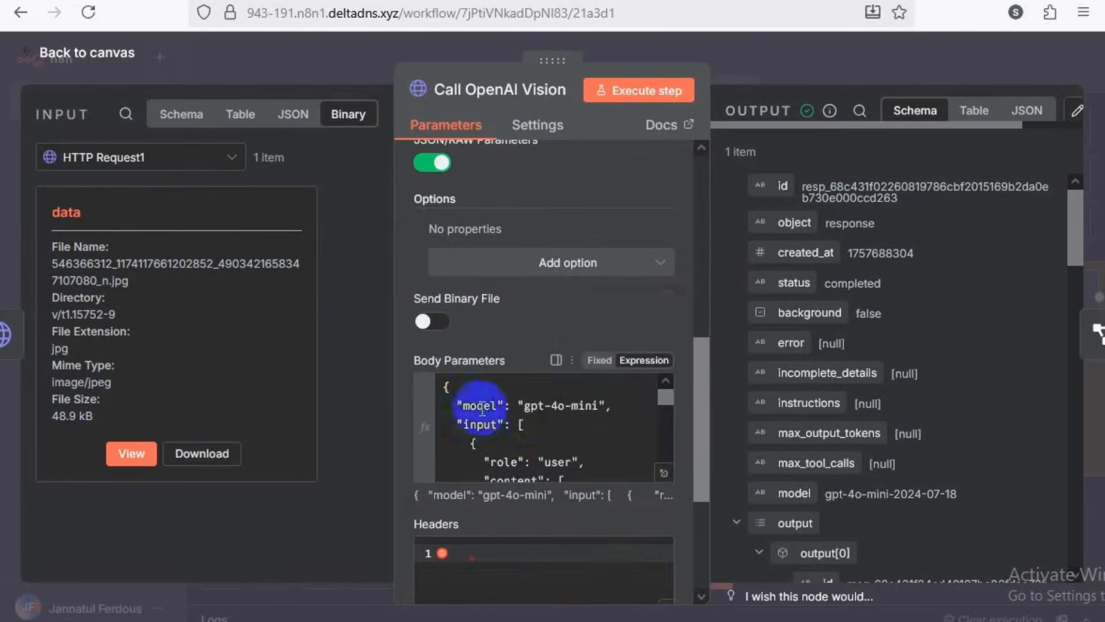
{"action": "left_click", "coordinate": [568, 439]}
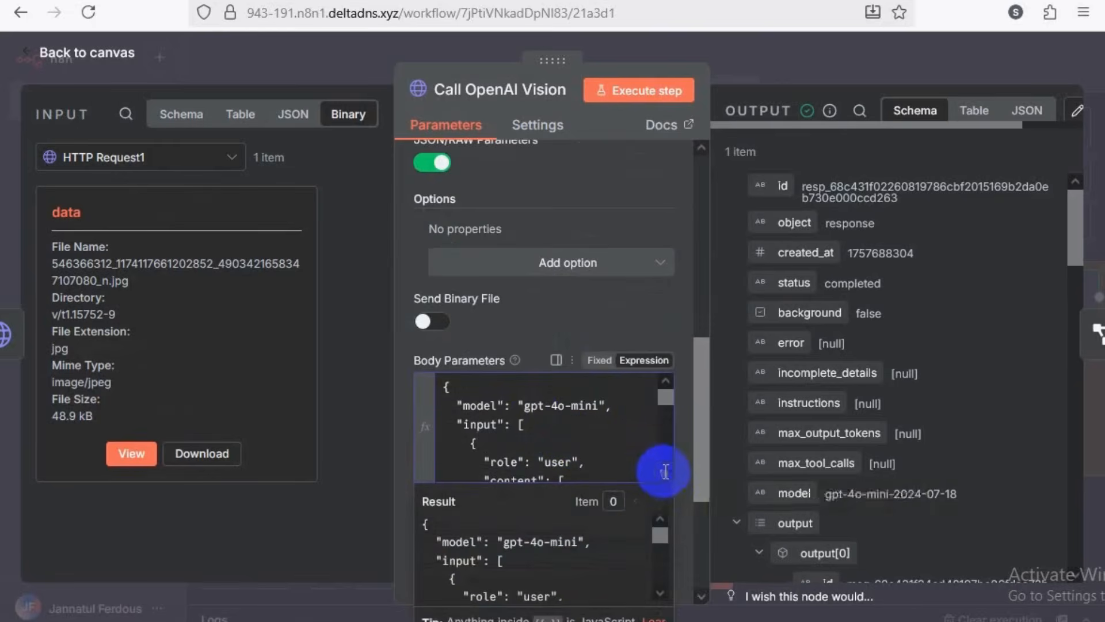
{"action": "left_click", "coordinate": [664, 474]}
{"action": "scroll", "coordinate": [613, 266], "scroll_direction": "down", "scroll_amount": 3}
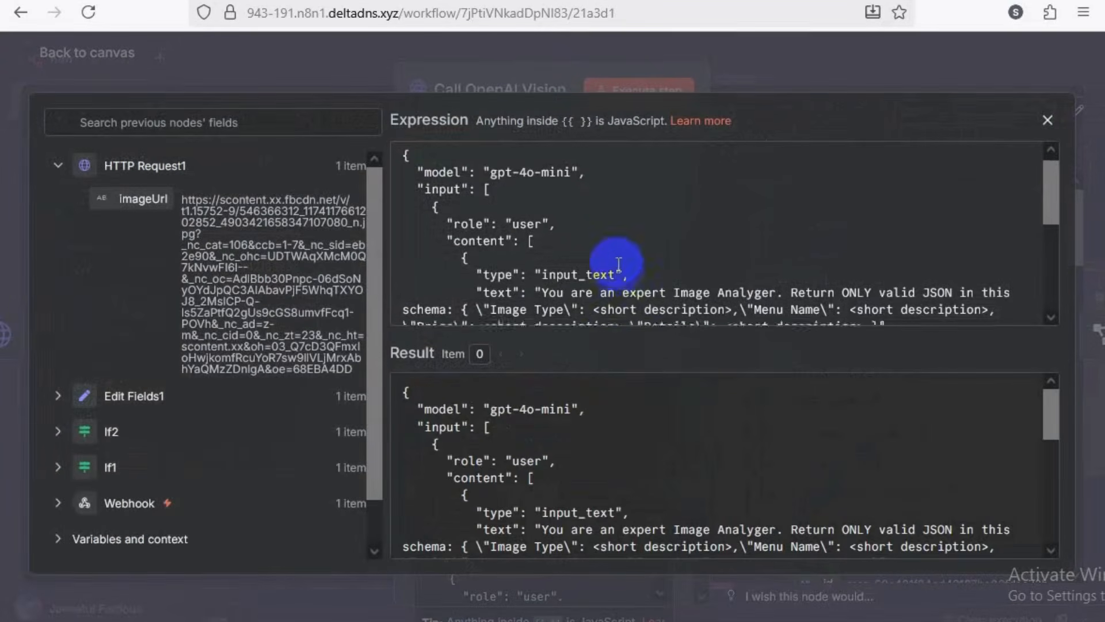
{"action": "scroll", "coordinate": [617, 265], "scroll_direction": "up", "scroll_amount": 3}
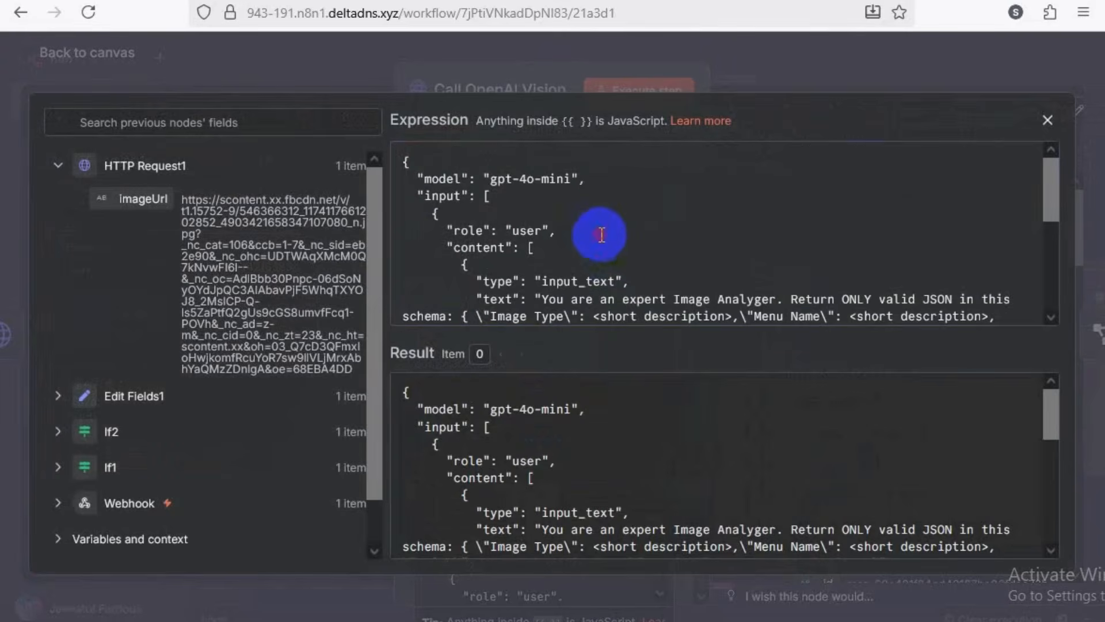
- Highlight the model, role, content and input_text type entries in the body expression
{"action": "left_click", "coordinate": [607, 236]}
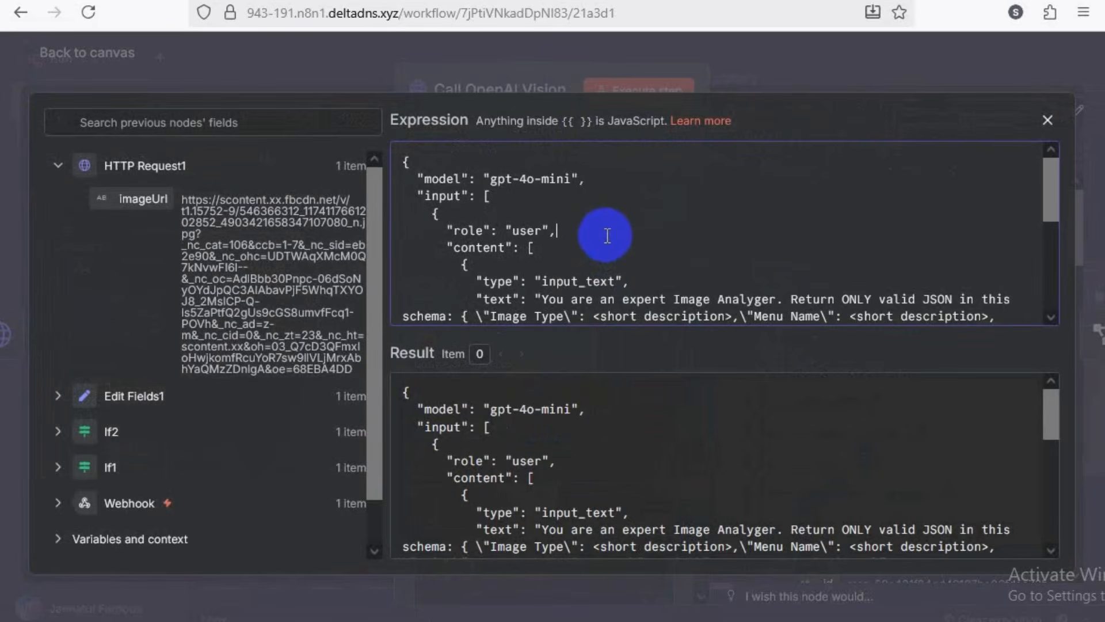
{"action": "left_click_drag", "start_coordinate": [418, 171], "coordinate": [591, 226]}
{"action": "left_click", "coordinate": [578, 246]}
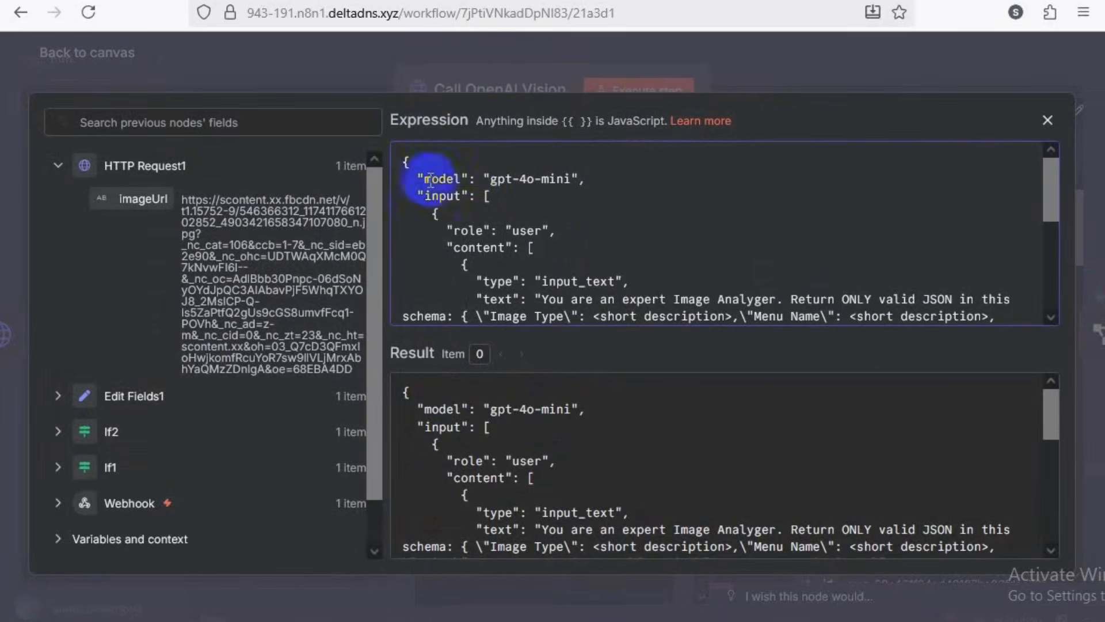
{"action": "left_click_drag", "start_coordinate": [416, 176], "coordinate": [598, 185]}
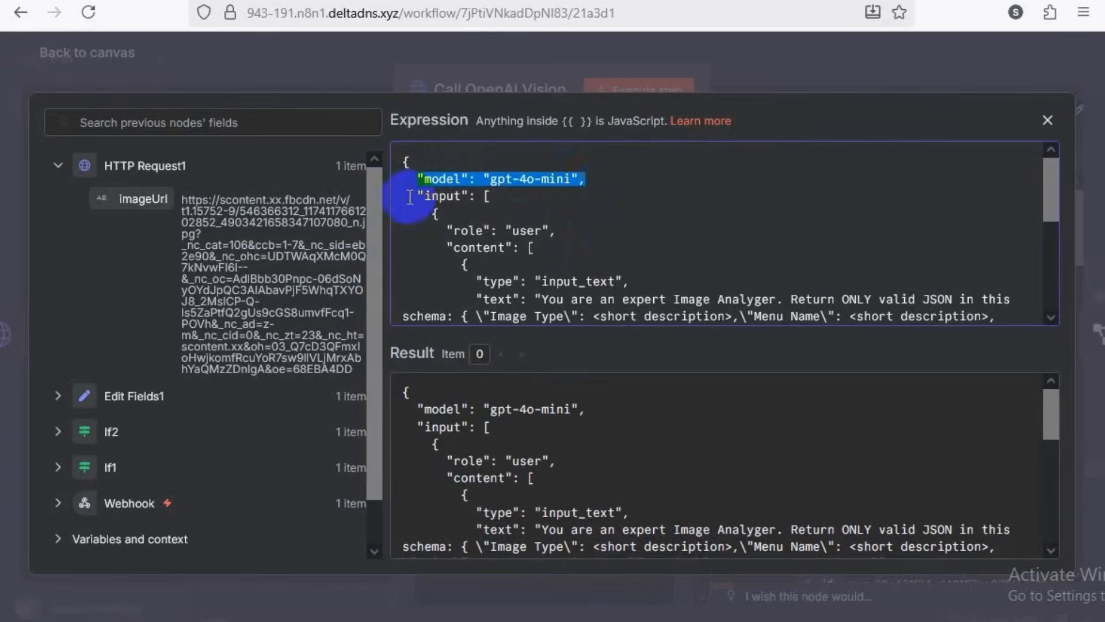
{"action": "left_click_drag", "start_coordinate": [416, 198], "coordinate": [583, 227]}
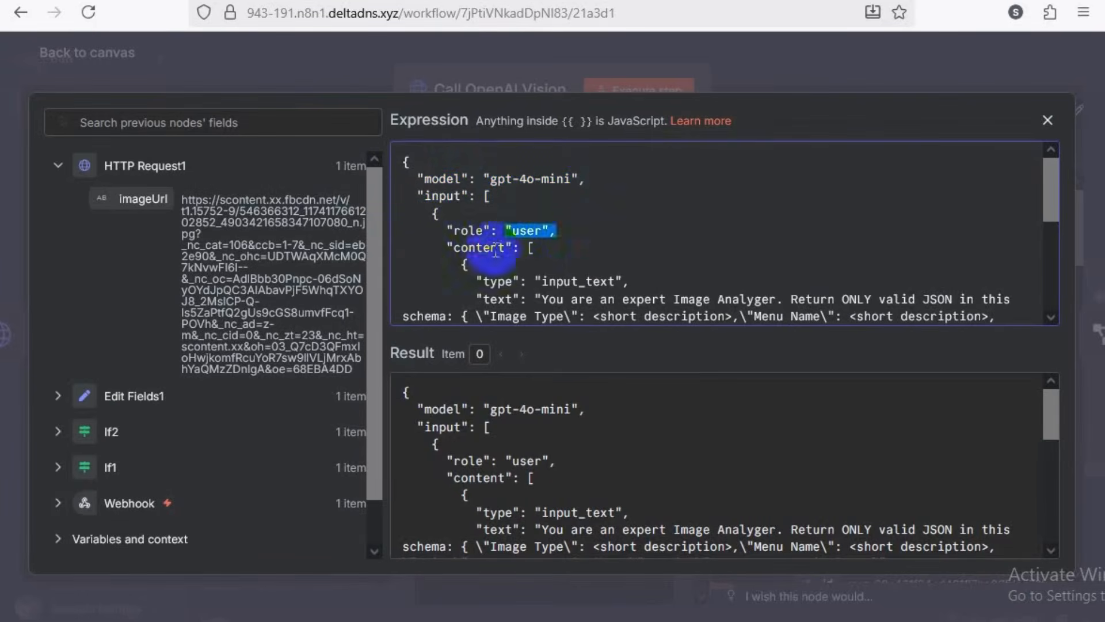
{"action": "left_click_drag", "start_coordinate": [461, 247], "coordinate": [531, 247]}
{"action": "scroll", "coordinate": [527, 230], "scroll_direction": "down", "scroll_amount": 2}
{"action": "left_click_drag", "start_coordinate": [556, 197], "coordinate": [541, 199]}
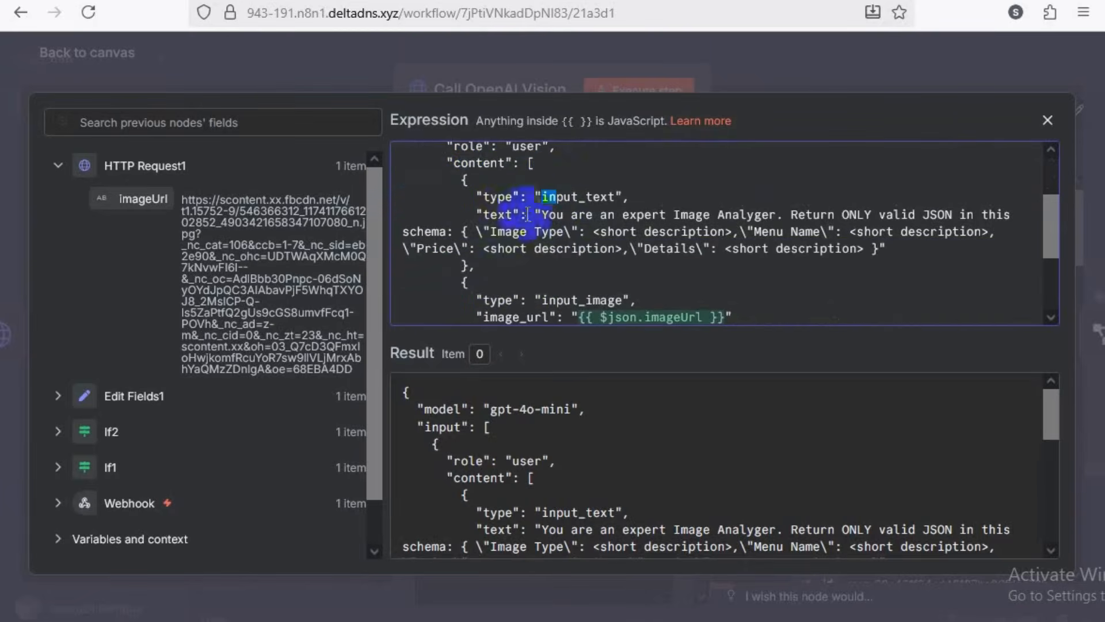
- Highlight the Image Type, Menu Name, Price and Details fields with their short descriptions in the prompt's JSON schema
{"action": "left_click", "coordinate": [491, 217]}
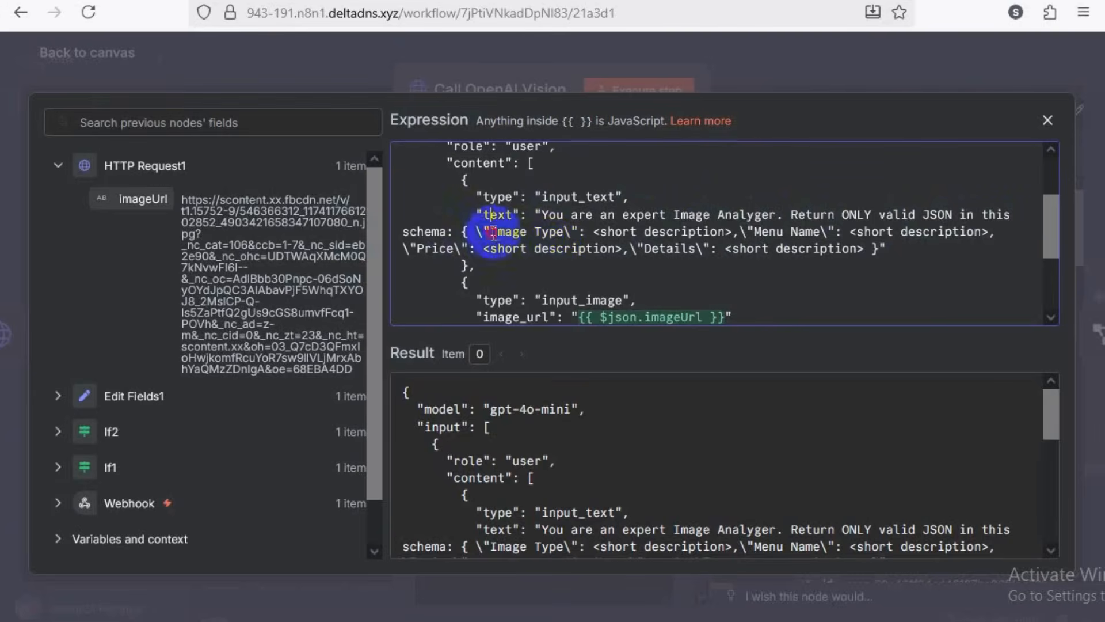
{"action": "left_click_drag", "start_coordinate": [493, 232], "coordinate": [794, 234]}
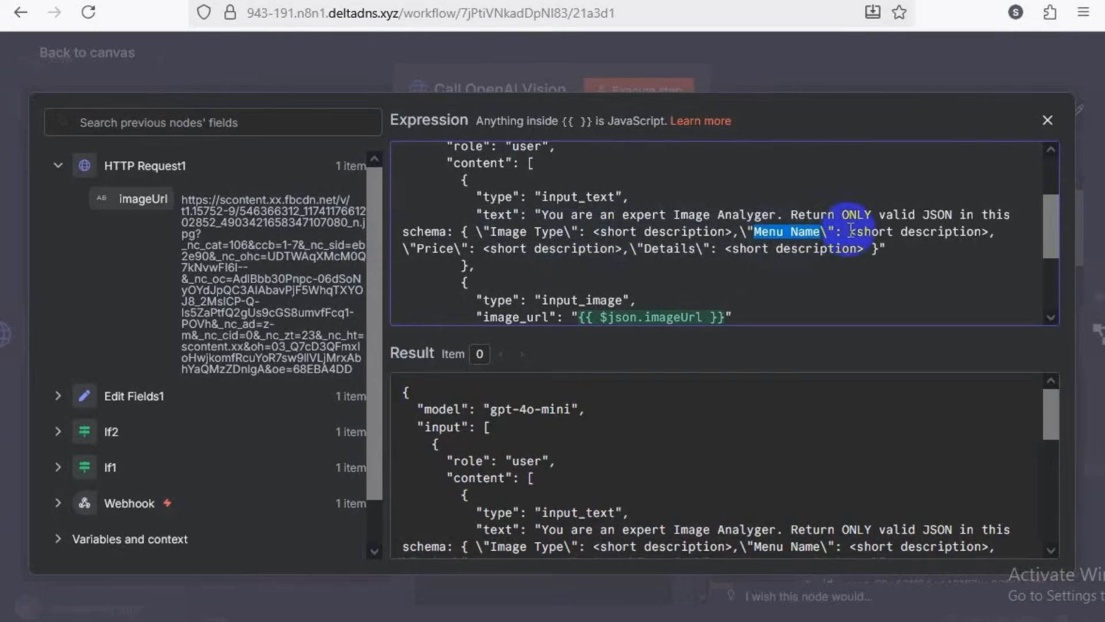
{"action": "left_click_drag", "start_coordinate": [850, 232], "coordinate": [981, 232]}
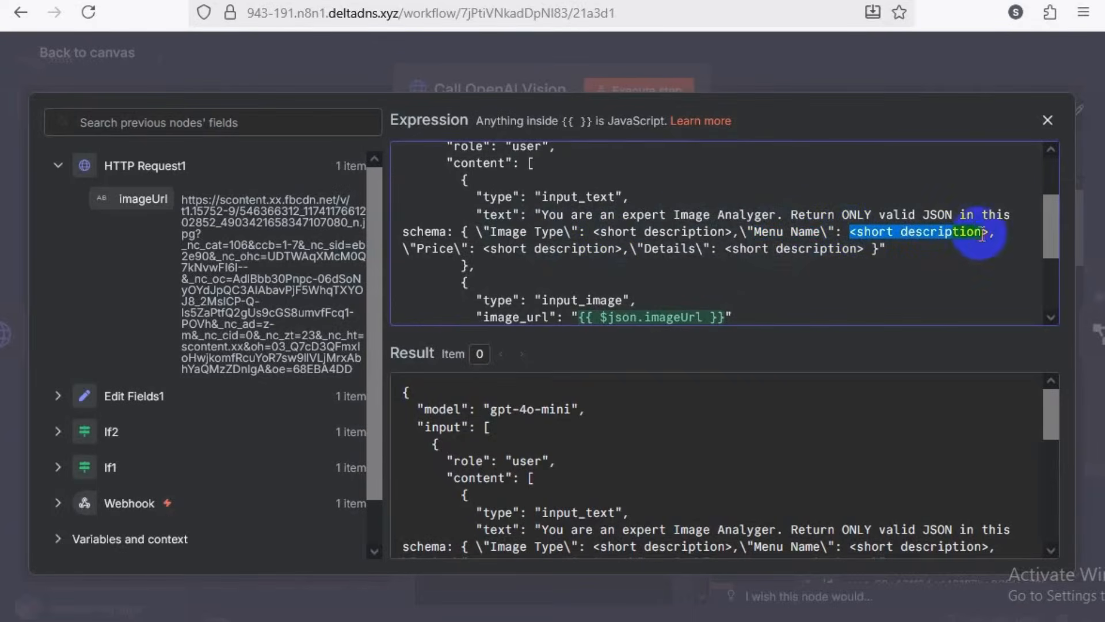
{"action": "left_click_drag", "start_coordinate": [416, 246], "coordinate": [600, 249]}
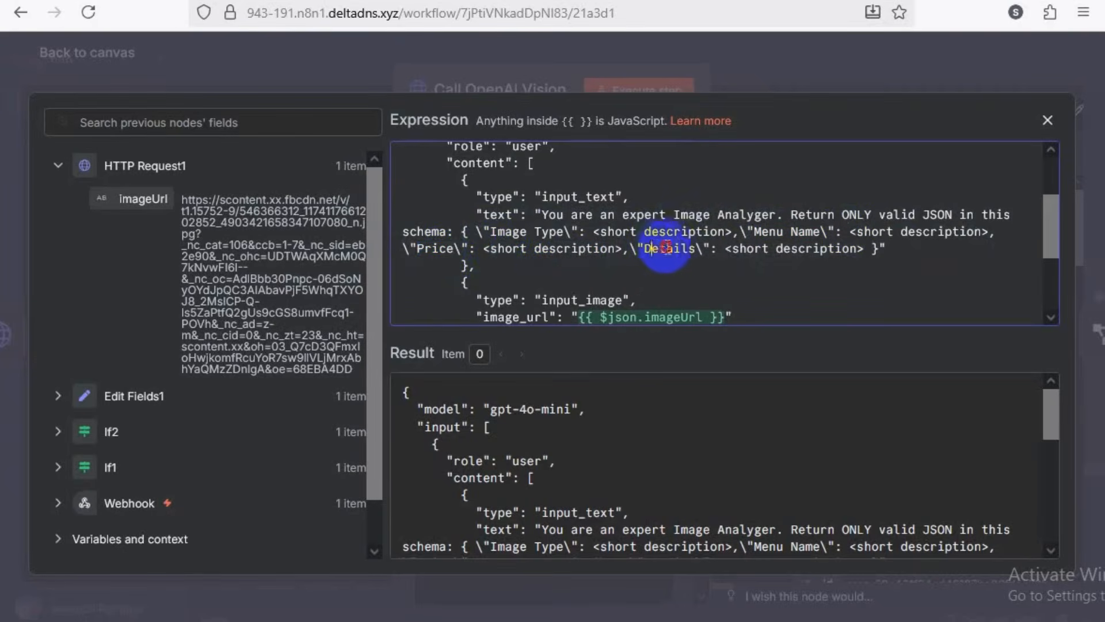
{"action": "left_click", "coordinate": [731, 250]}
{"action": "left_click_drag", "start_coordinate": [774, 255], "coordinate": [850, 256]}
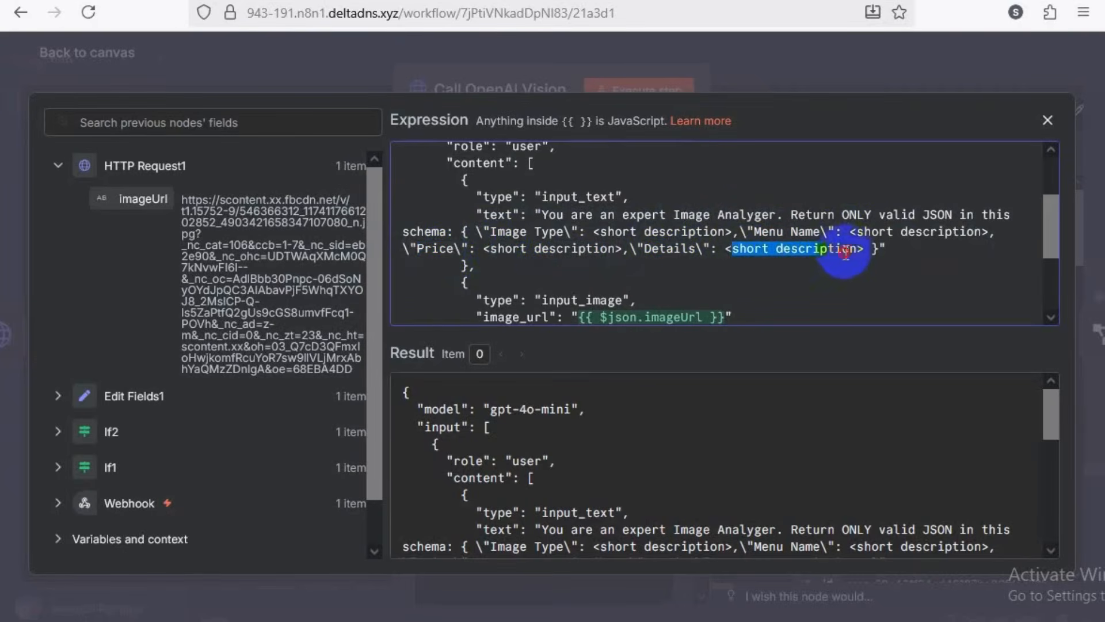
- Highlight the input_image type in the second content block of the body expression
{"action": "scroll", "coordinate": [471, 212], "scroll_direction": "down", "scroll_amount": 3}
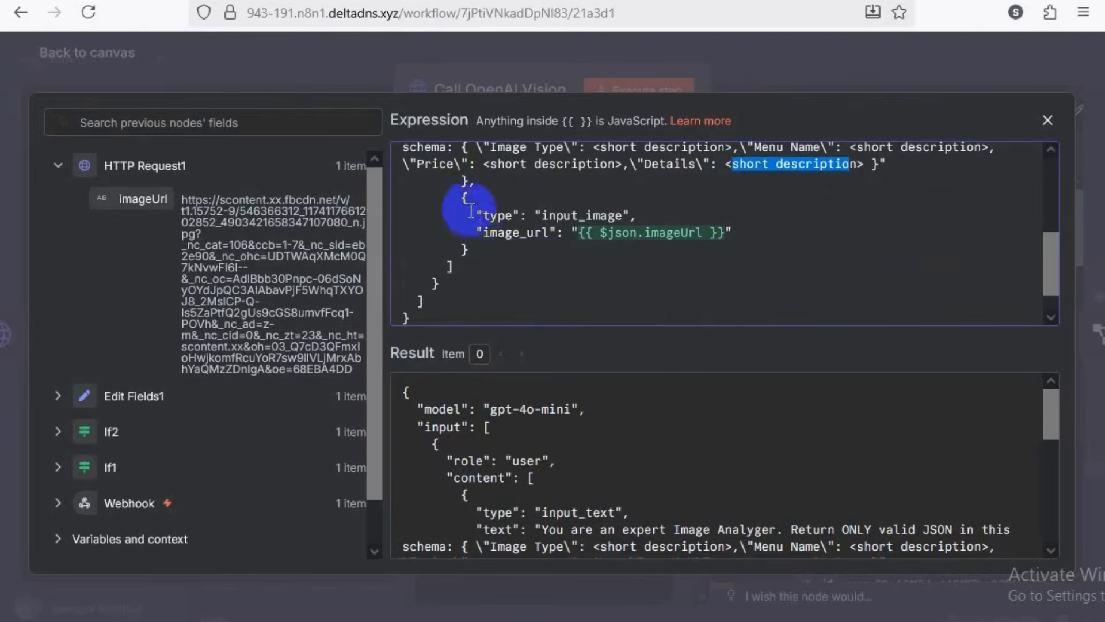
{"action": "left_click", "coordinate": [489, 217]}
{"action": "left_click", "coordinate": [556, 215]}
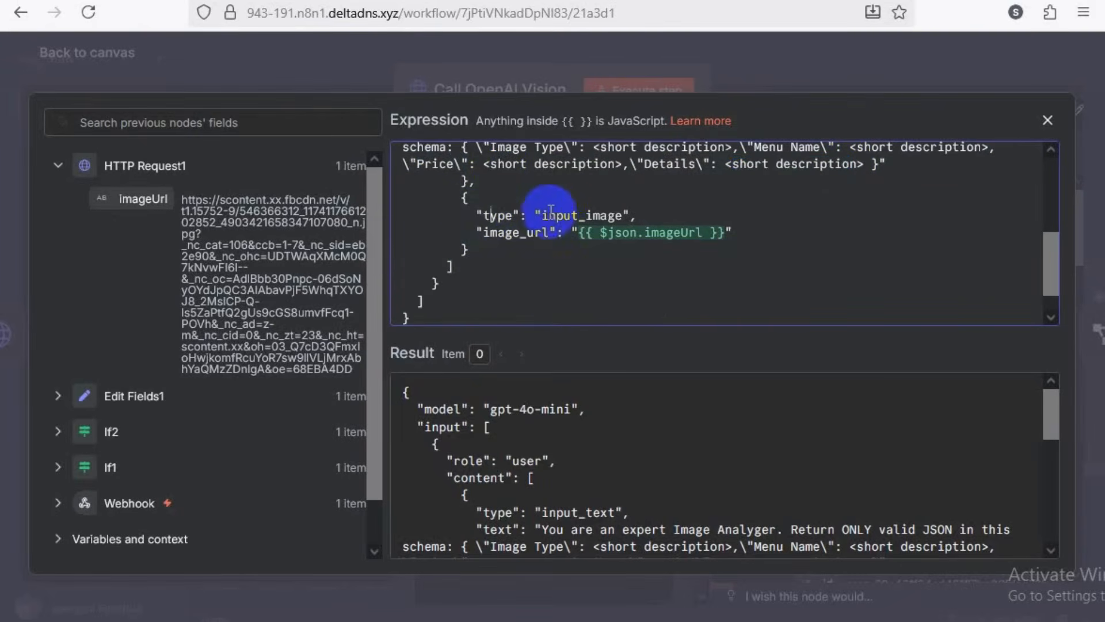
{"action": "left_click_drag", "start_coordinate": [549, 215], "coordinate": [606, 217]}
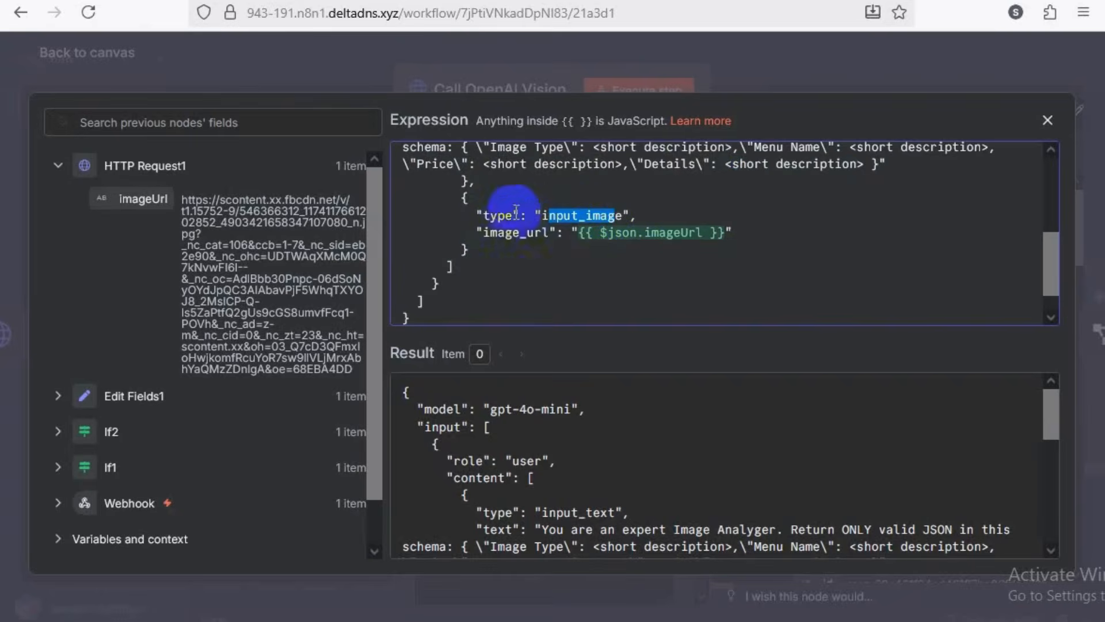
- Clear the image_url value and reinsert the imageUrl field from HTTP Request1 as {{ $json.imageUrl }}
{"action": "left_click_drag", "start_coordinate": [488, 233], "coordinate": [717, 233]}
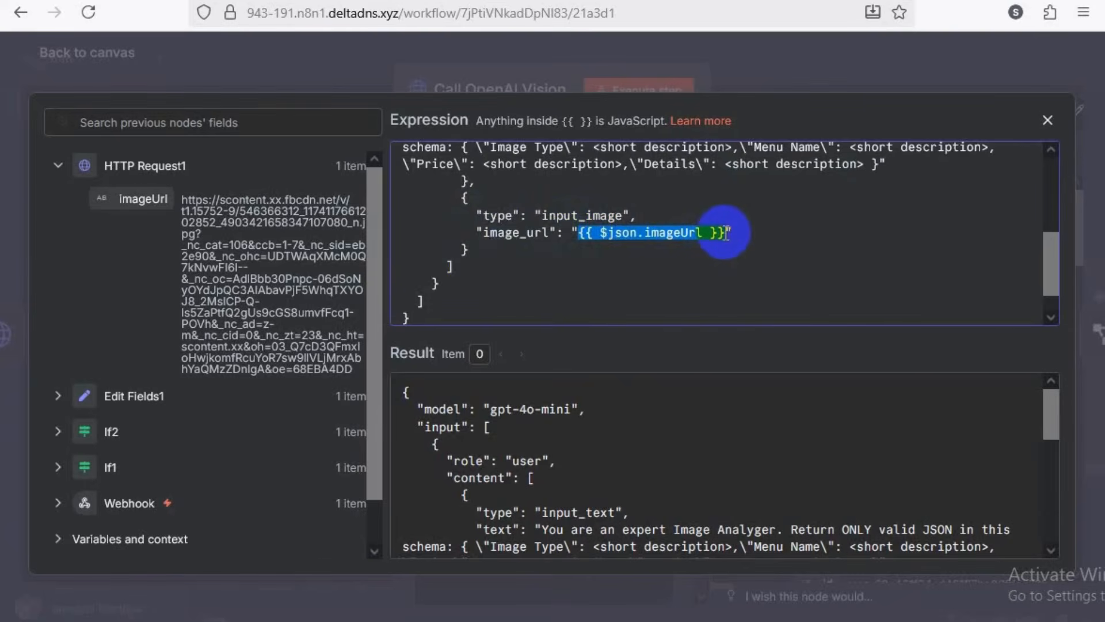
{"action": "key", "text": "BackSpace"}
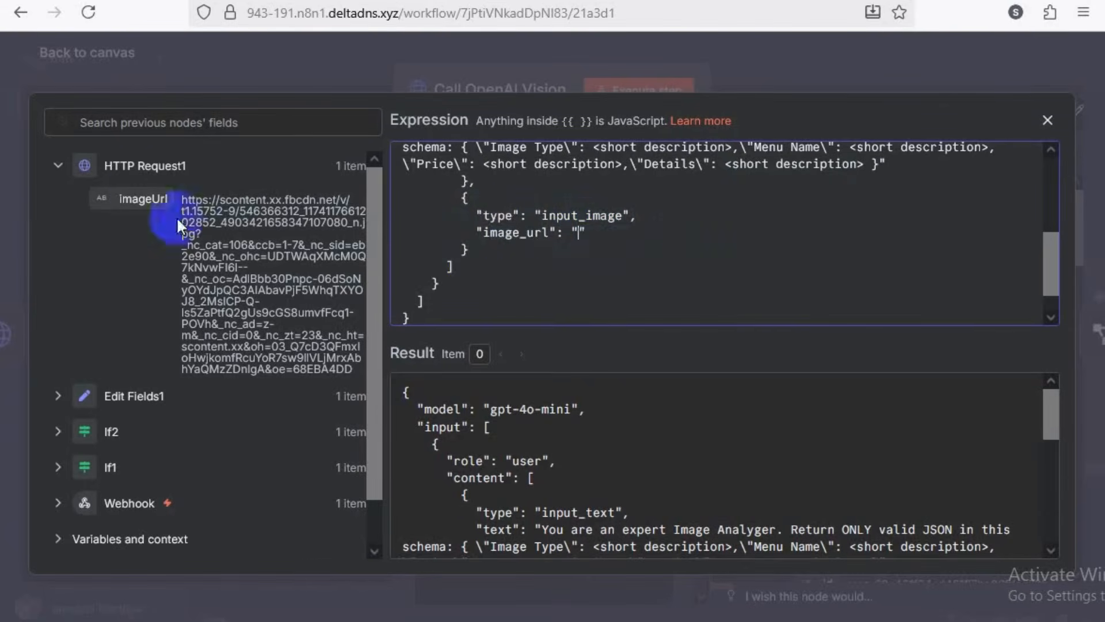
{"action": "left_click_drag", "start_coordinate": [133, 202], "coordinate": [610, 246]}
{"action": "left_click", "coordinate": [610, 247]}
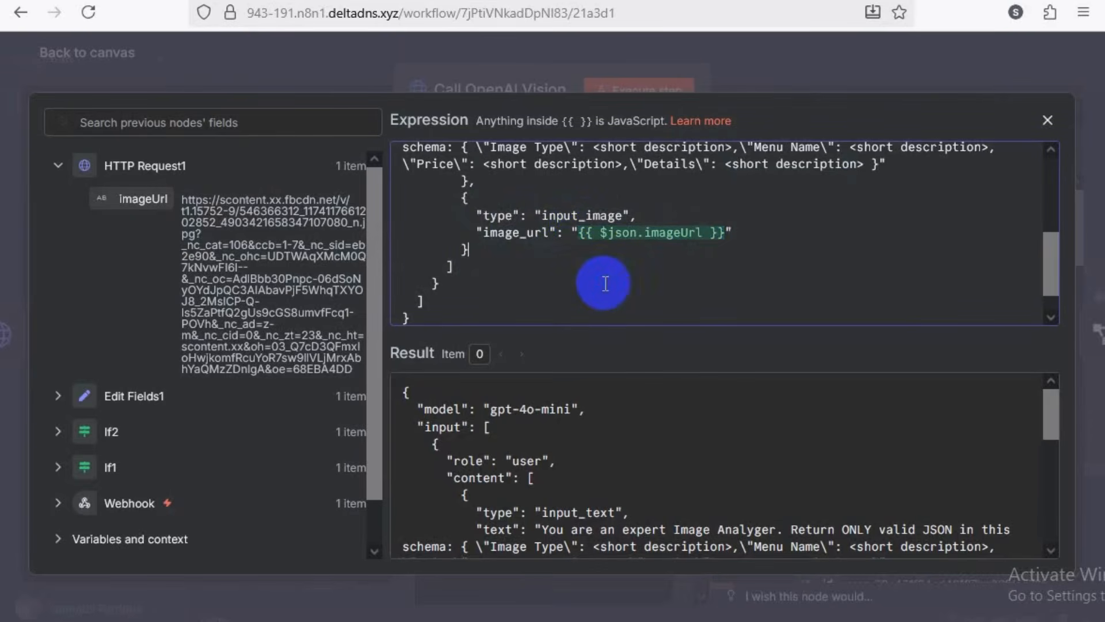
- Review the whole body expression, close the expanded editor and look over the node's Headers, Query Parameters and authentication settings
{"action": "scroll", "coordinate": [605, 281], "scroll_direction": "up", "scroll_amount": 5}
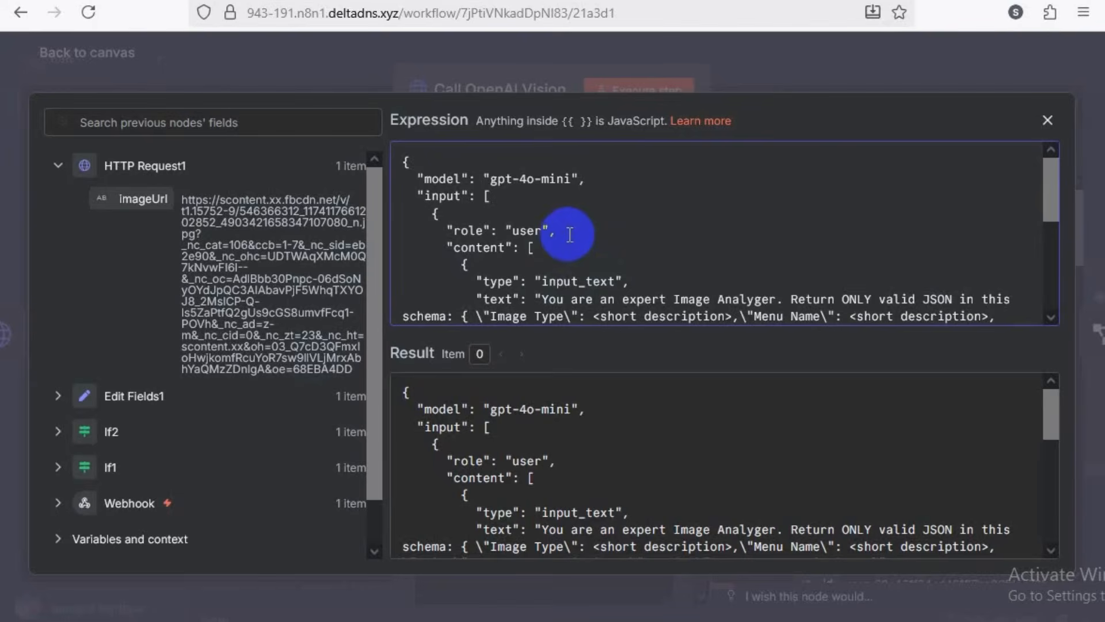
{"action": "scroll", "coordinate": [640, 250], "scroll_direction": "down", "scroll_amount": 3}
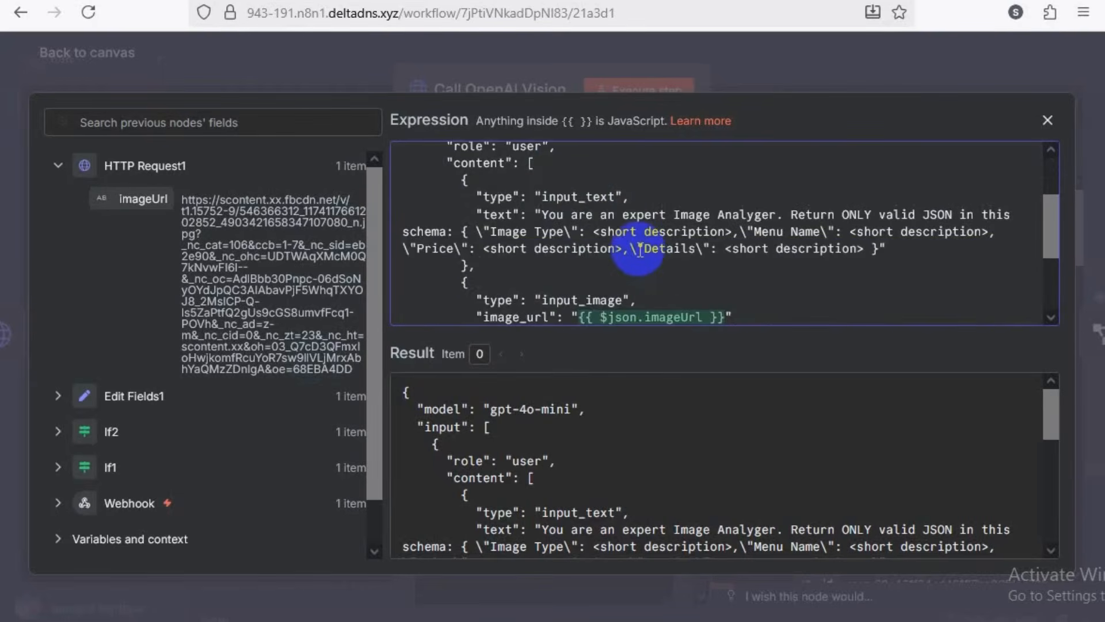
{"action": "scroll", "coordinate": [640, 248], "scroll_direction": "down", "scroll_amount": 2}
{"action": "scroll", "coordinate": [638, 247], "scroll_direction": "up", "scroll_amount": 5}
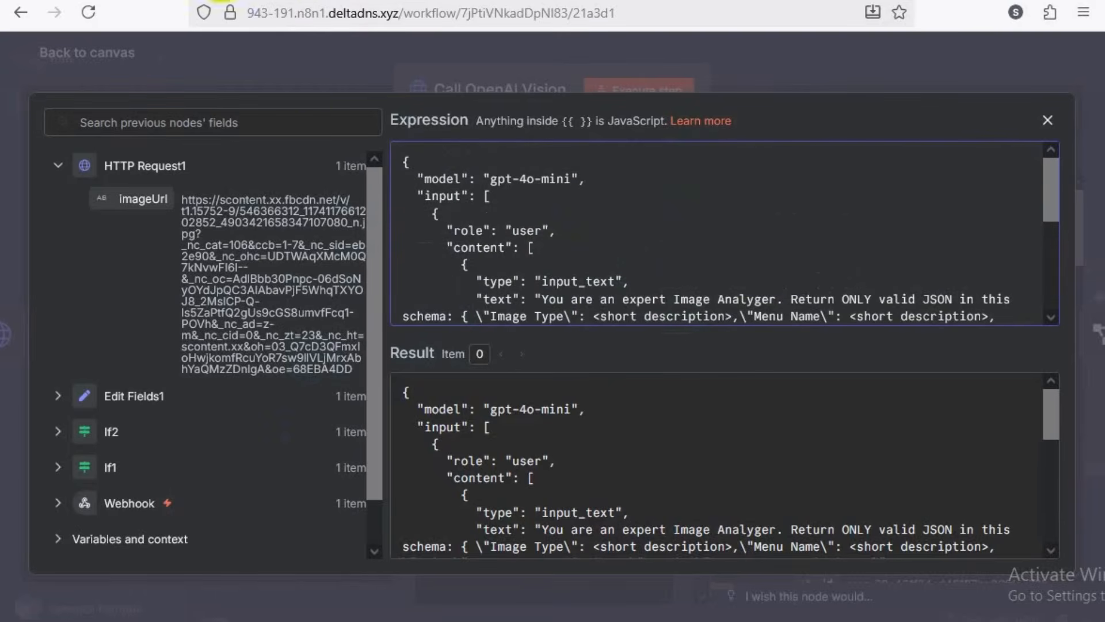
{"action": "left_click", "coordinate": [348, 73]}
{"action": "scroll", "coordinate": [458, 265], "scroll_direction": "down", "scroll_amount": 4}
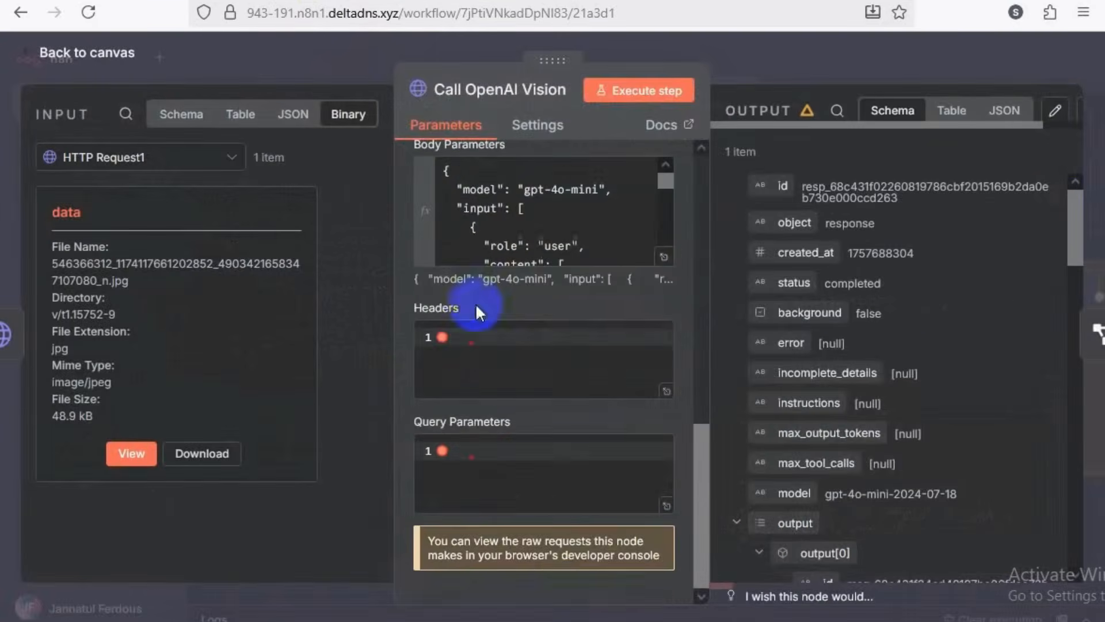
{"action": "scroll", "coordinate": [489, 334], "scroll_direction": "up", "scroll_amount": 1}
{"action": "scroll", "coordinate": [492, 340], "scroll_direction": "up", "scroll_amount": 10}
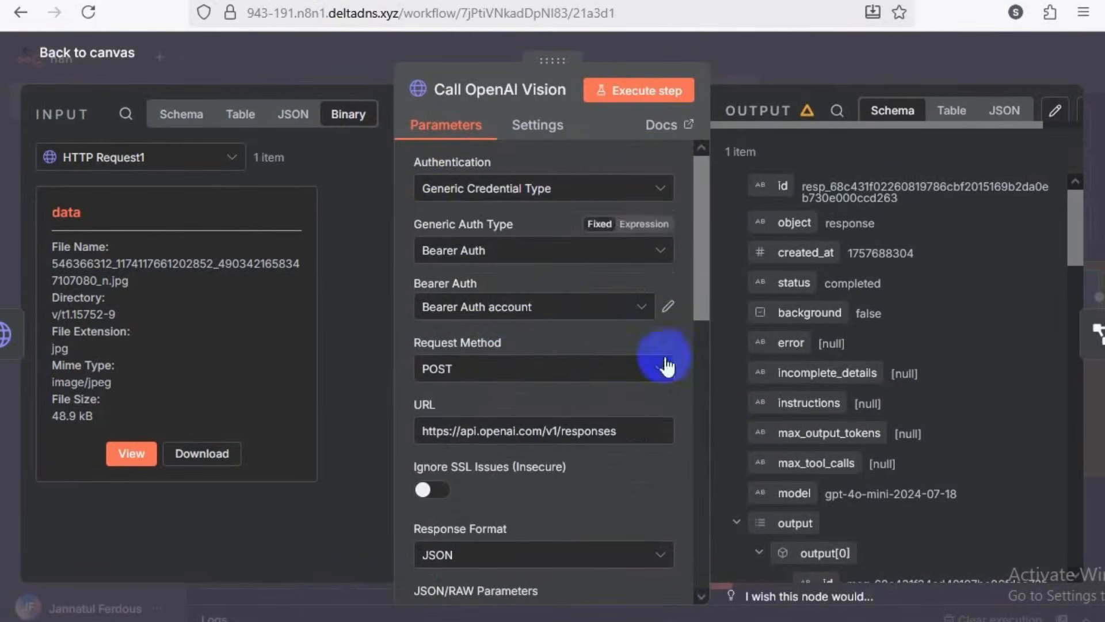
- Examine the text field under content[0] in the Call OpenAI Vision output and return to the workflow canvas
{"action": "scroll", "coordinate": [917, 416], "scroll_direction": "down", "scroll_amount": 4}
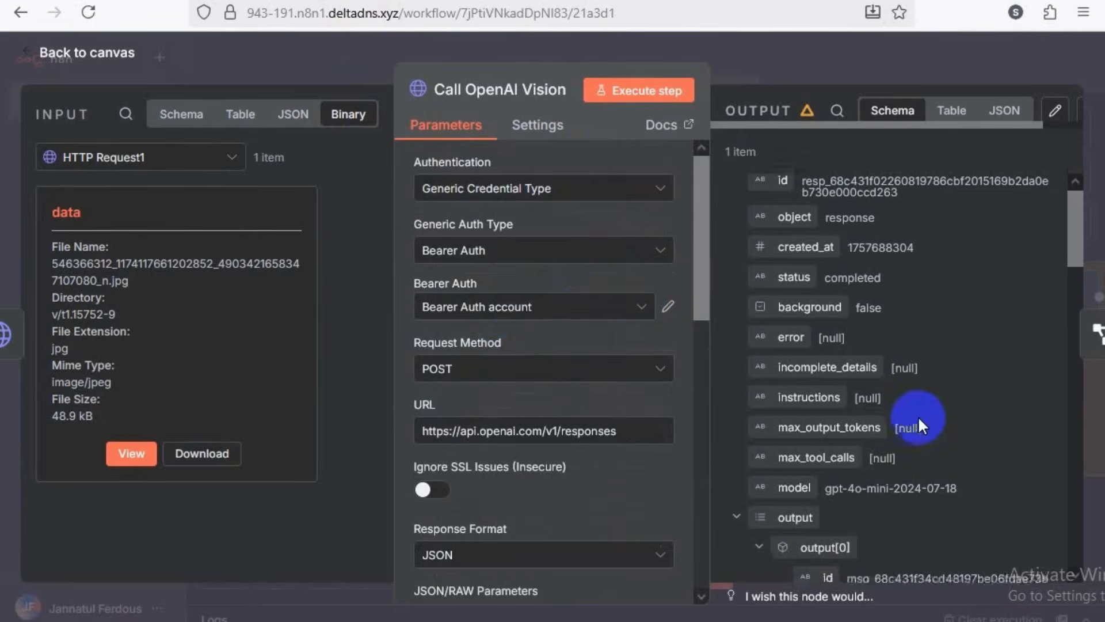
{"action": "scroll", "coordinate": [917, 416], "scroll_direction": "down", "scroll_amount": 4}
{"action": "scroll", "coordinate": [917, 416], "scroll_direction": "down", "scroll_amount": 4}
{"action": "scroll", "coordinate": [916, 415], "scroll_direction": "up", "scroll_amount": 4}
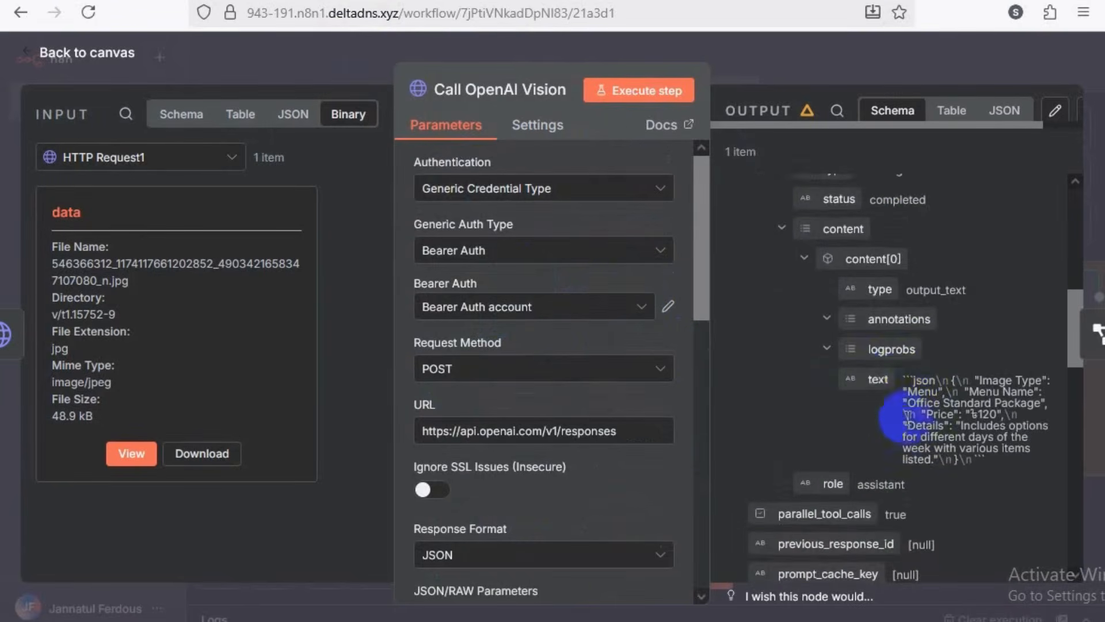
{"action": "left_click_drag", "start_coordinate": [833, 384], "coordinate": [977, 429]}
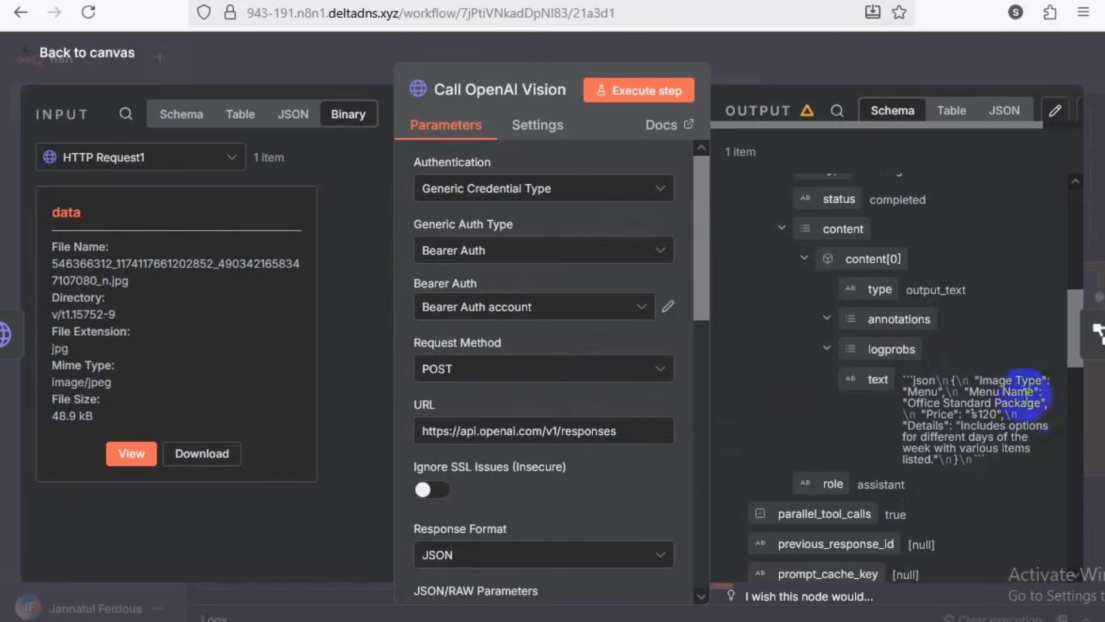
{"action": "left_click", "coordinate": [372, 71]}
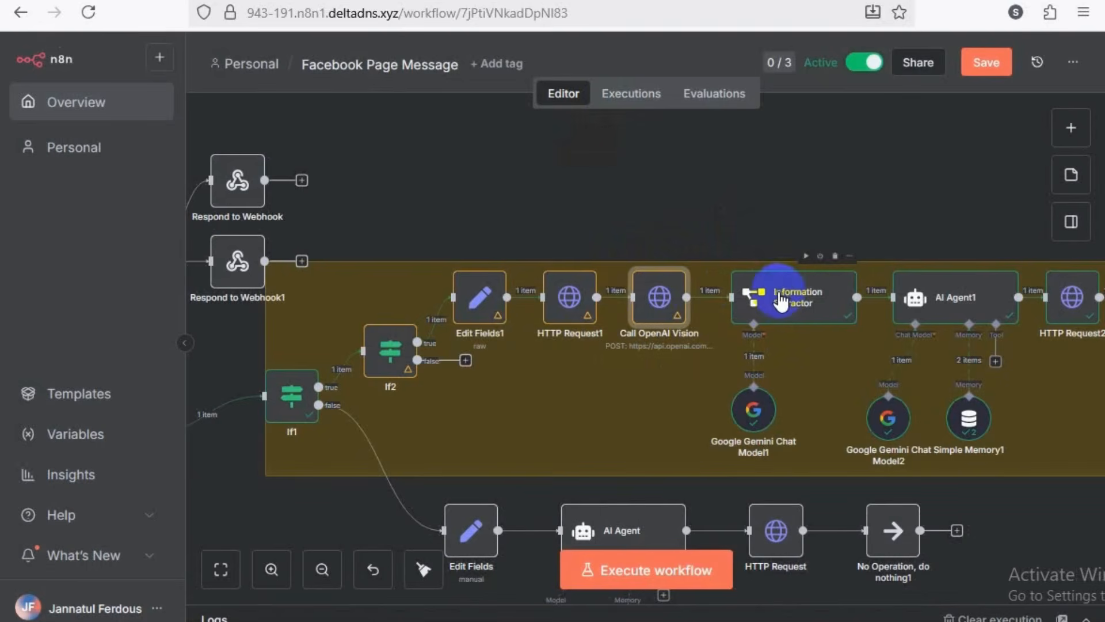
- Reopen Call OpenAI Vision, examine the text field under content[0] in its output and return to the canvas
{"action": "double_click", "coordinate": [664, 305]}
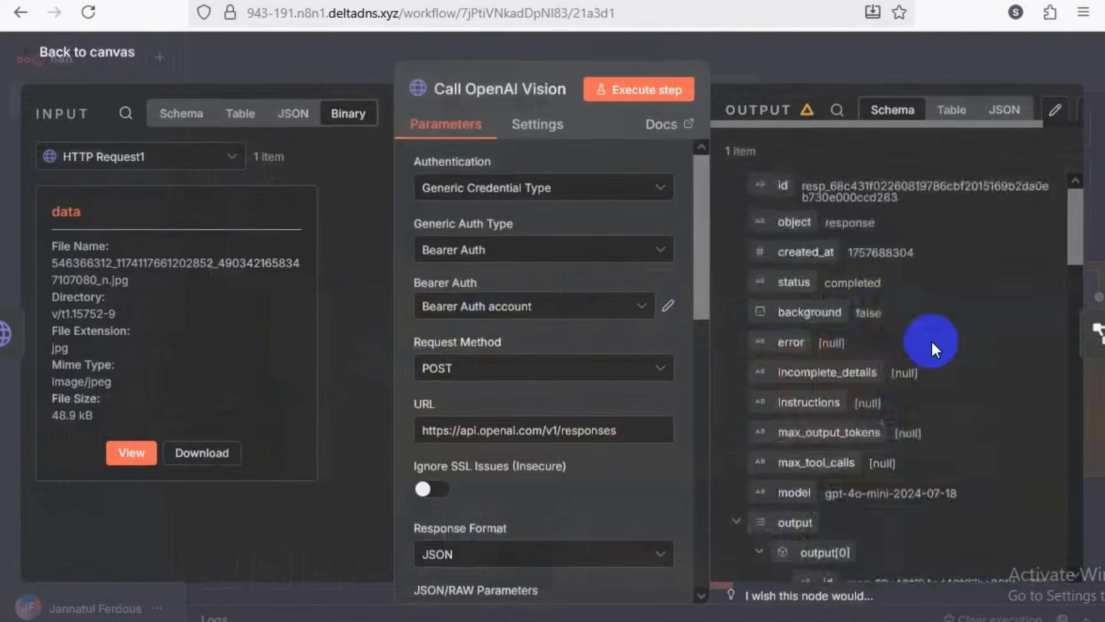
{"action": "scroll", "coordinate": [927, 347], "scroll_direction": "down", "scroll_amount": 5}
{"action": "scroll", "coordinate": [950, 472], "scroll_direction": "down", "scroll_amount": 2}
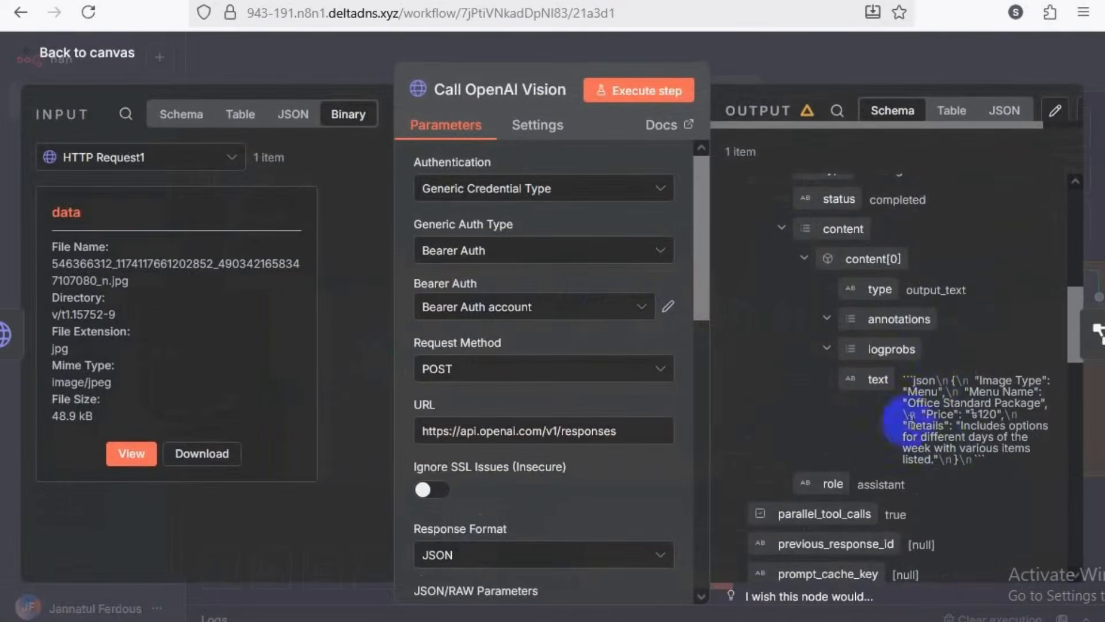
{"action": "left_click", "coordinate": [398, 67]}
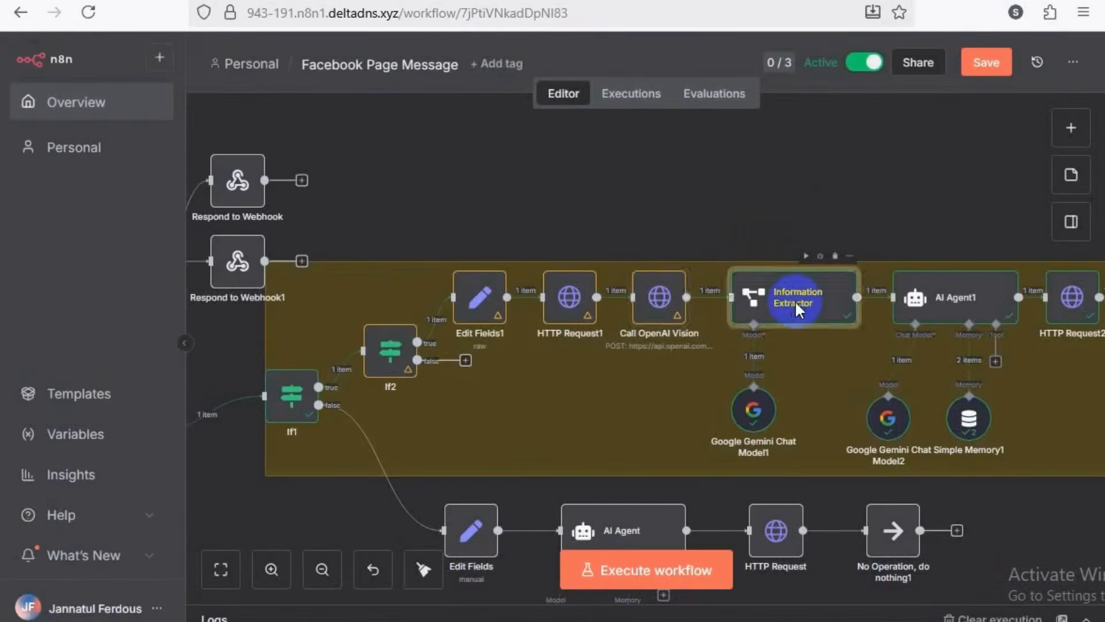
- Look over the Information Extractor node, return to the canvas and search the node library for "infor"
{"action": "double_click", "coordinate": [796, 308]}
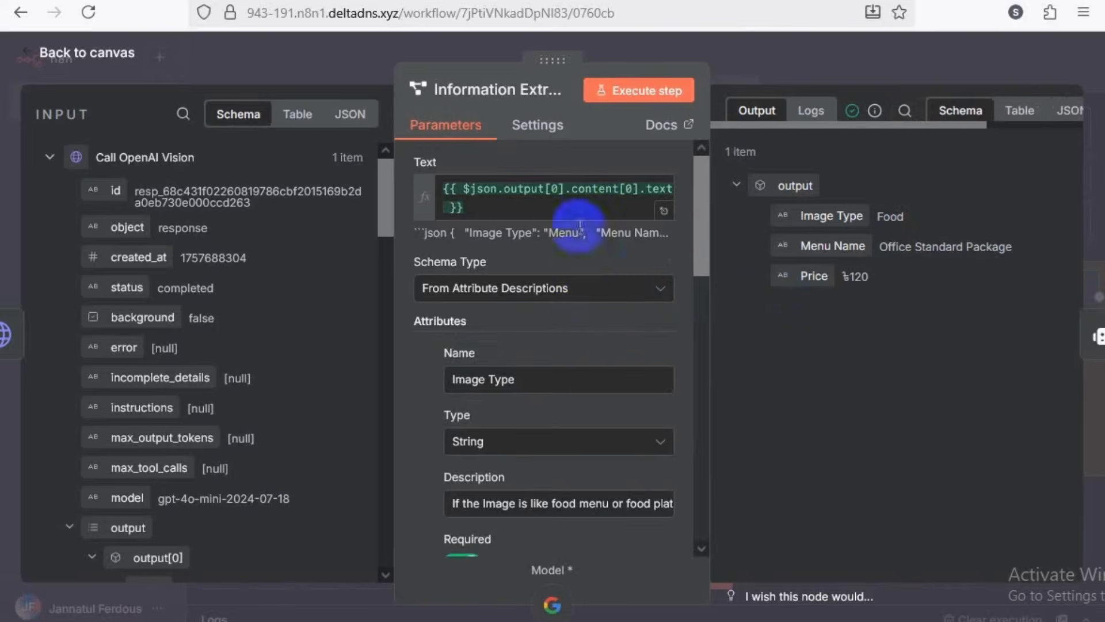
{"action": "left_click", "coordinate": [335, 61]}
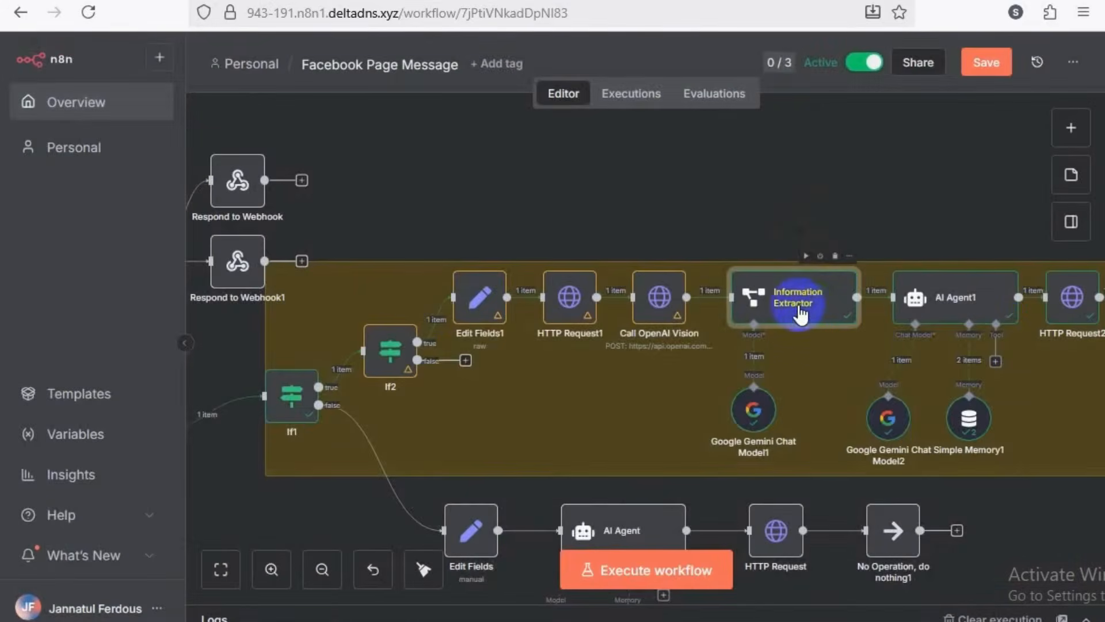
{"action": "left_click", "coordinate": [1073, 123]}
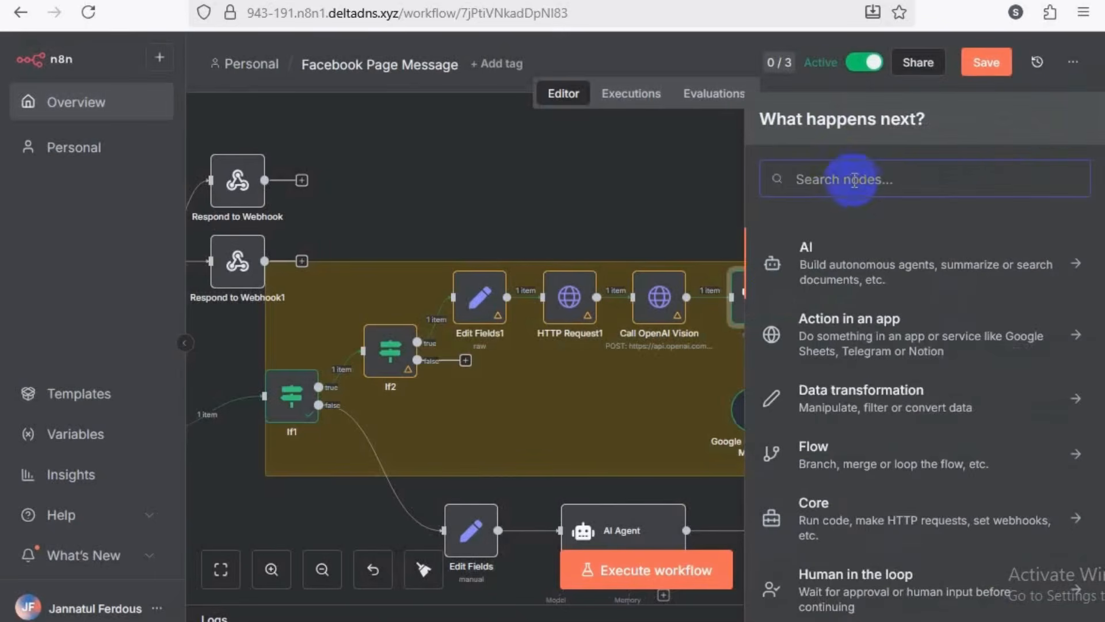
{"action": "type", "text": "infor"}
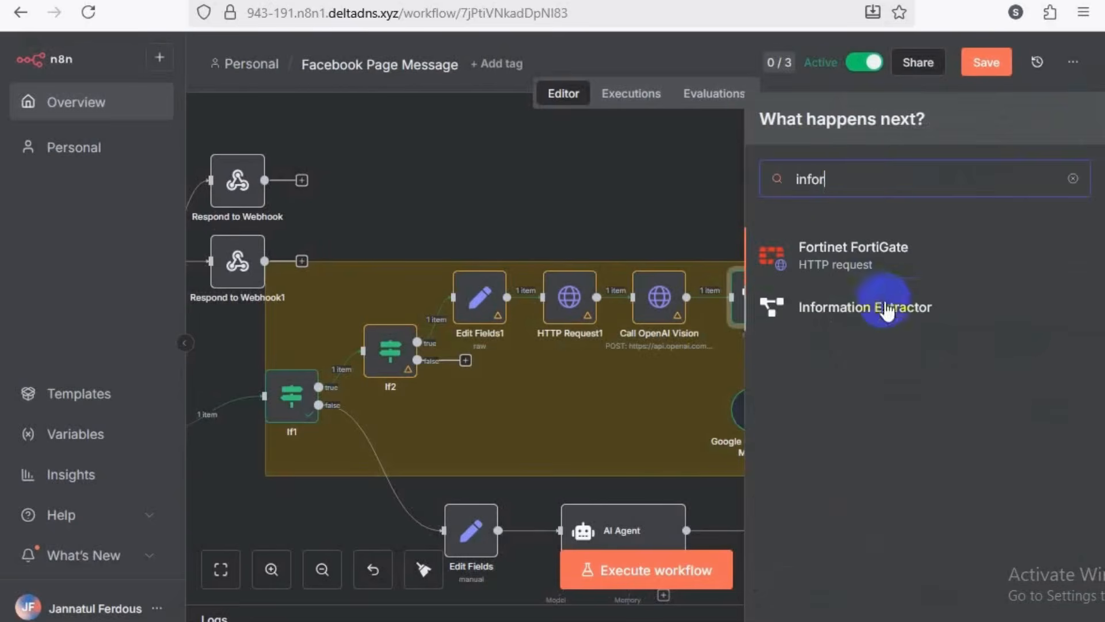
{"action": "left_click", "coordinate": [602, 179]}
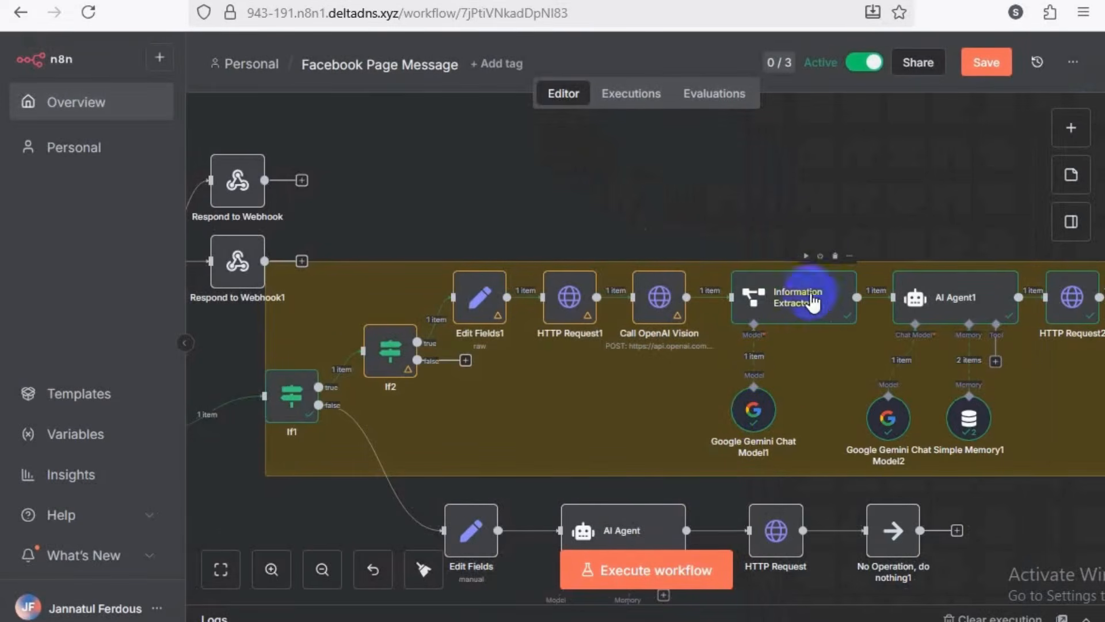
- Reopen Information Extractor, examine the text field in its input and select From Attribute Descriptions as the Schema Type
{"action": "left_click", "coordinate": [796, 304]}
{"action": "double_click", "coordinate": [796, 304]}
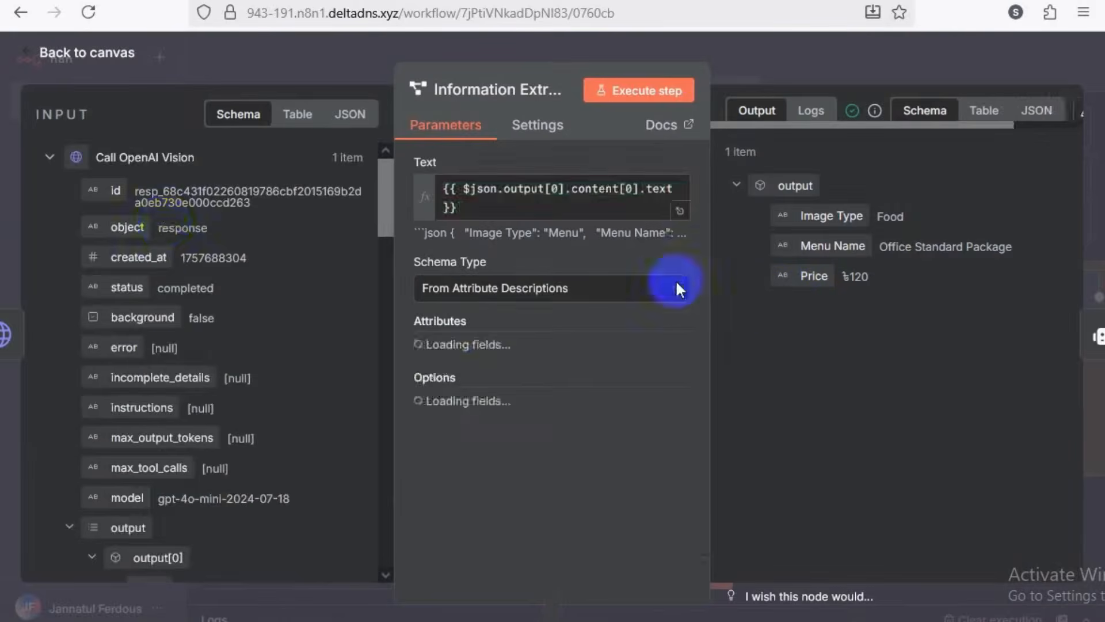
{"action": "scroll", "coordinate": [199, 351], "scroll_direction": "down", "scroll_amount": 5}
{"action": "scroll", "coordinate": [199, 350], "scroll_direction": "down", "scroll_amount": 2}
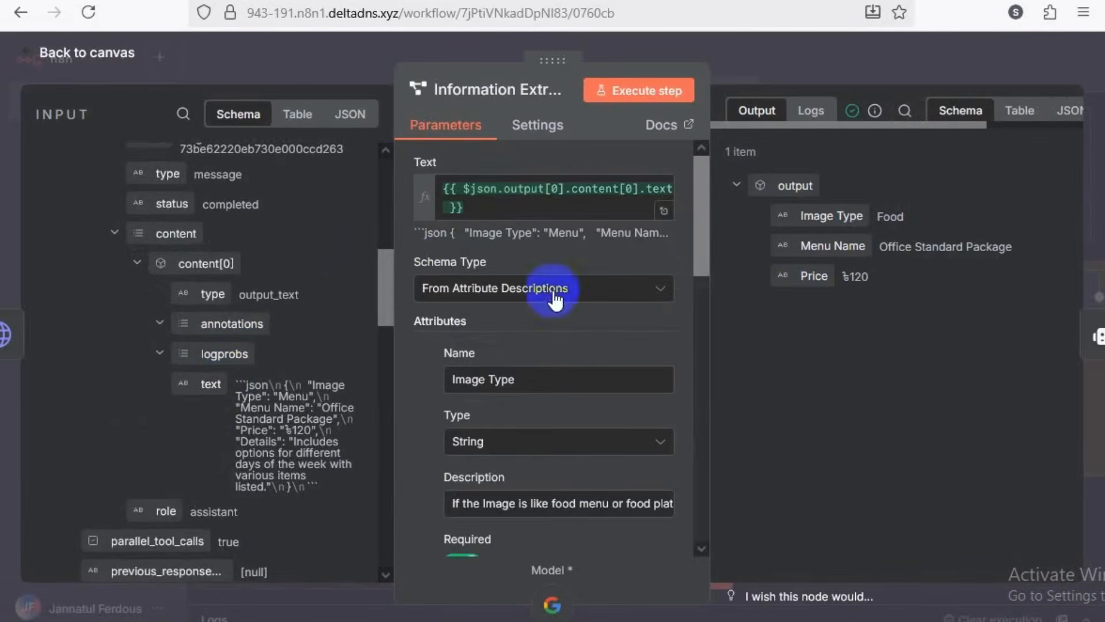
{"action": "left_click", "coordinate": [590, 295]}
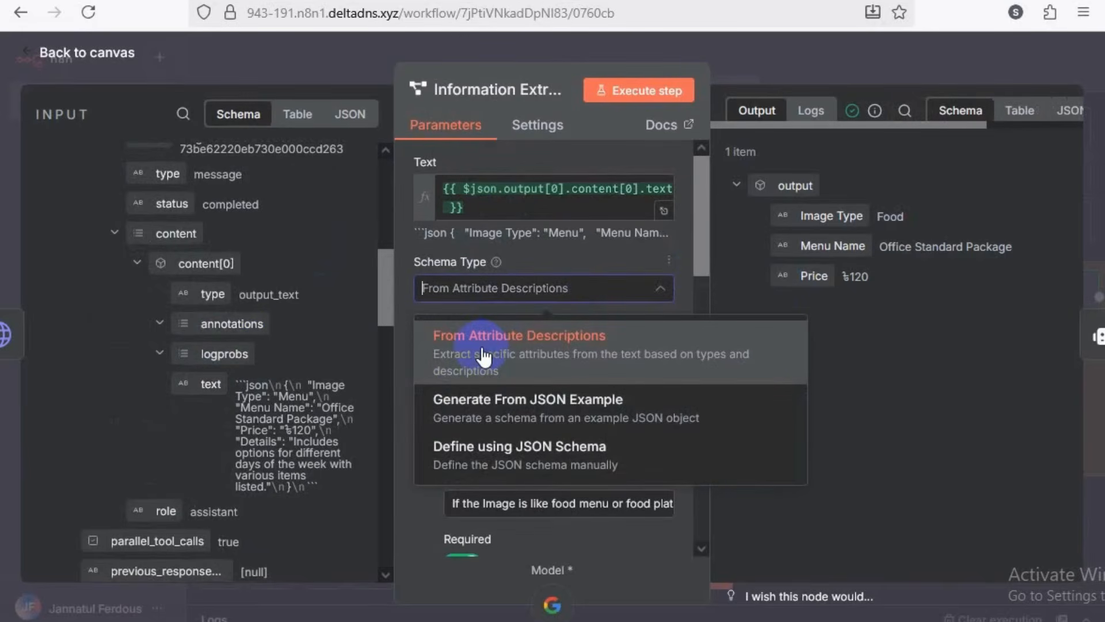
{"action": "left_click", "coordinate": [492, 351]}
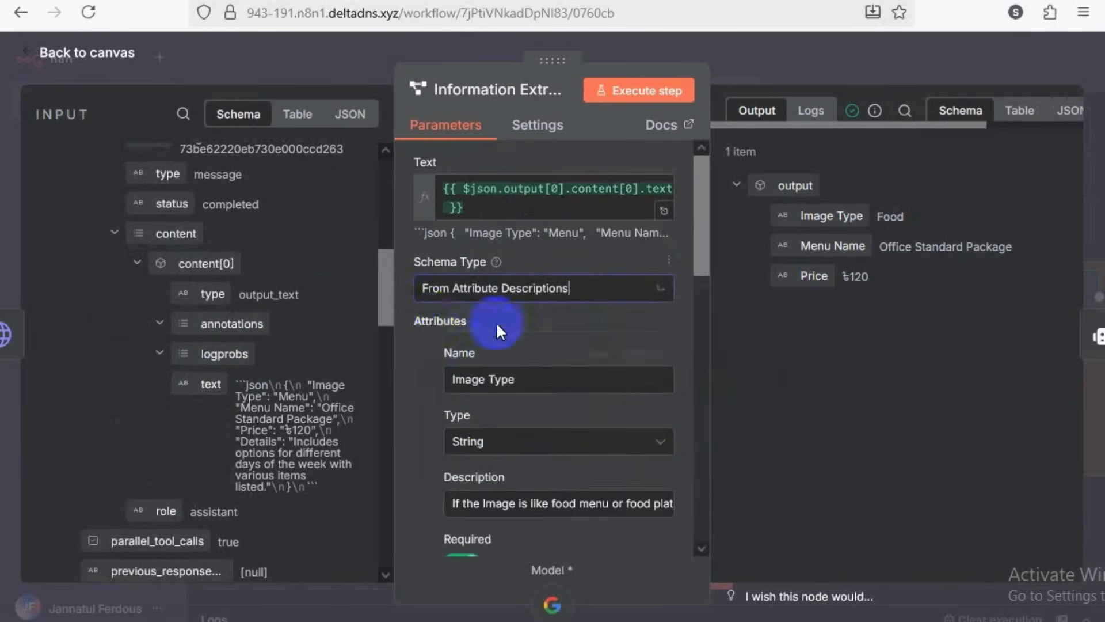
- Examine the Image Type attribute's name, available data types and full description in Information Extractor
{"action": "scroll", "coordinate": [496, 319], "scroll_direction": "down", "scroll_amount": 2}
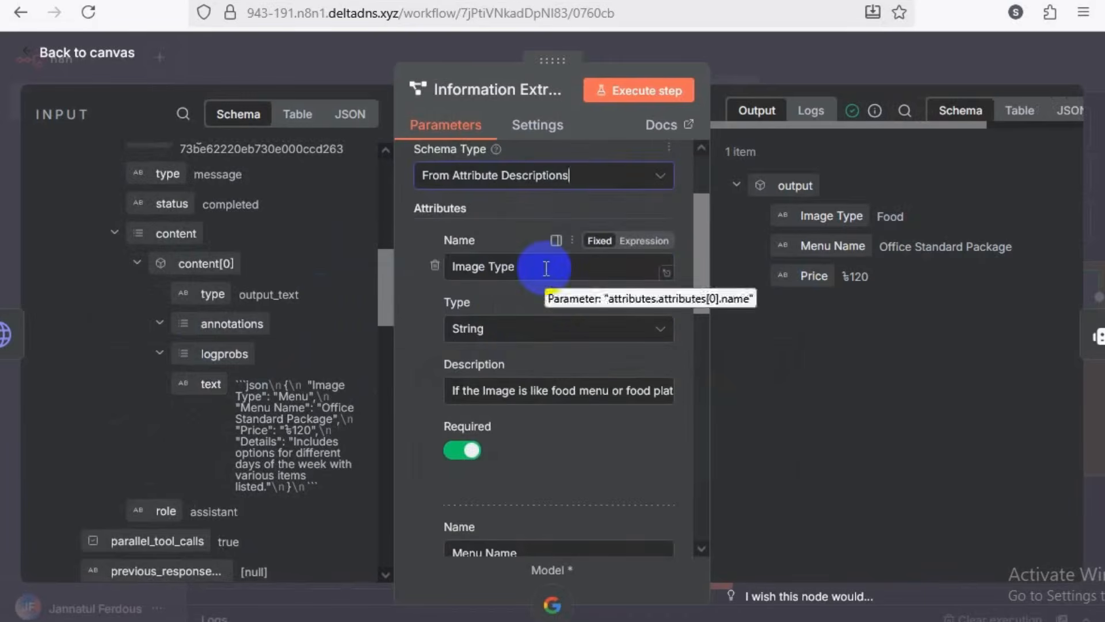
{"action": "triple_click", "coordinate": [461, 279]}
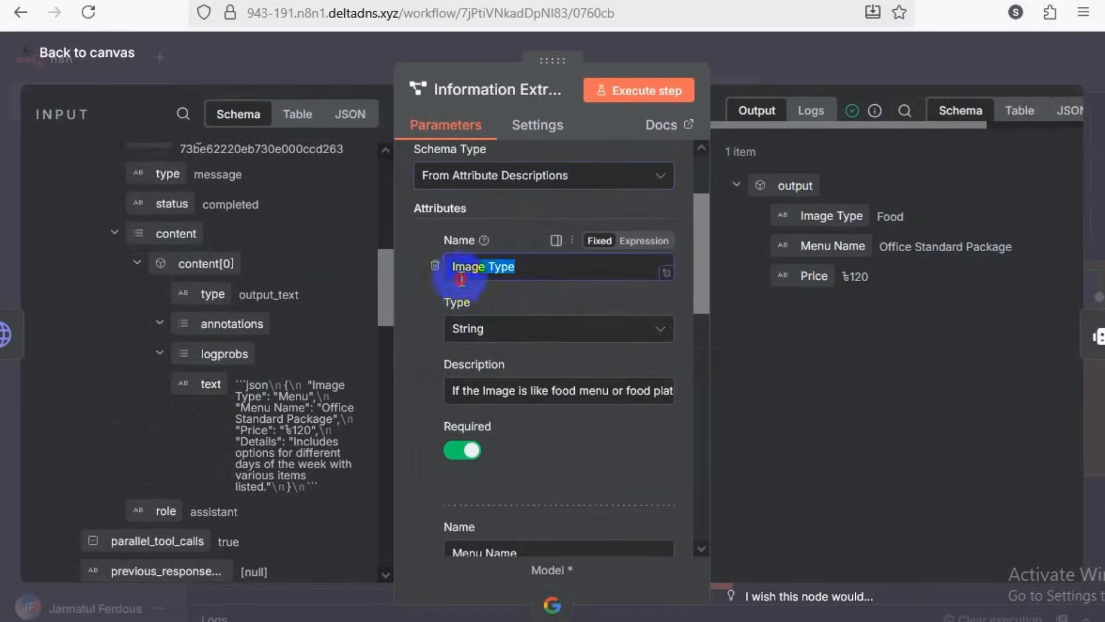
{"action": "triple_click", "coordinate": [530, 271]}
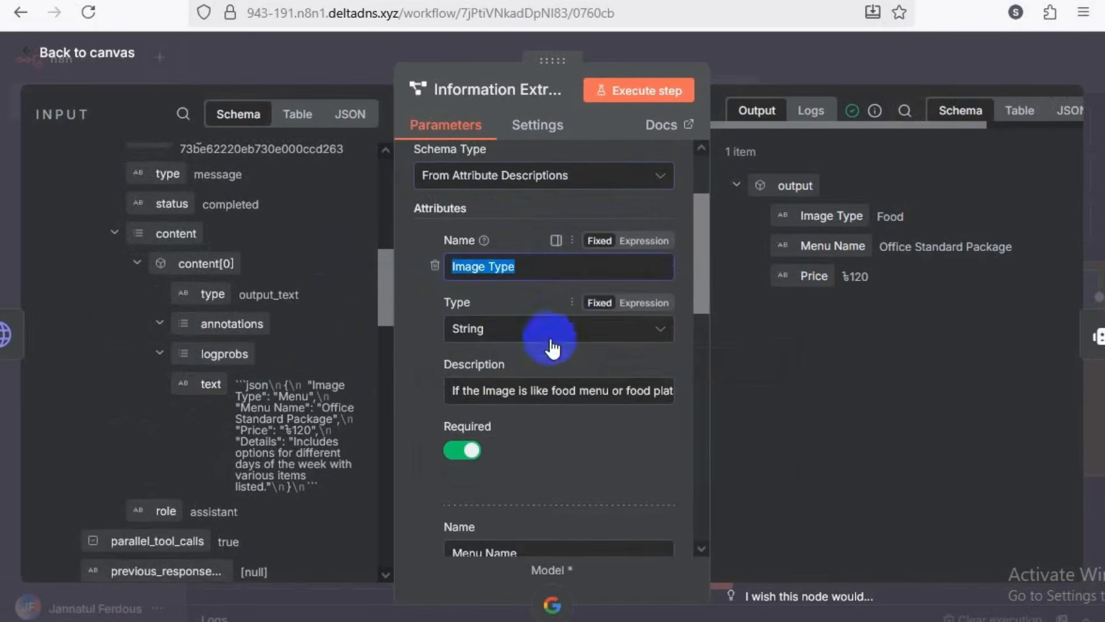
{"action": "left_click", "coordinate": [571, 334]}
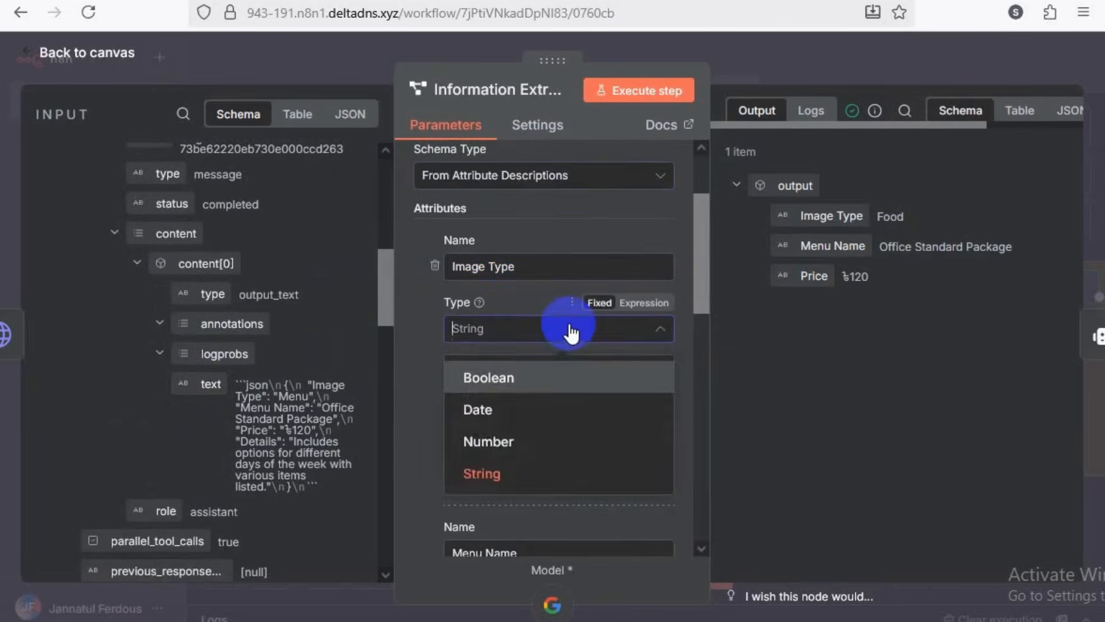
{"action": "left_click", "coordinate": [518, 325]}
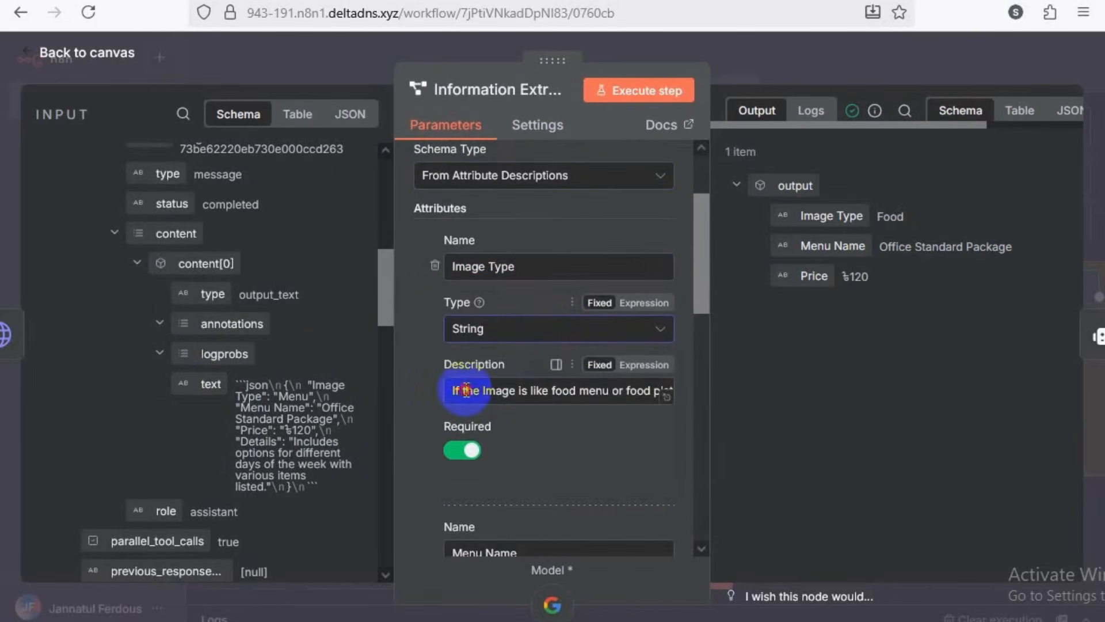
{"action": "left_click", "coordinate": [667, 391]}
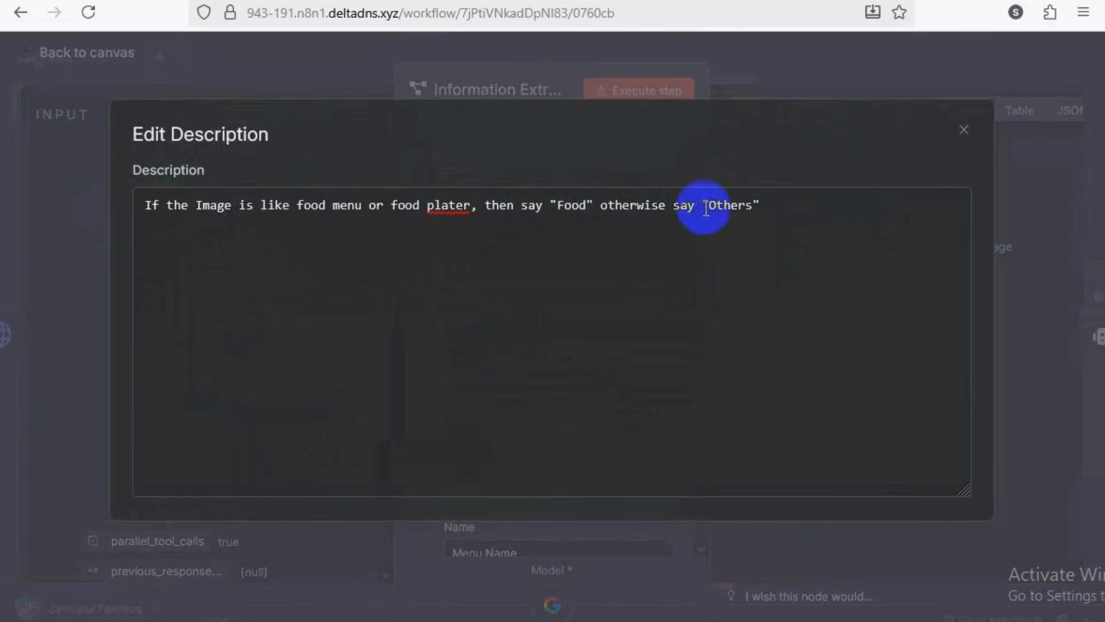
{"action": "left_click", "coordinate": [964, 131]}
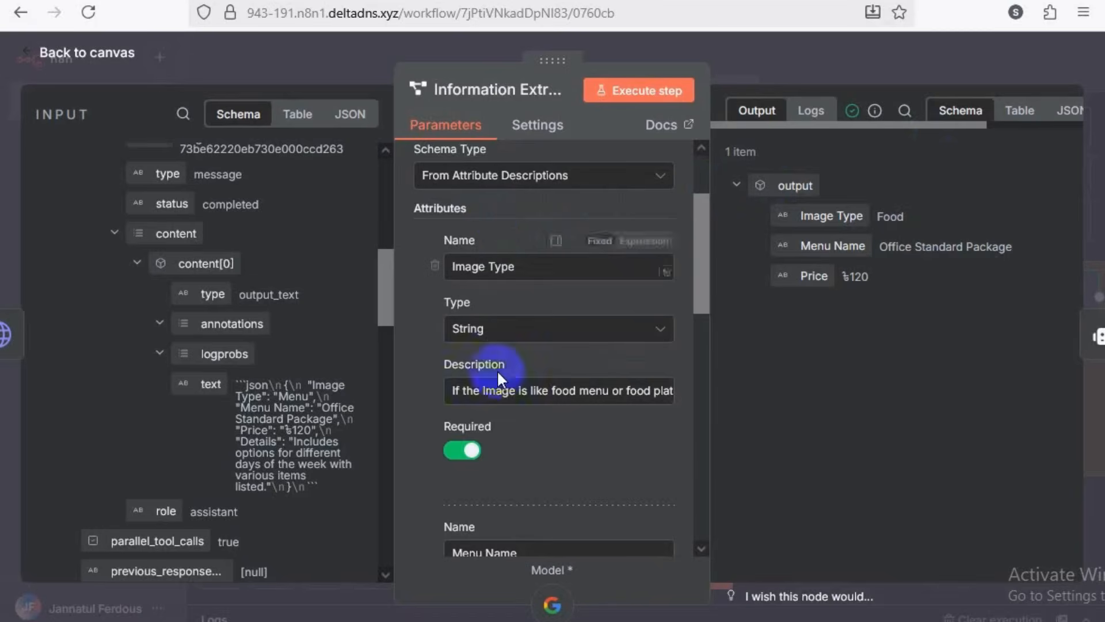
- Highlight the Menu Name attribute's name and read its full description in the expanded editor
{"action": "scroll", "coordinate": [503, 440], "scroll_direction": "down", "scroll_amount": 4}
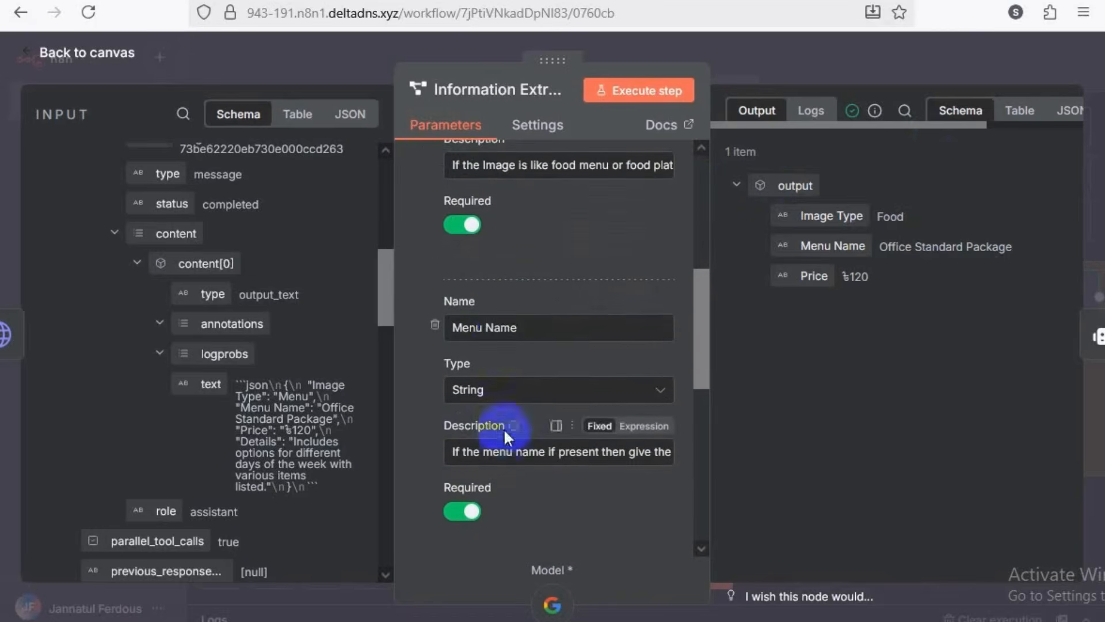
{"action": "left_click_drag", "start_coordinate": [524, 329], "coordinate": [451, 326]}
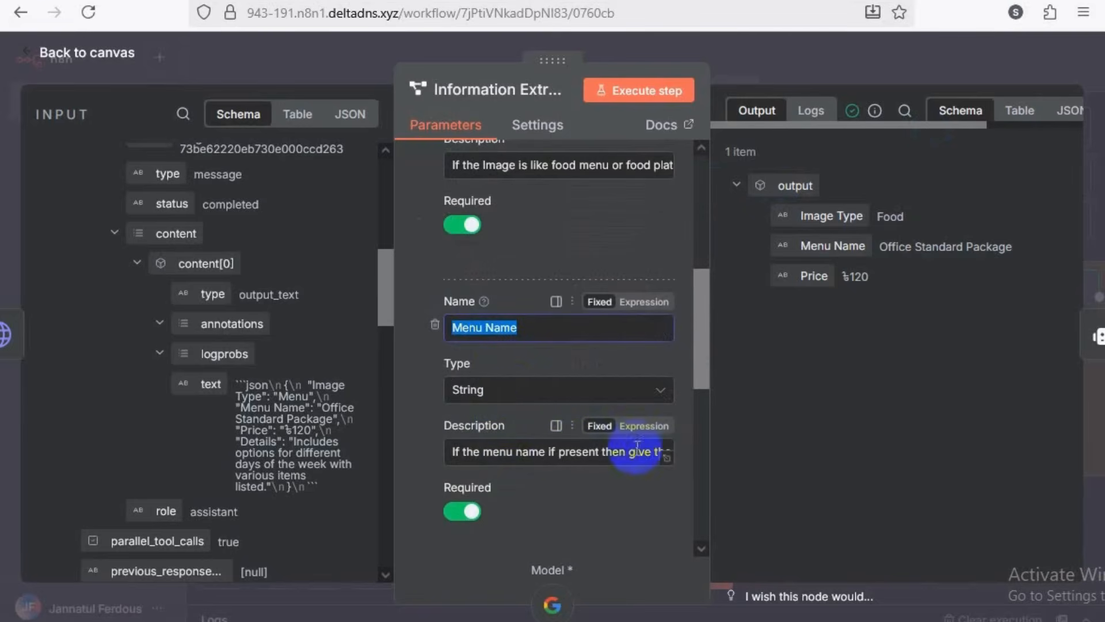
{"action": "left_click", "coordinate": [667, 458]}
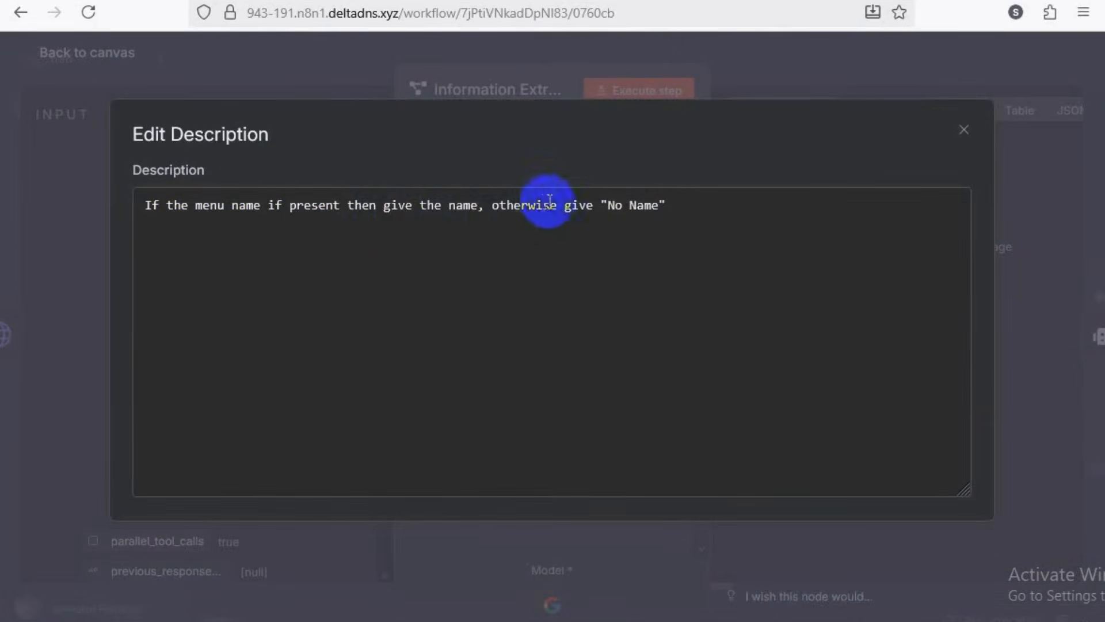
{"action": "left_click", "coordinate": [963, 129]}
- Highlight the Price attribute's name and read its full description in the expanded editor
{"action": "scroll", "coordinate": [491, 320], "scroll_direction": "down", "scroll_amount": 5}
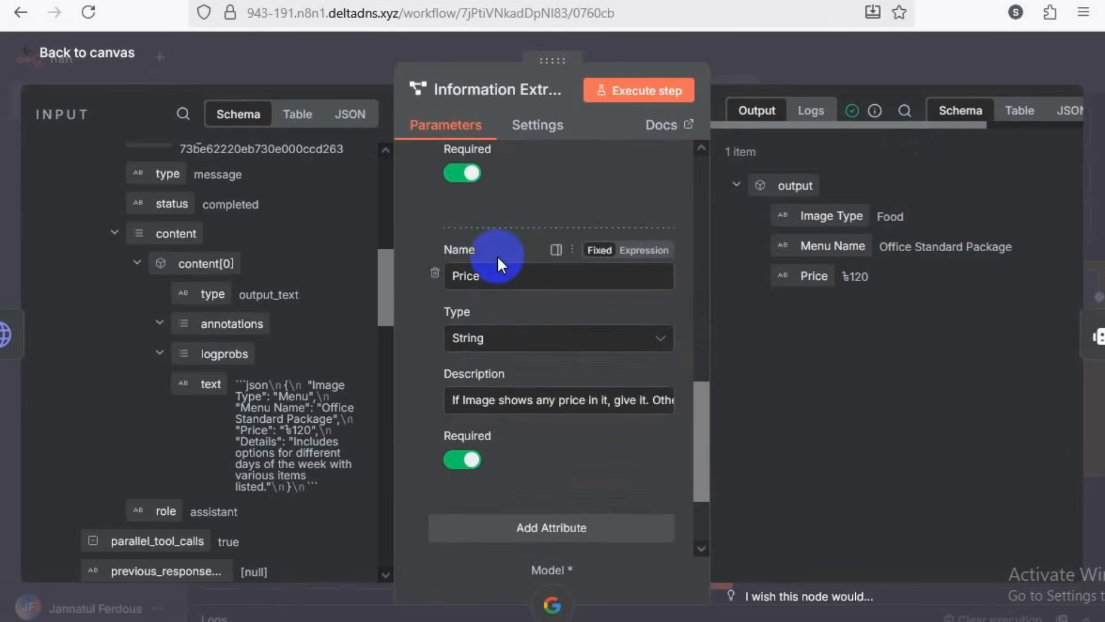
{"action": "left_click", "coordinate": [493, 277]}
{"action": "double_click", "coordinate": [455, 277]}
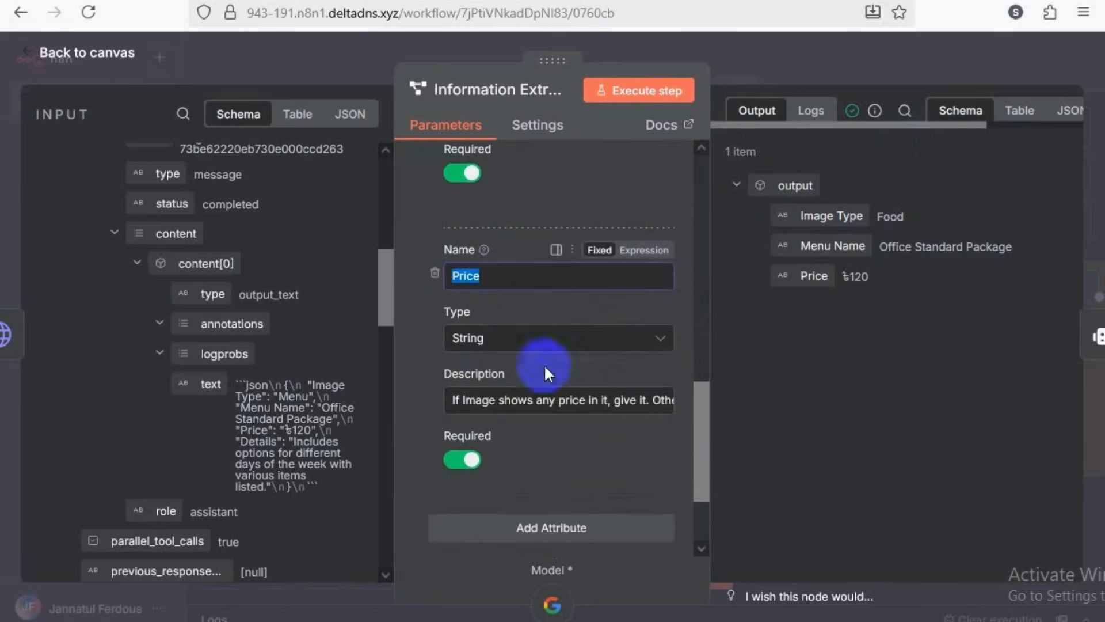
{"action": "left_click", "coordinate": [667, 407]}
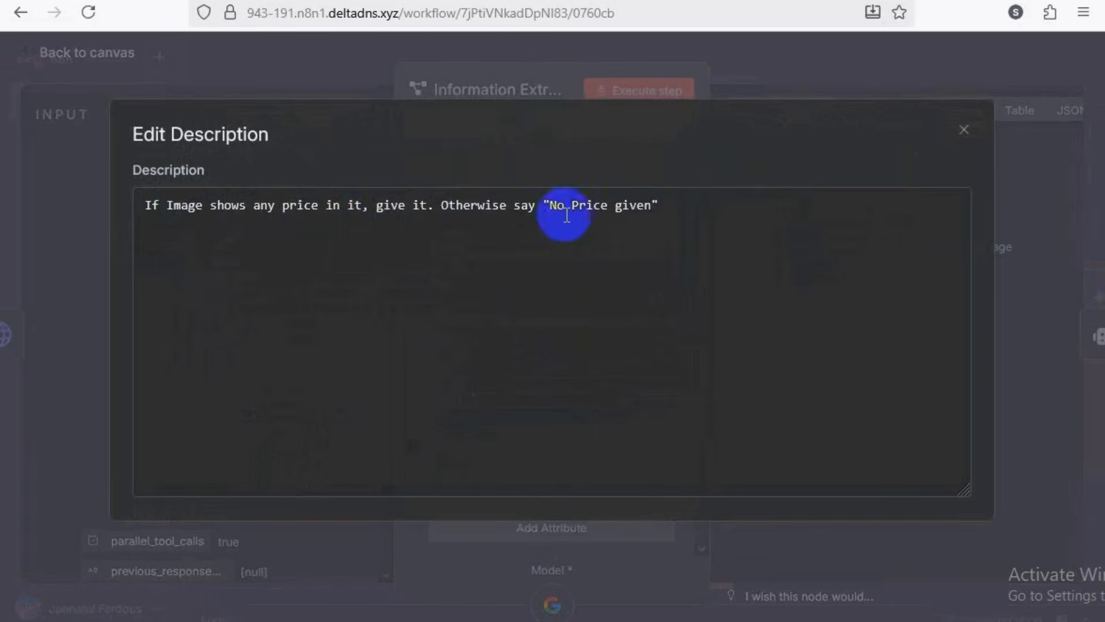
{"action": "left_click", "coordinate": [963, 132]}
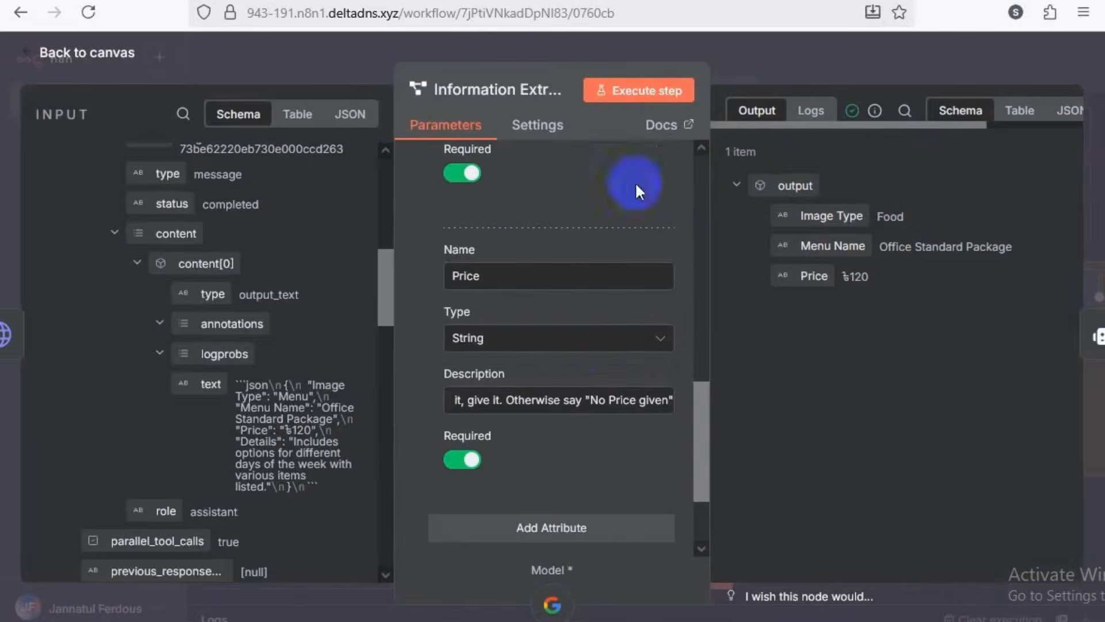
- Look back over the Price and Menu Name attribute definitions and return to the workflow canvas
{"action": "scroll", "coordinate": [580, 395], "scroll_direction": "down", "scroll_amount": 2}
{"action": "scroll", "coordinate": [577, 371], "scroll_direction": "up", "scroll_amount": 1}
{"action": "scroll", "coordinate": [577, 371], "scroll_direction": "up", "scroll_amount": 2}
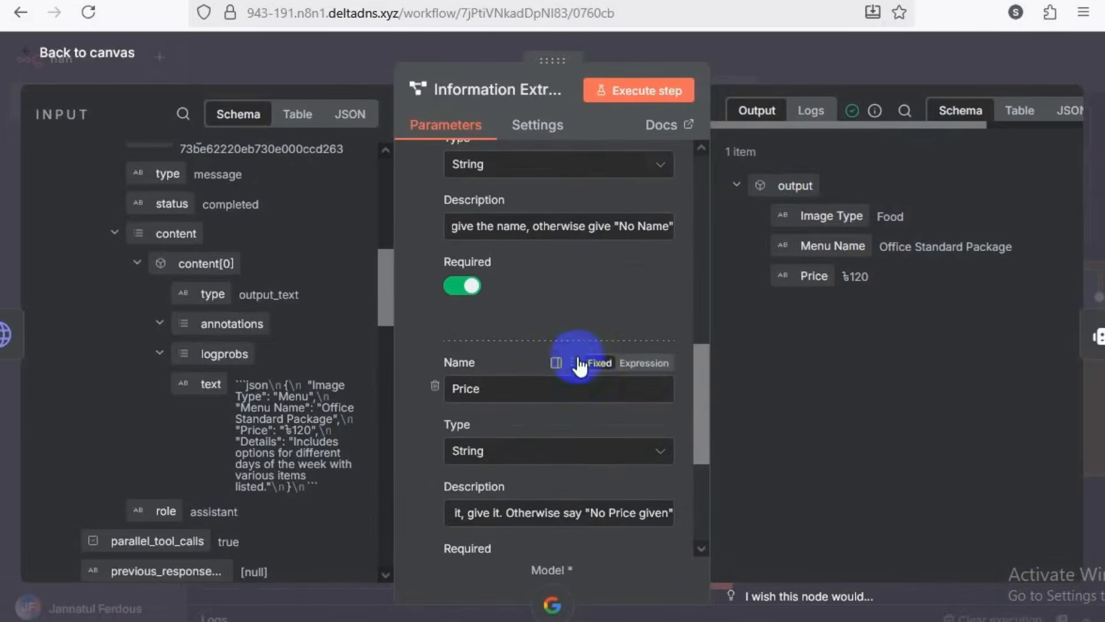
{"action": "scroll", "coordinate": [575, 315], "scroll_direction": "up", "scroll_amount": 3}
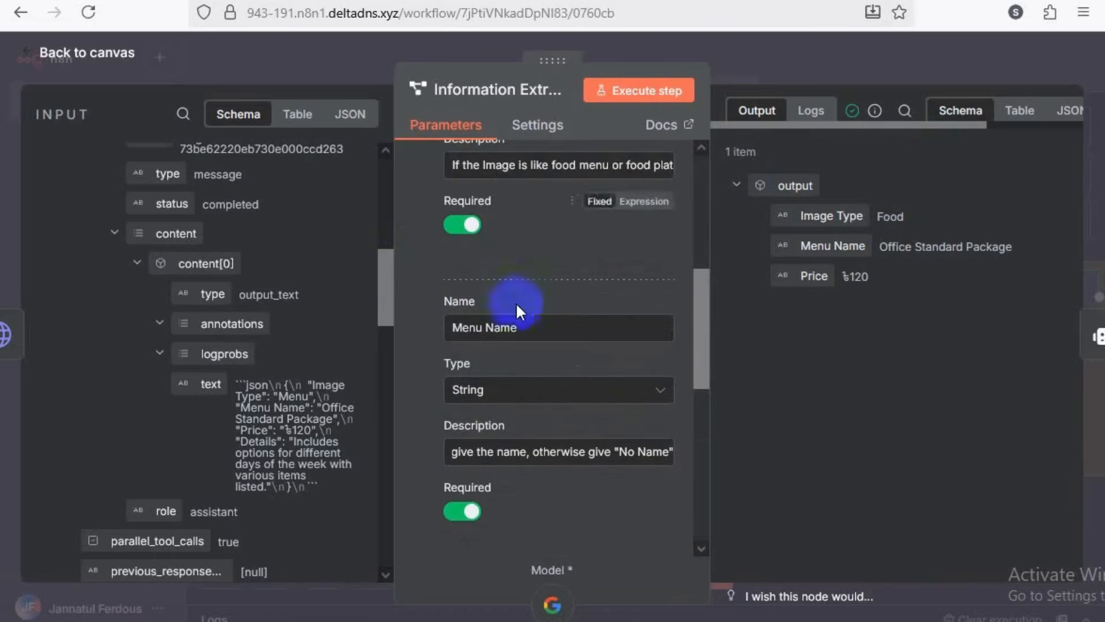
{"action": "left_click", "coordinate": [355, 55]}
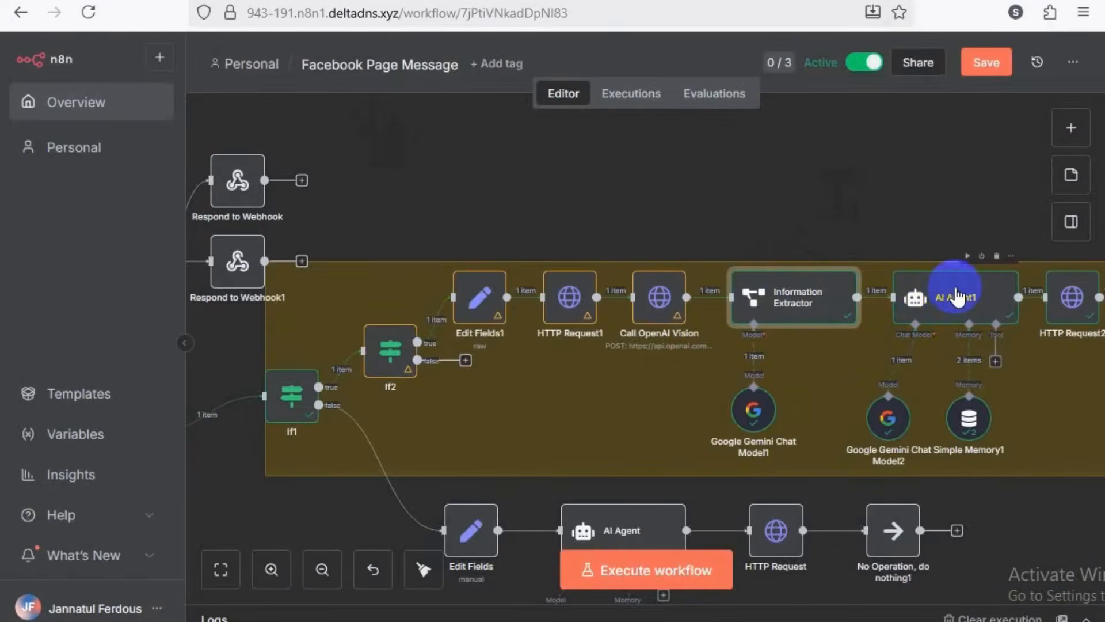
- Open the AI Agent1 node and look over its user prompt, output and fallback options, and System Message
{"action": "scroll", "coordinate": [598, 525], "scroll_direction": "down", "scroll_amount": 2}
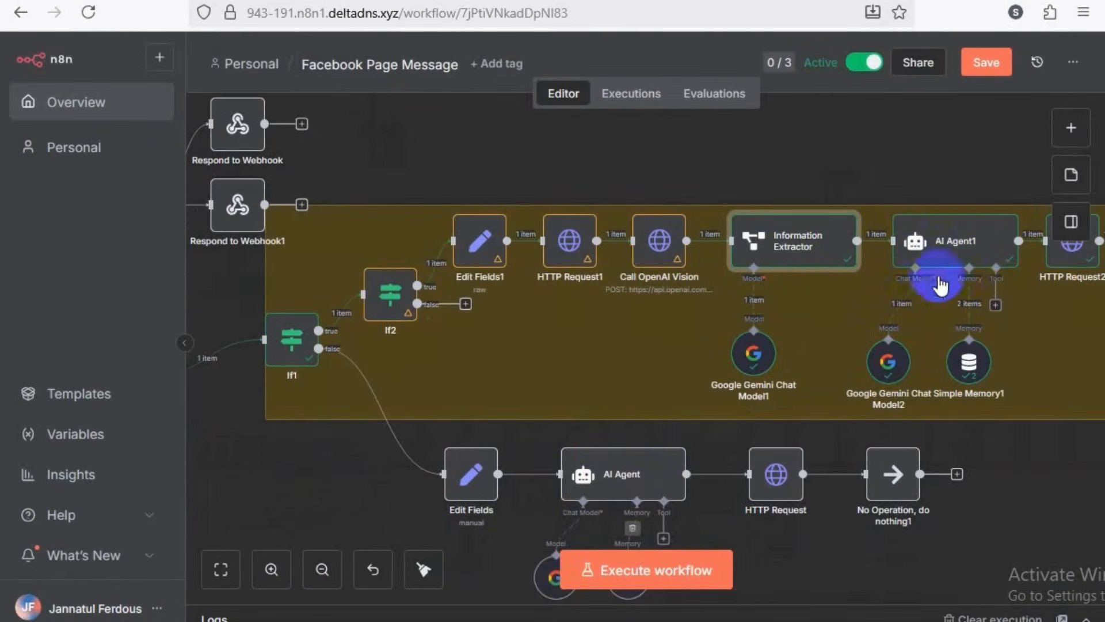
{"action": "left_click", "coordinate": [952, 253]}
{"action": "key", "text": "Return"}
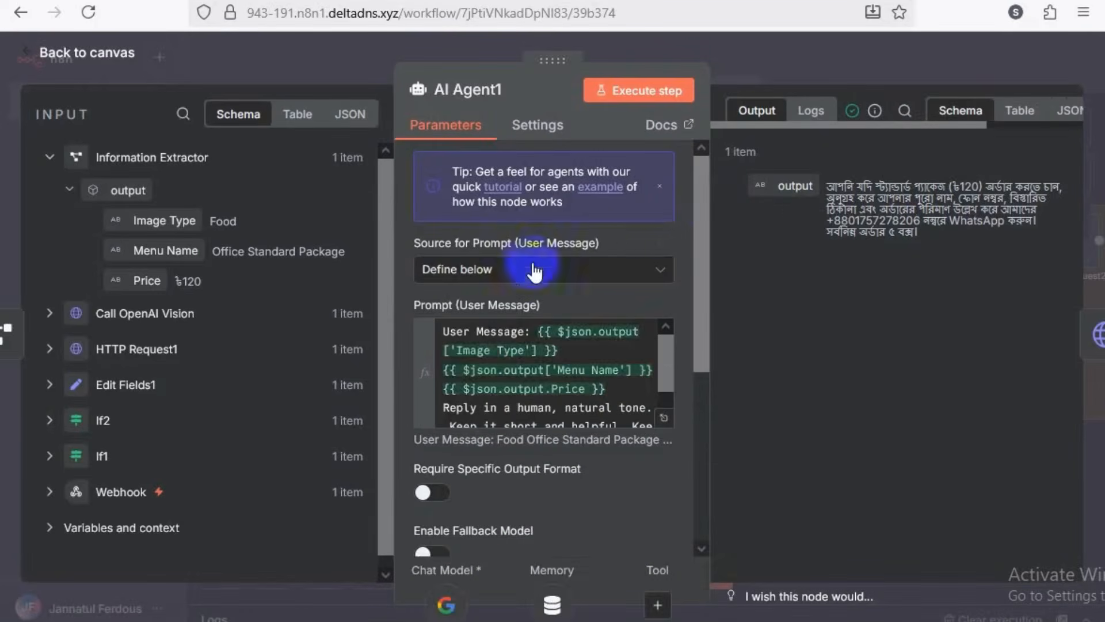
{"action": "scroll", "coordinate": [509, 279], "scroll_direction": "down", "scroll_amount": 3}
{"action": "scroll", "coordinate": [509, 279], "scroll_direction": "down", "scroll_amount": 2}
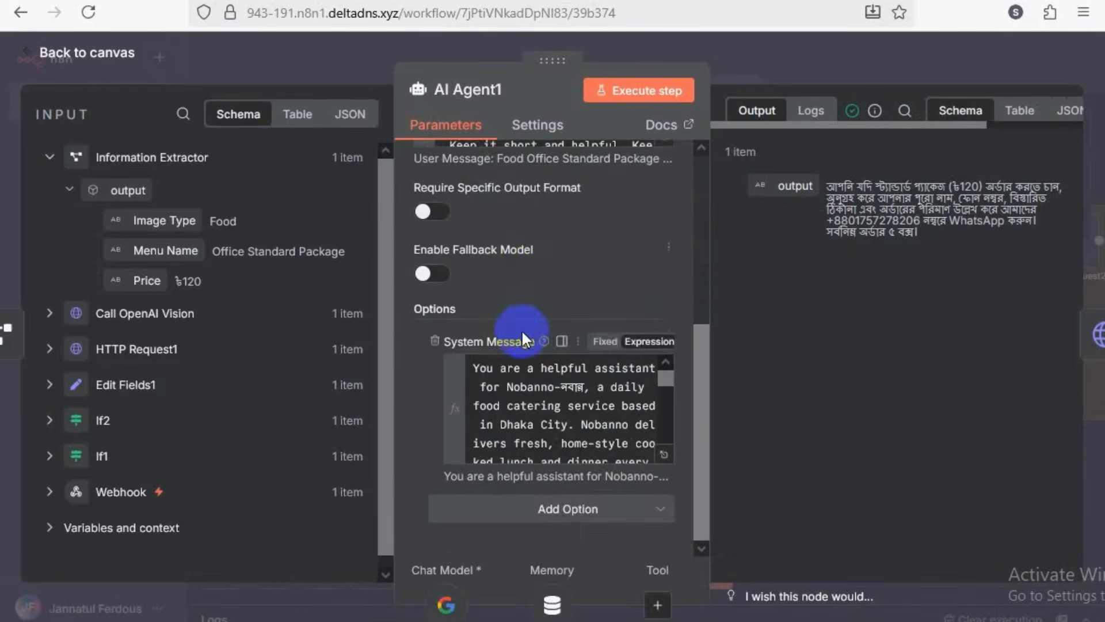
{"action": "scroll", "coordinate": [521, 330], "scroll_direction": "up", "scroll_amount": 5}
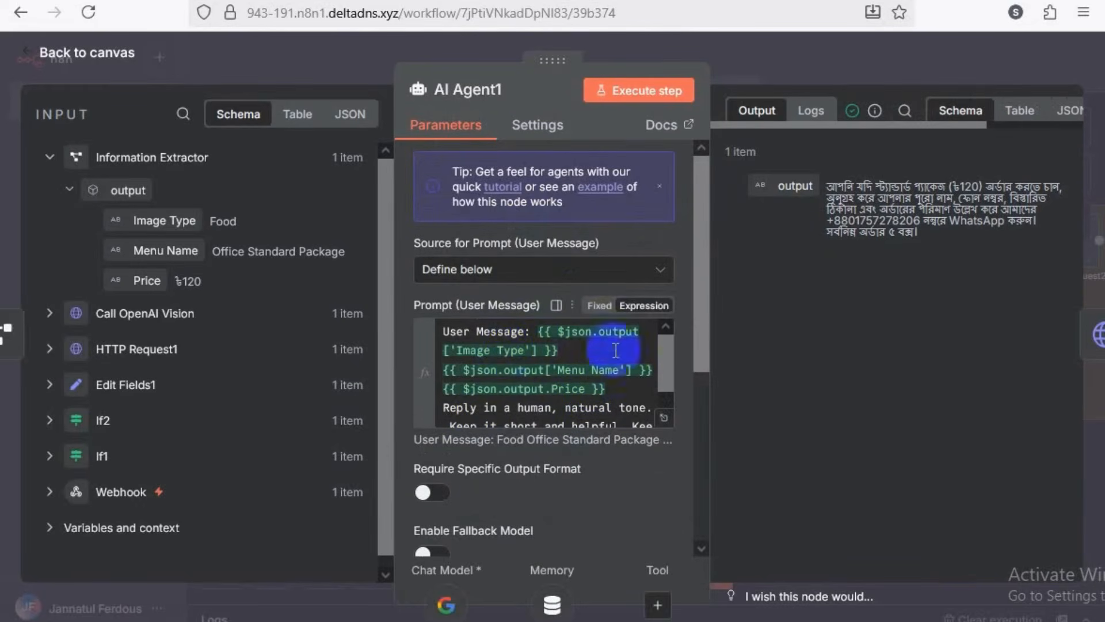
- Delete the Image Type, Menu Name and Price expressions after "User Message:" in AI Agent1's user prompt
{"action": "left_click", "coordinate": [595, 357]}
{"action": "left_click_drag", "start_coordinate": [615, 391], "coordinate": [537, 326]}
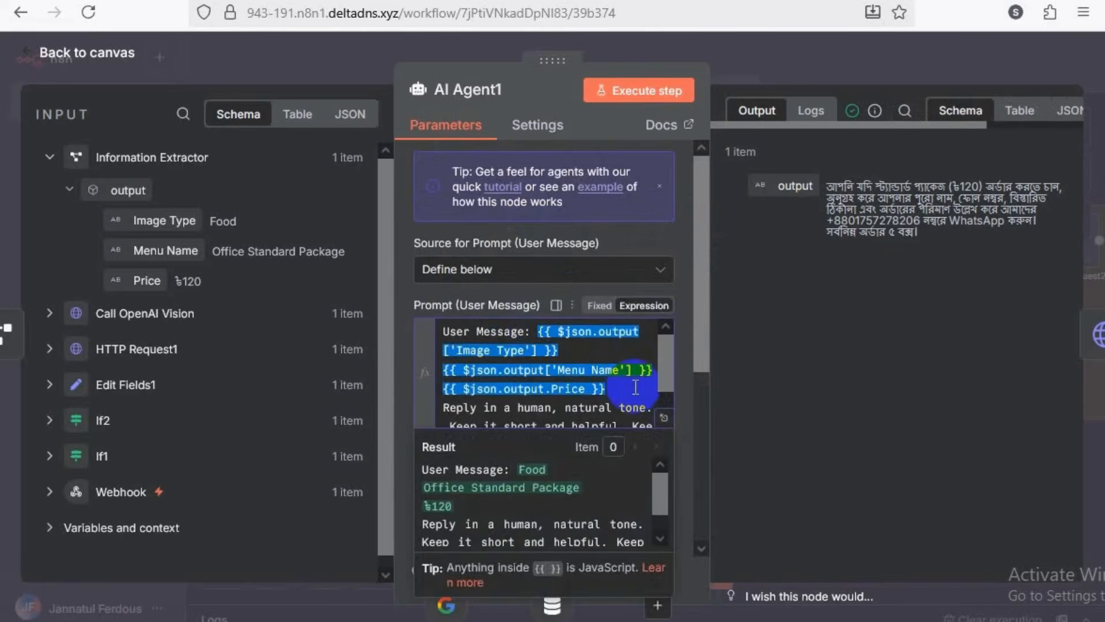
{"action": "key", "text": "BackSpace"}
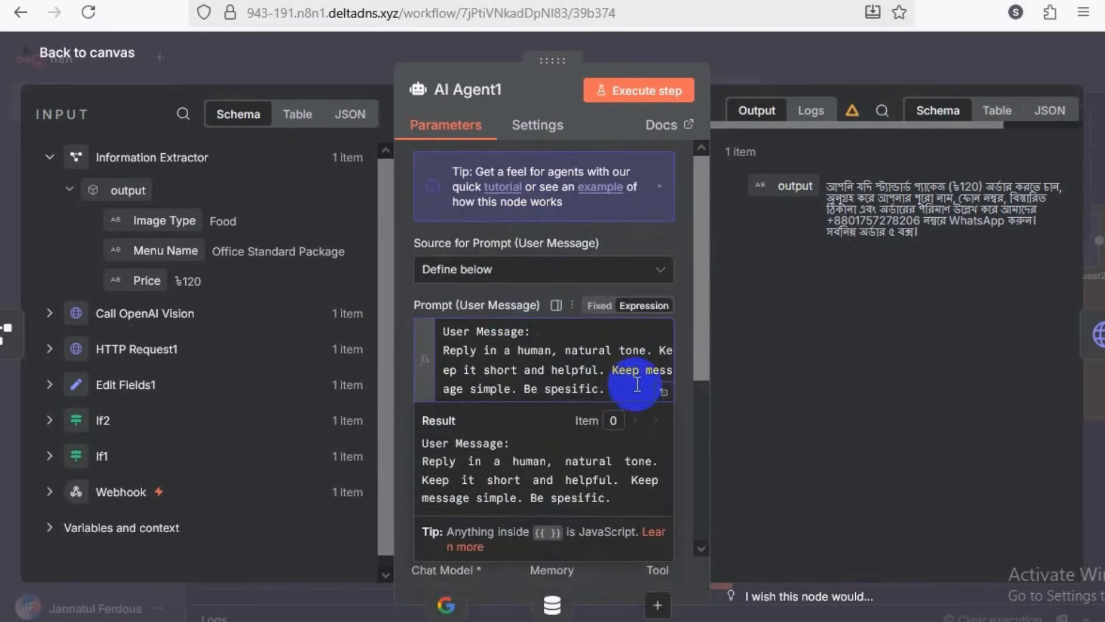
- Insert the Information Extractor's Image Type expression on its own line below "User Message:" in AI Agent1's user prompt
{"action": "key", "text": "Return"}
{"action": "left_click_drag", "start_coordinate": [154, 220], "coordinate": [483, 344]}
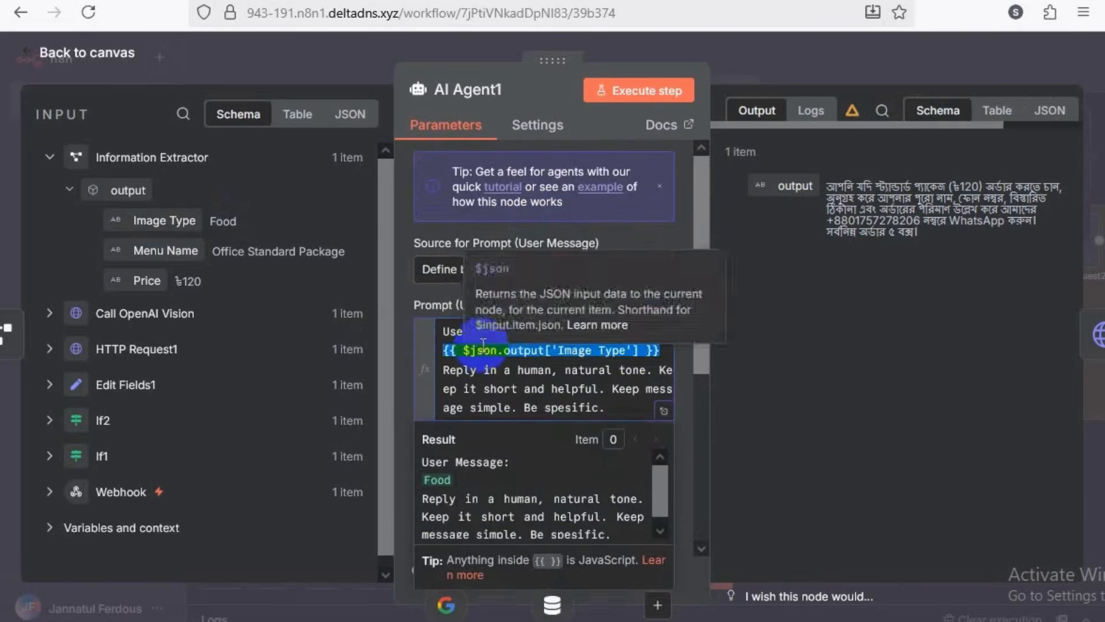
{"action": "key", "text": "Return"}
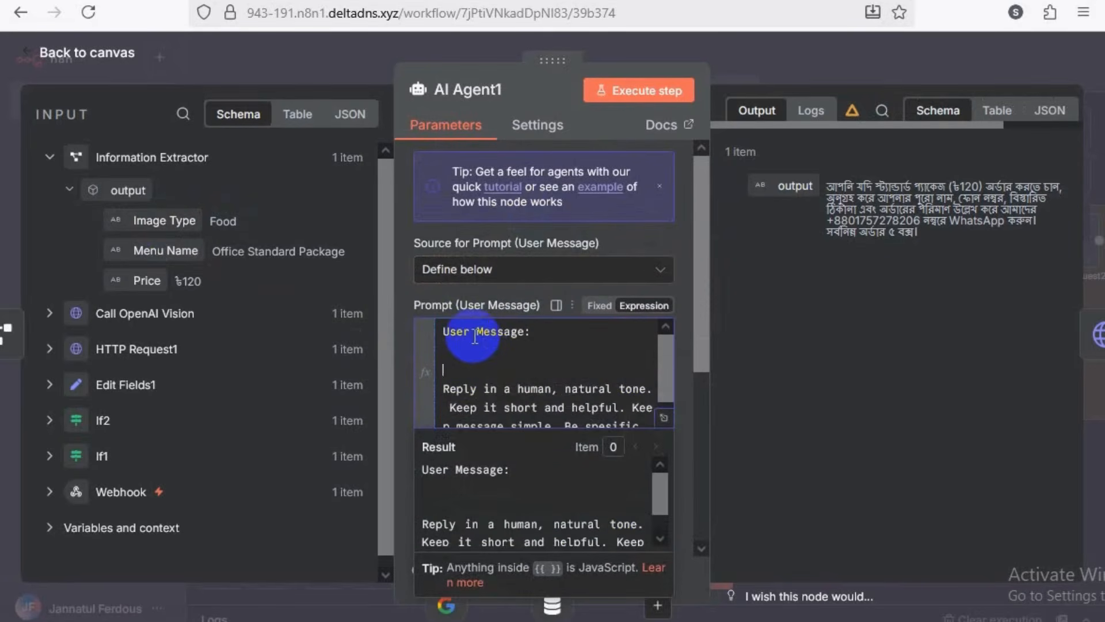
{"action": "key", "text": "BackSpace"}
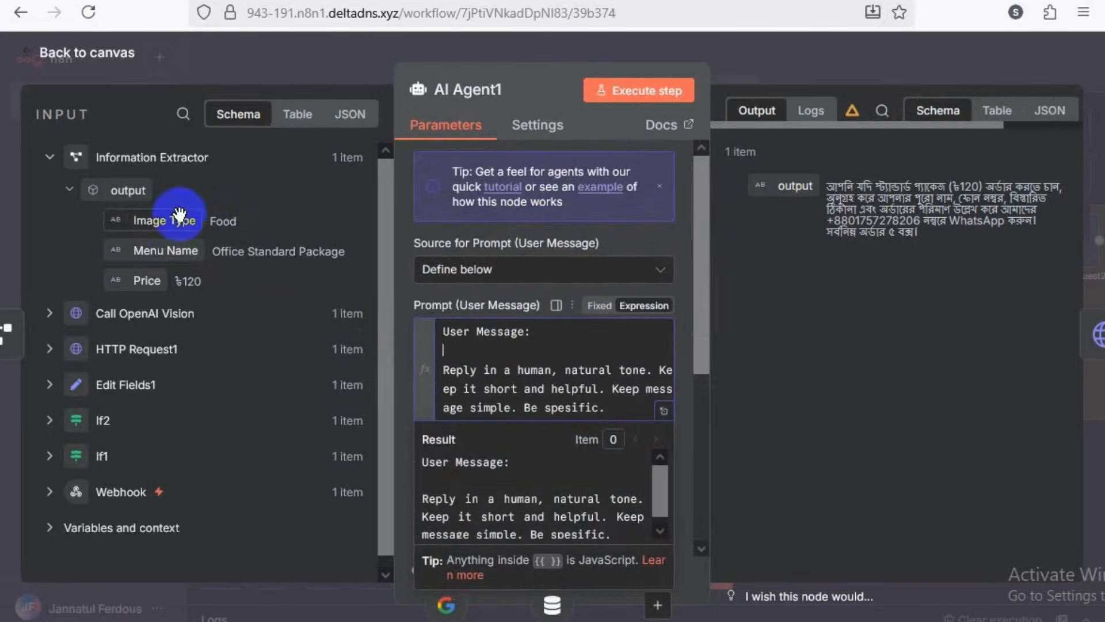
{"action": "left_click_drag", "start_coordinate": [179, 220], "coordinate": [657, 363]}
{"action": "left_click", "coordinate": [667, 353]}
{"action": "key", "text": "Return"}
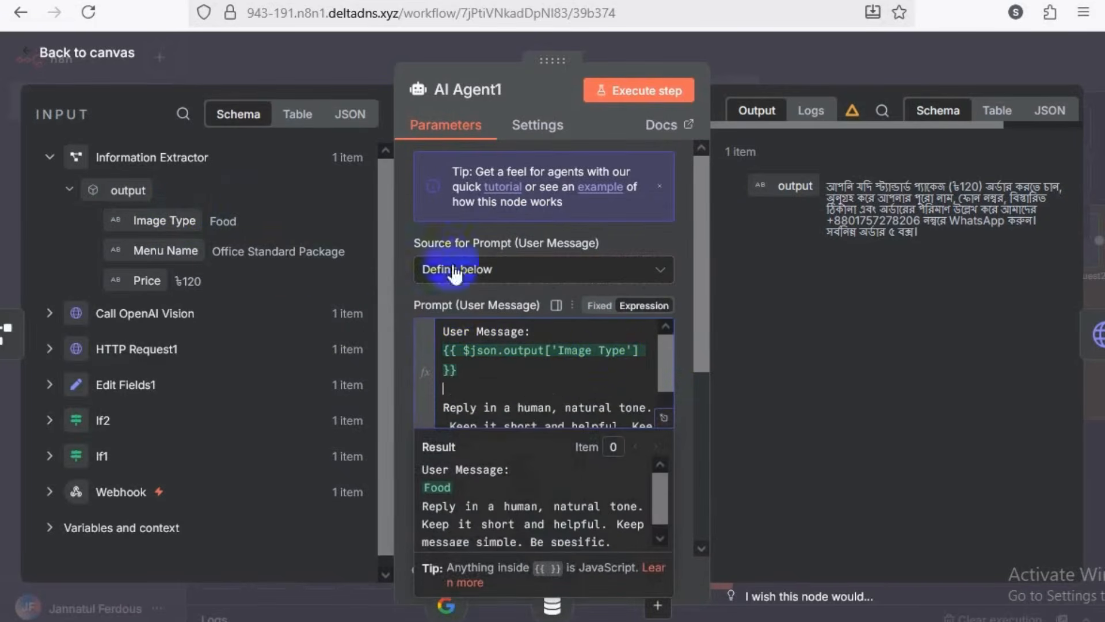
- Add the Menu Name and Price expressions on separate lines below Image Type in the user prompt
{"action": "left_click_drag", "start_coordinate": [160, 253], "coordinate": [633, 394]}
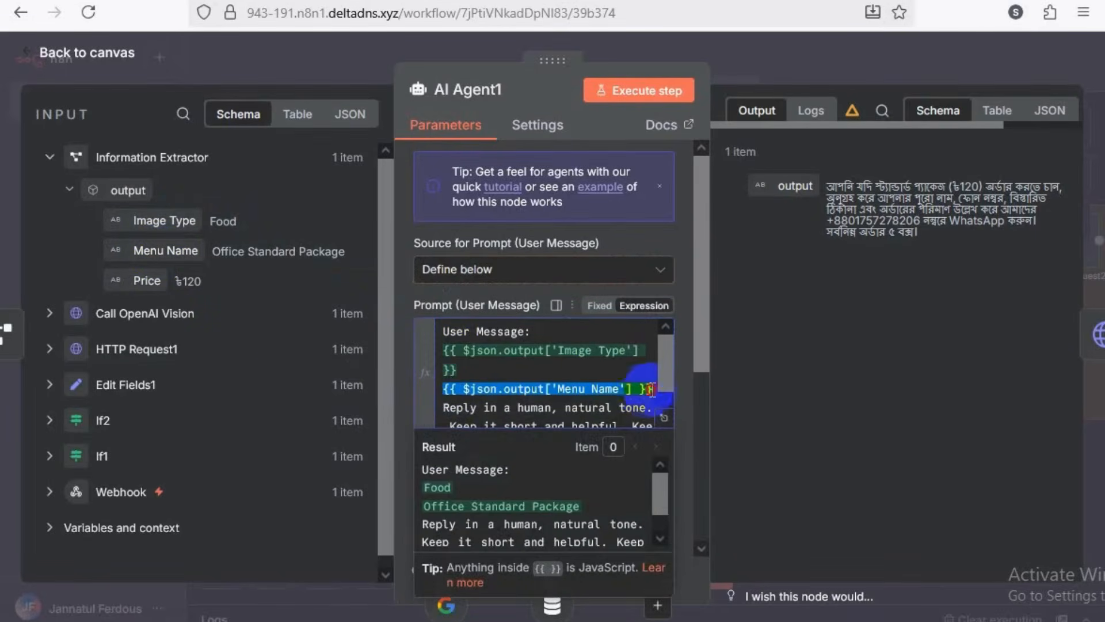
{"action": "left_click", "coordinate": [655, 388]}
{"action": "key", "text": "Return"}
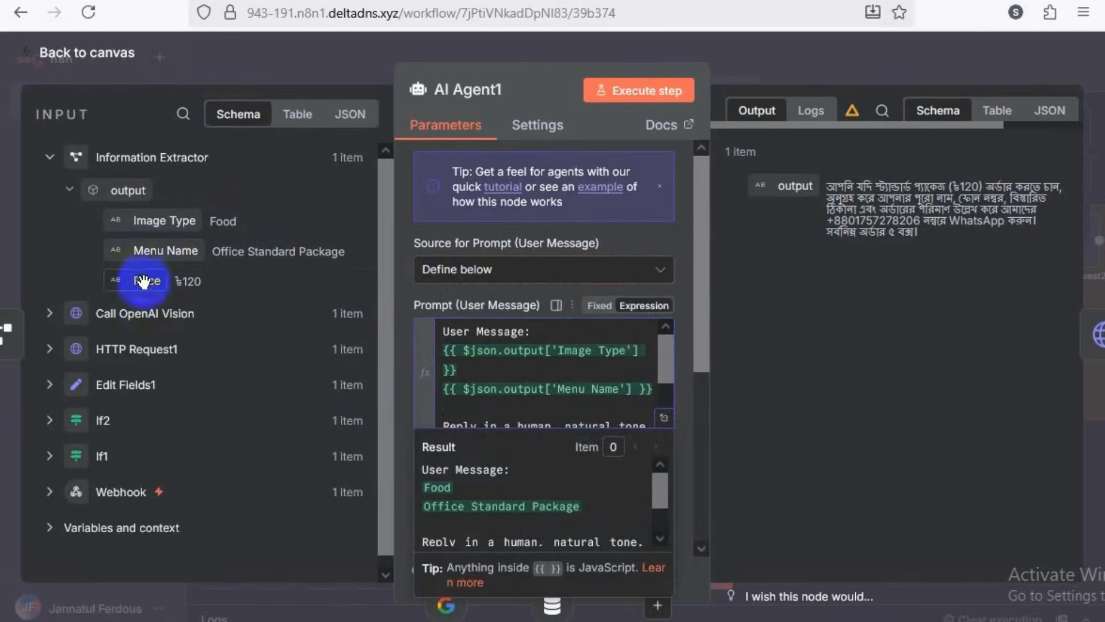
{"action": "left_click_drag", "start_coordinate": [144, 281], "coordinate": [454, 409]}
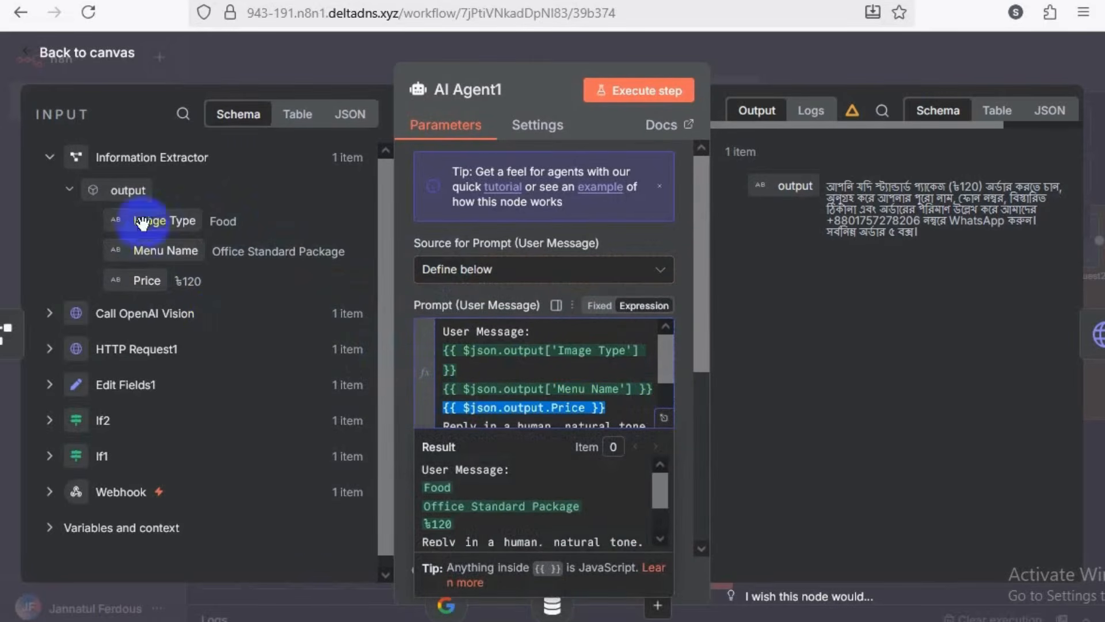
{"action": "left_click", "coordinate": [609, 406]}
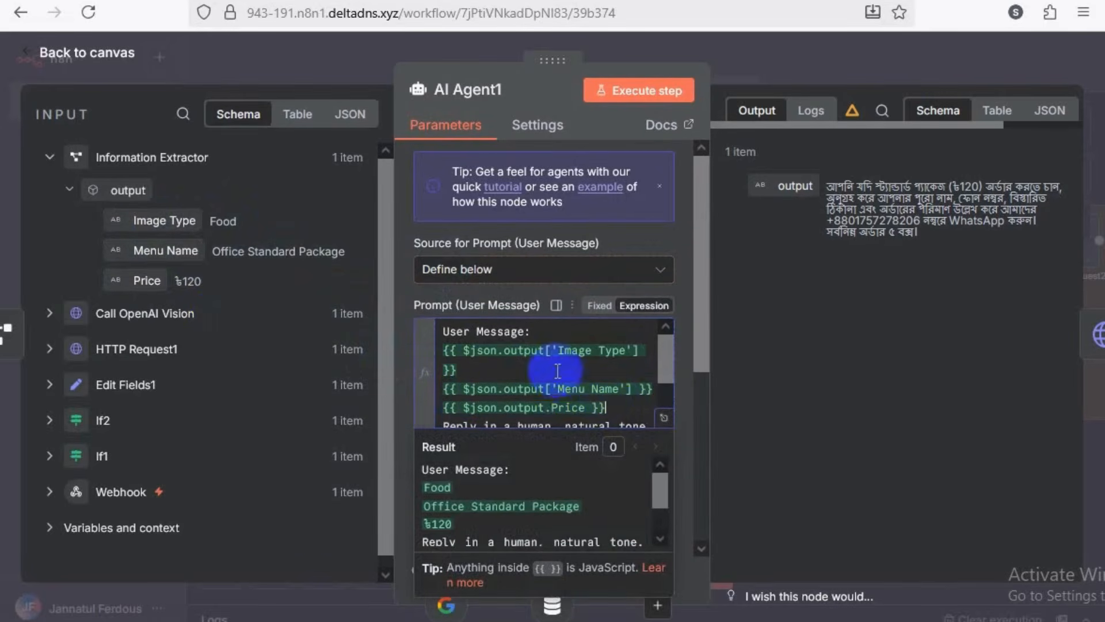
- Look over the prompt's result preview, the System Message and the agent's output, and return to the canvas
{"action": "scroll", "coordinate": [548, 366], "scroll_direction": "down", "scroll_amount": 5}
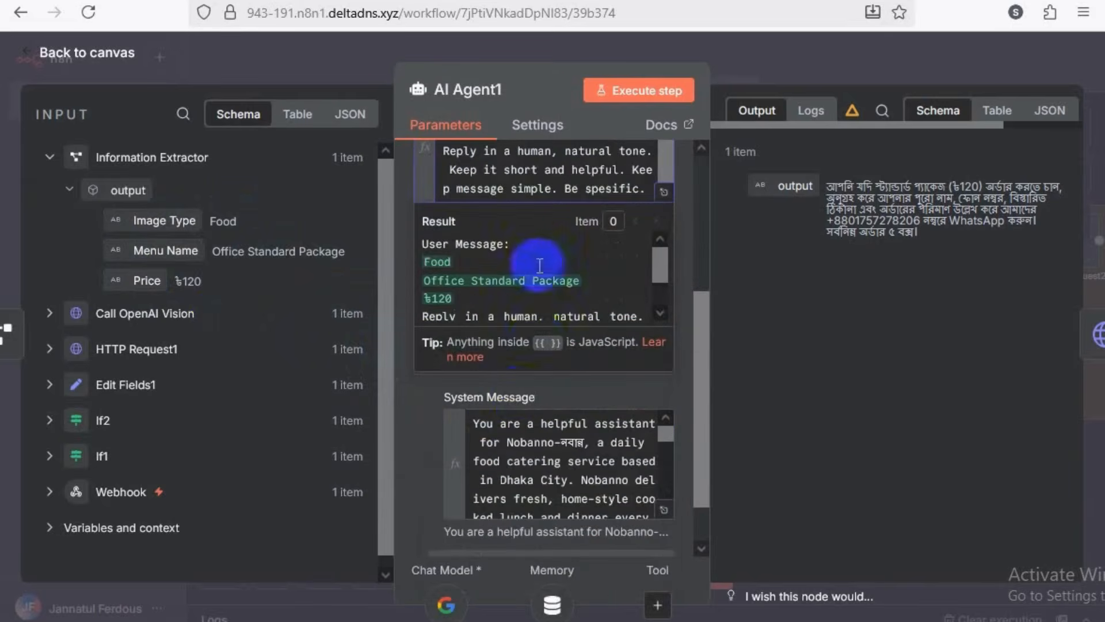
{"action": "scroll", "coordinate": [524, 258], "scroll_direction": "down", "scroll_amount": 1}
{"action": "scroll", "coordinate": [461, 421], "scroll_direction": "down", "scroll_amount": 5}
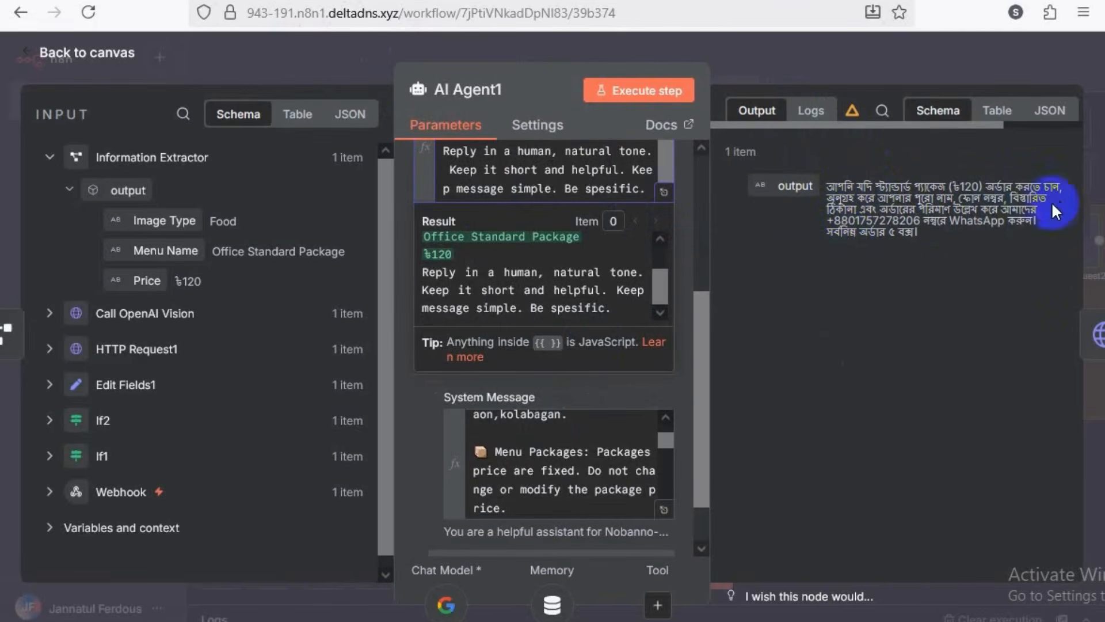
{"action": "left_click", "coordinate": [294, 63]}
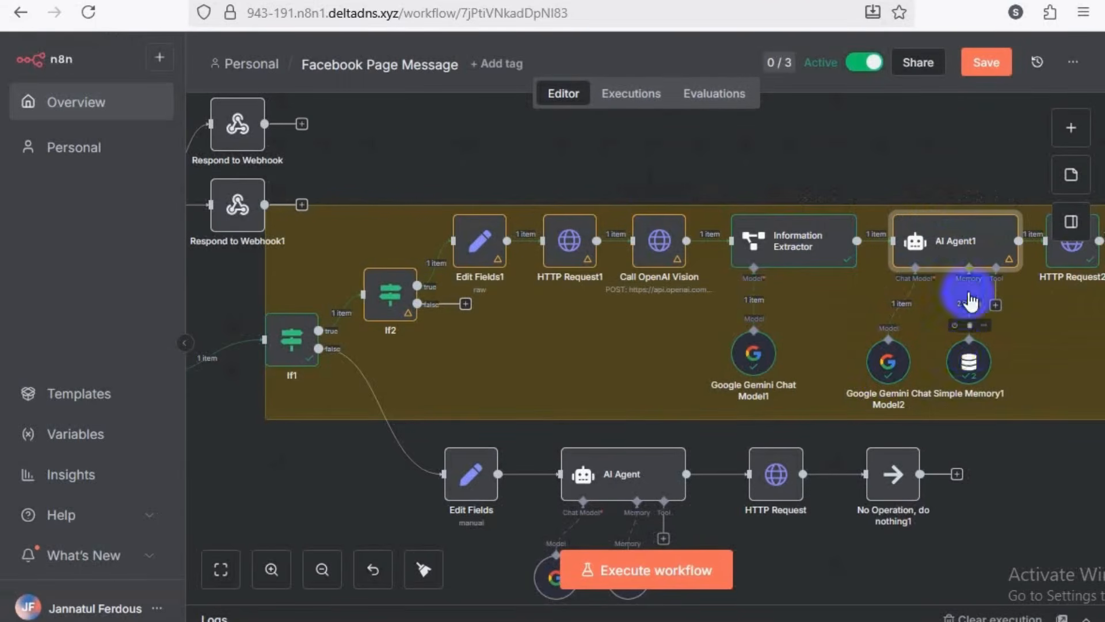
- Add a new Simple Memory node to the canvas and delete it again
{"action": "left_click", "coordinate": [1071, 138]}
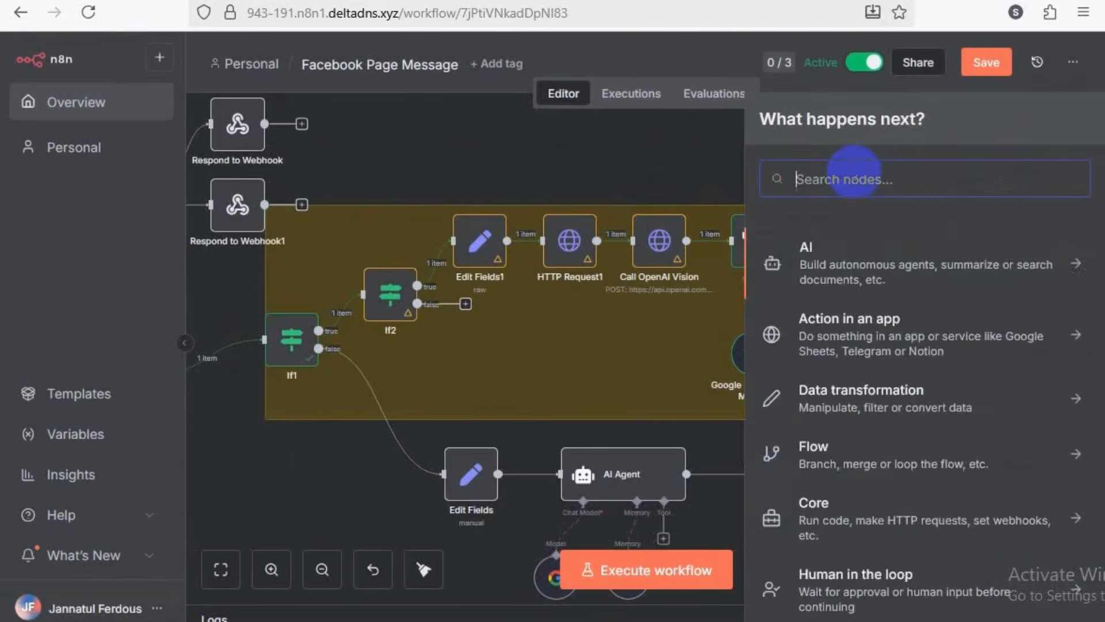
{"action": "type", "text": "simpl"}
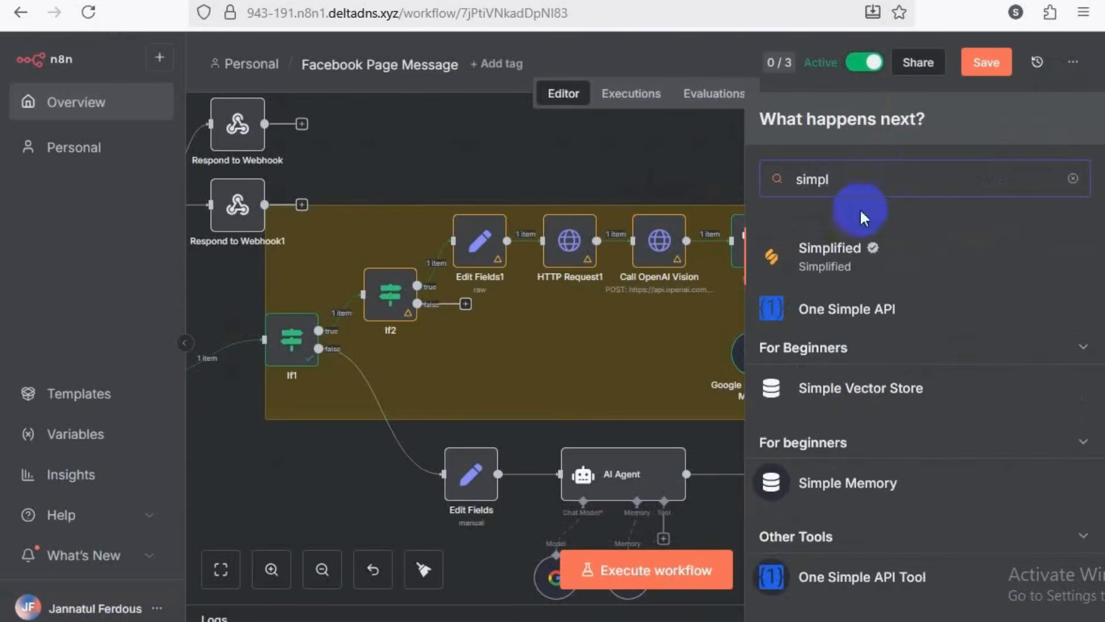
{"action": "left_click", "coordinate": [871, 483]}
{"action": "left_click", "coordinate": [315, 61]}
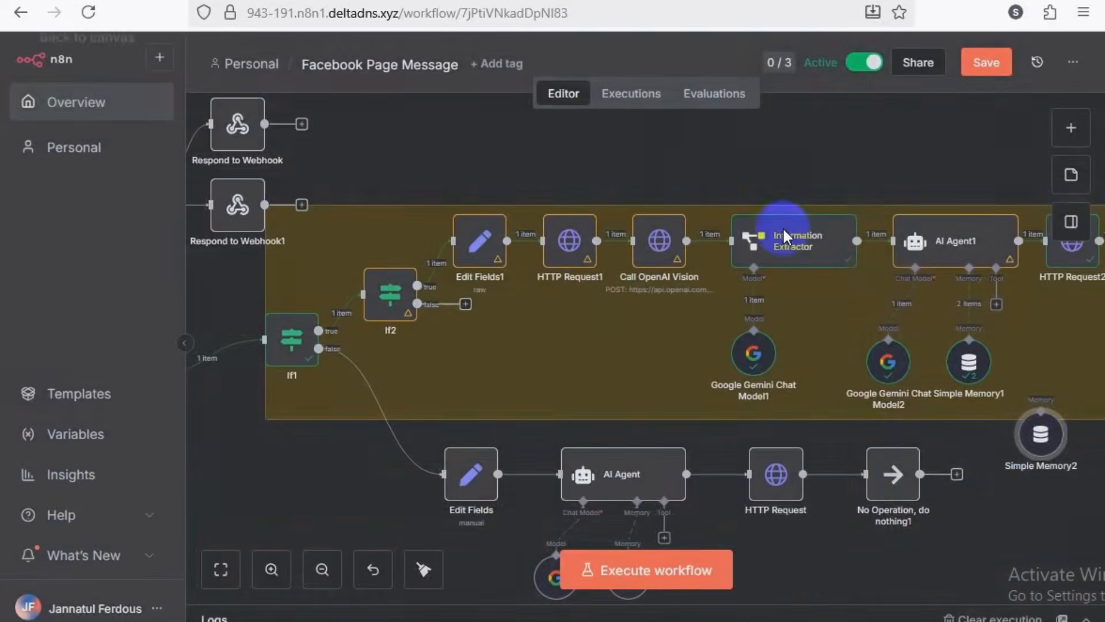
{"action": "left_click", "coordinate": [1042, 397]}
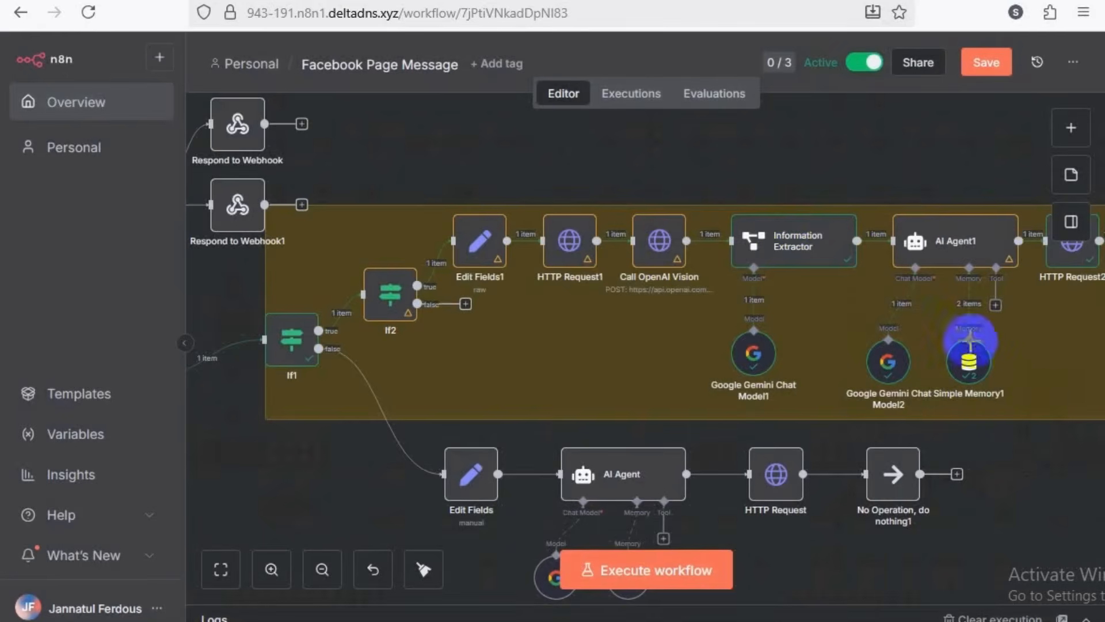
- Open the Simple Memory1 node, highlight its Key expression and read through the chat history in its input data
{"action": "double_click", "coordinate": [969, 362]}
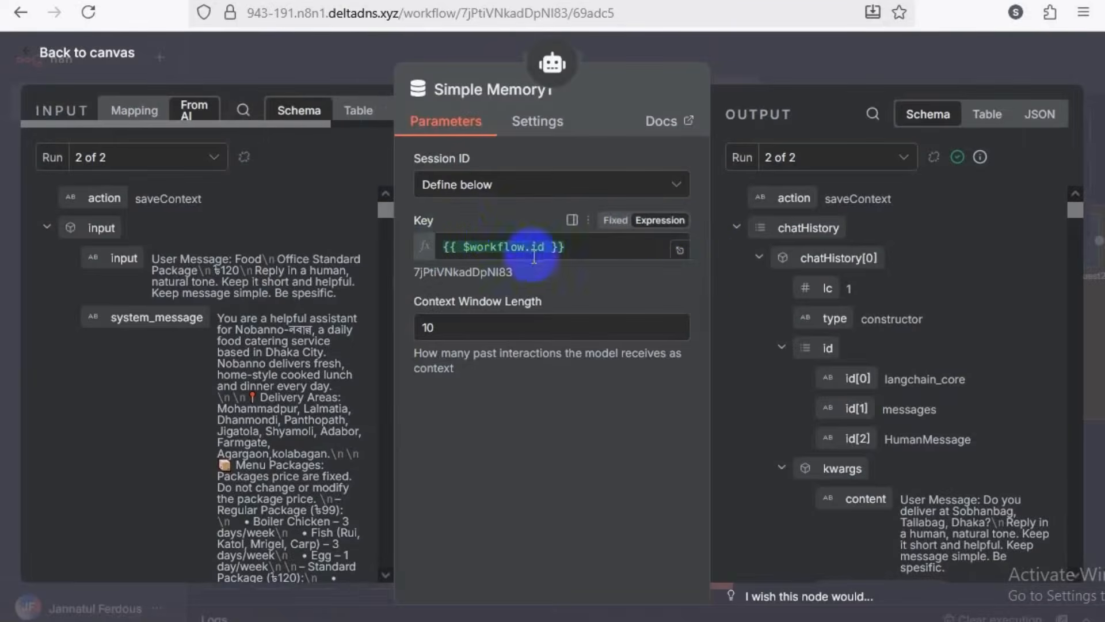
{"action": "left_click_drag", "start_coordinate": [582, 246], "coordinate": [441, 236]}
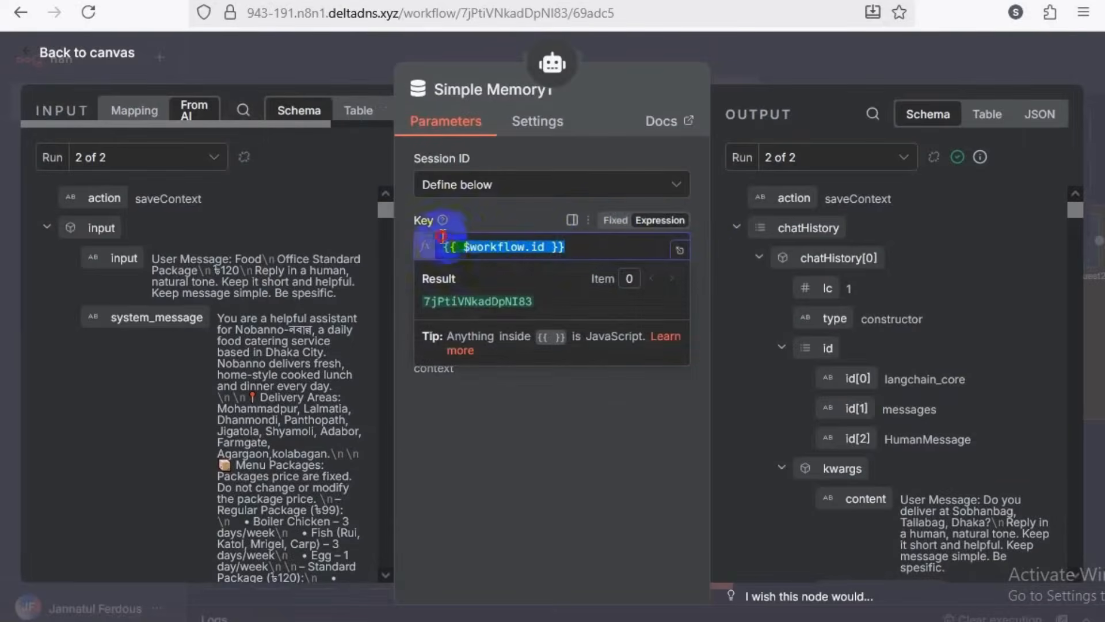
{"action": "scroll", "coordinate": [181, 292], "scroll_direction": "down", "scroll_amount": 6}
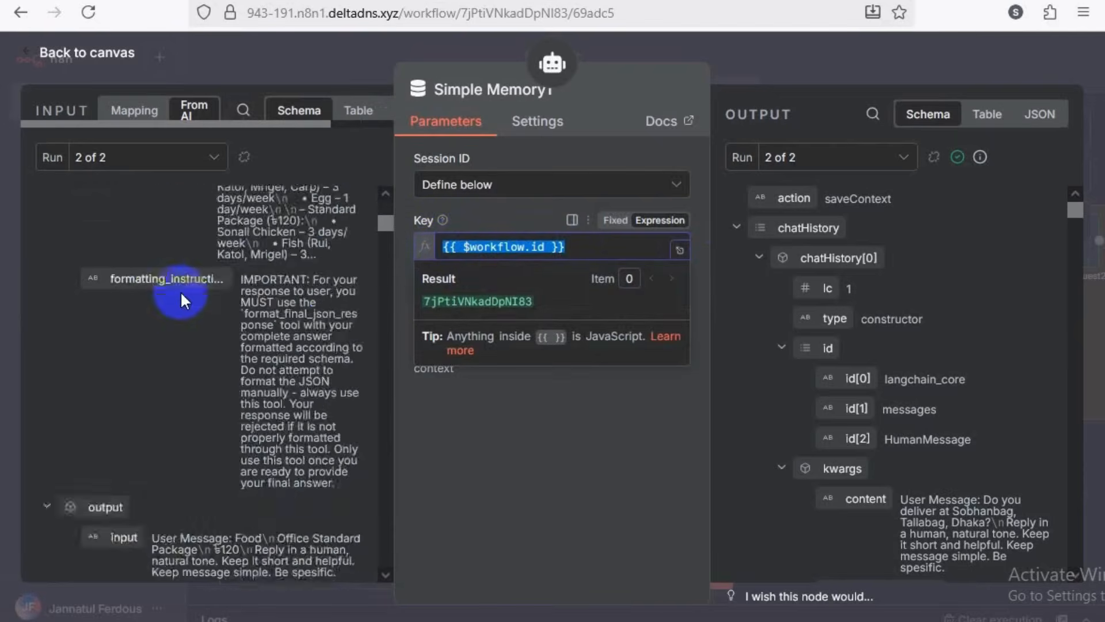
{"action": "scroll", "coordinate": [180, 289], "scroll_direction": "down", "scroll_amount": 10}
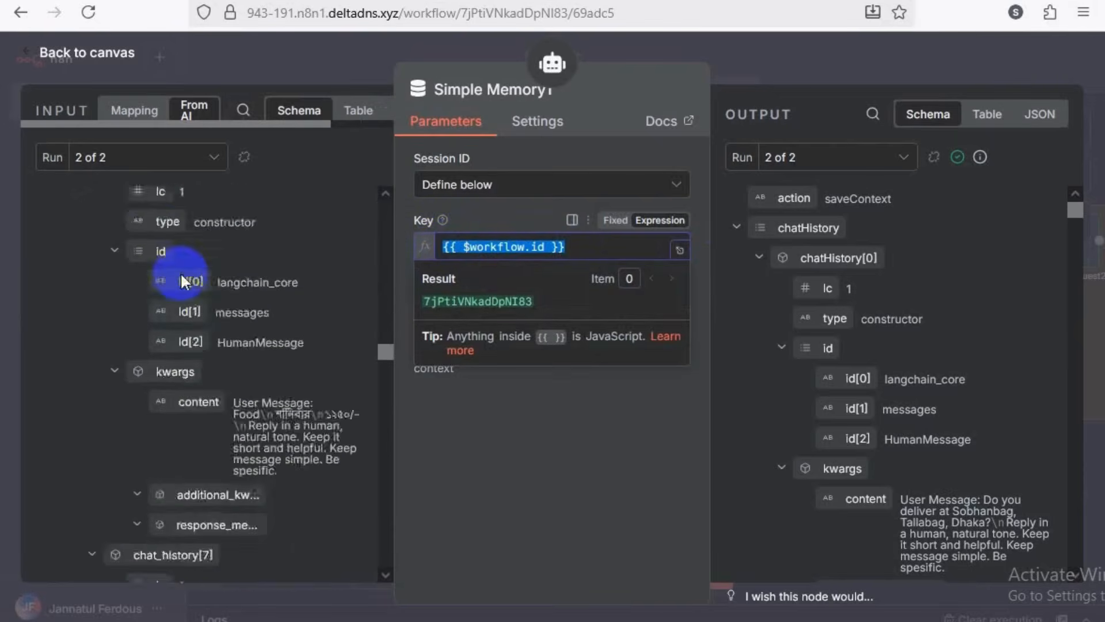
{"action": "scroll", "coordinate": [181, 276], "scroll_direction": "down", "scroll_amount": 10}
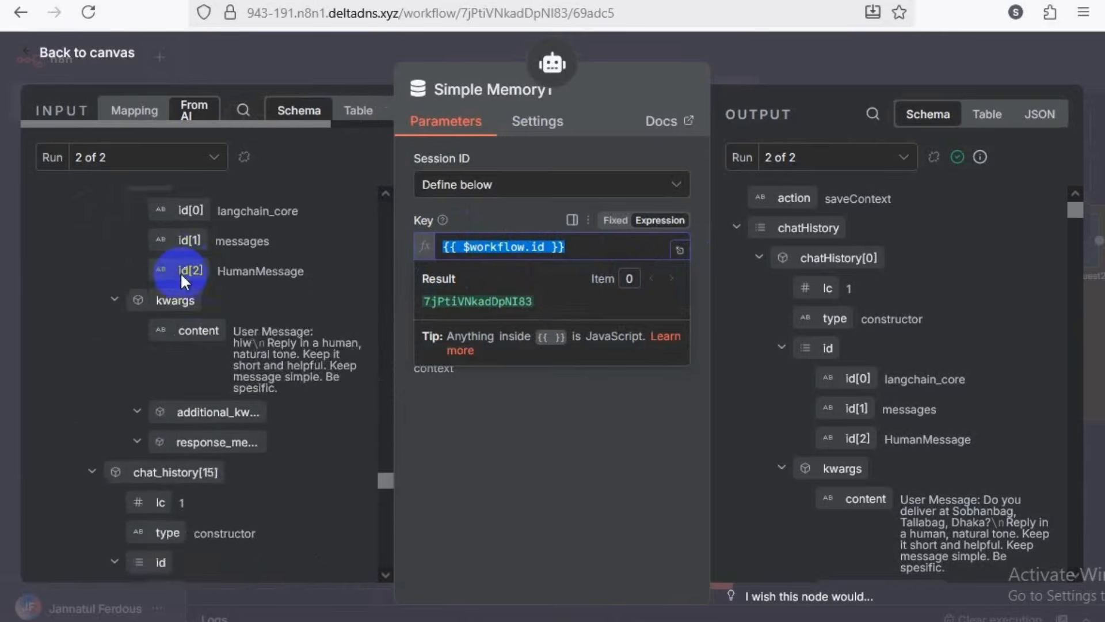
{"action": "scroll", "coordinate": [180, 279], "scroll_direction": "down", "scroll_amount": 5}
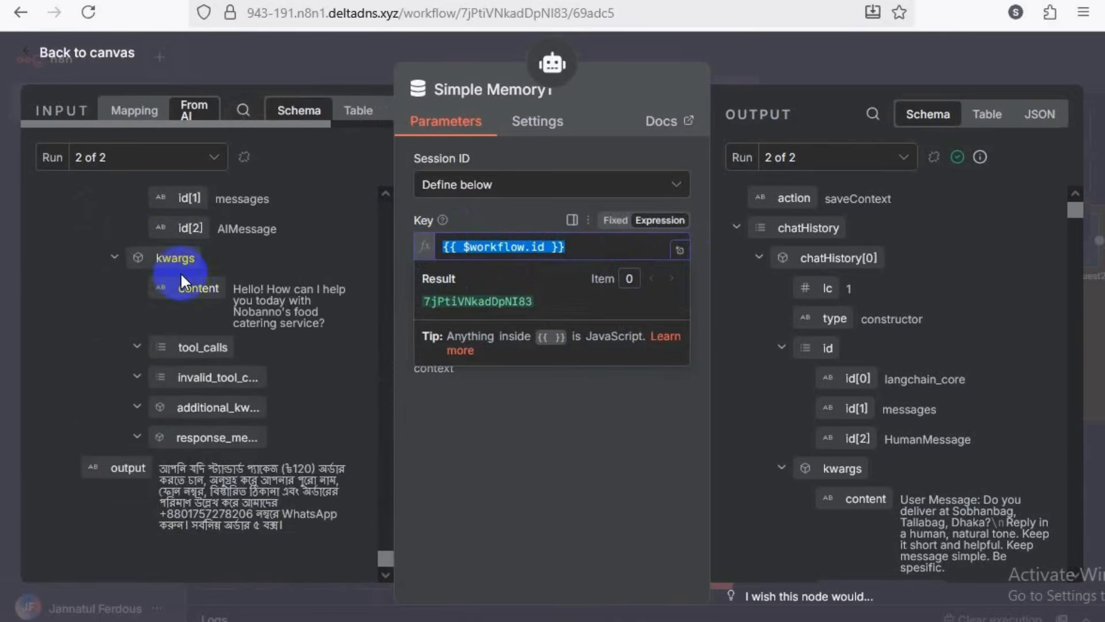
{"action": "scroll", "coordinate": [180, 279], "scroll_direction": "up", "scroll_amount": 5}
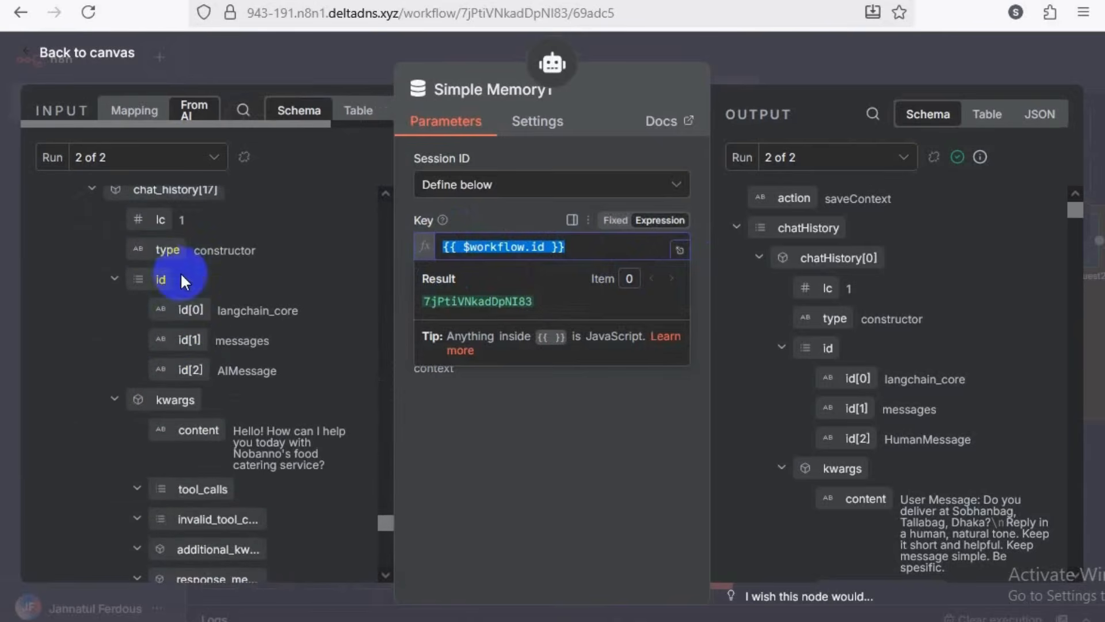
- Show run 1 of 2 in Simple Memory1 and look over its input values
{"action": "left_click", "coordinate": [195, 158]}
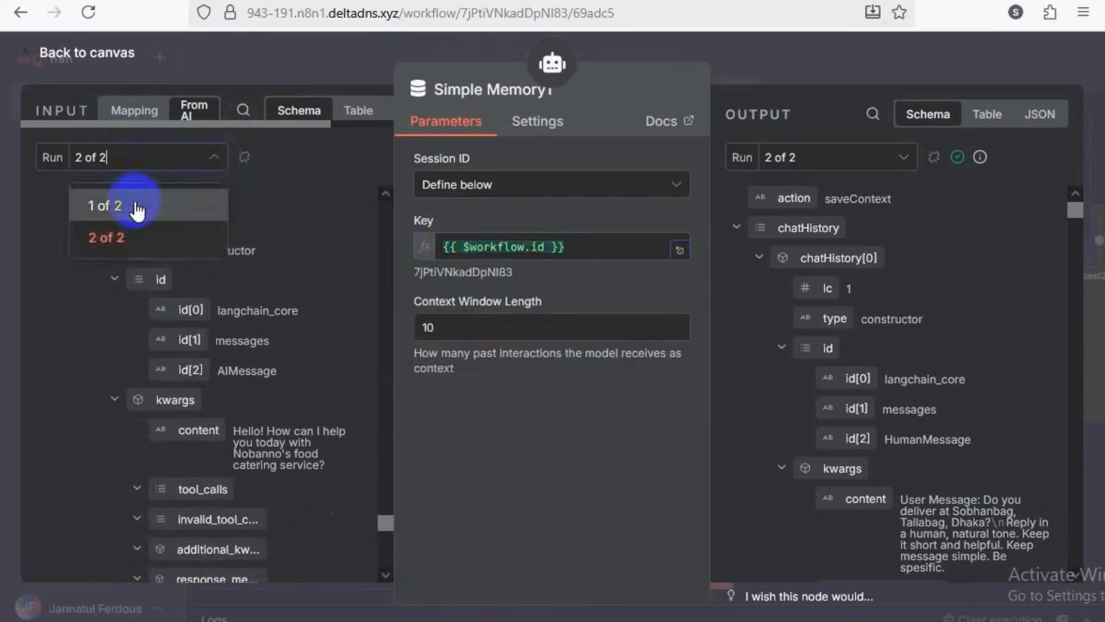
{"action": "left_click", "coordinate": [137, 209]}
{"action": "scroll", "coordinate": [184, 262], "scroll_direction": "down", "scroll_amount": 5}
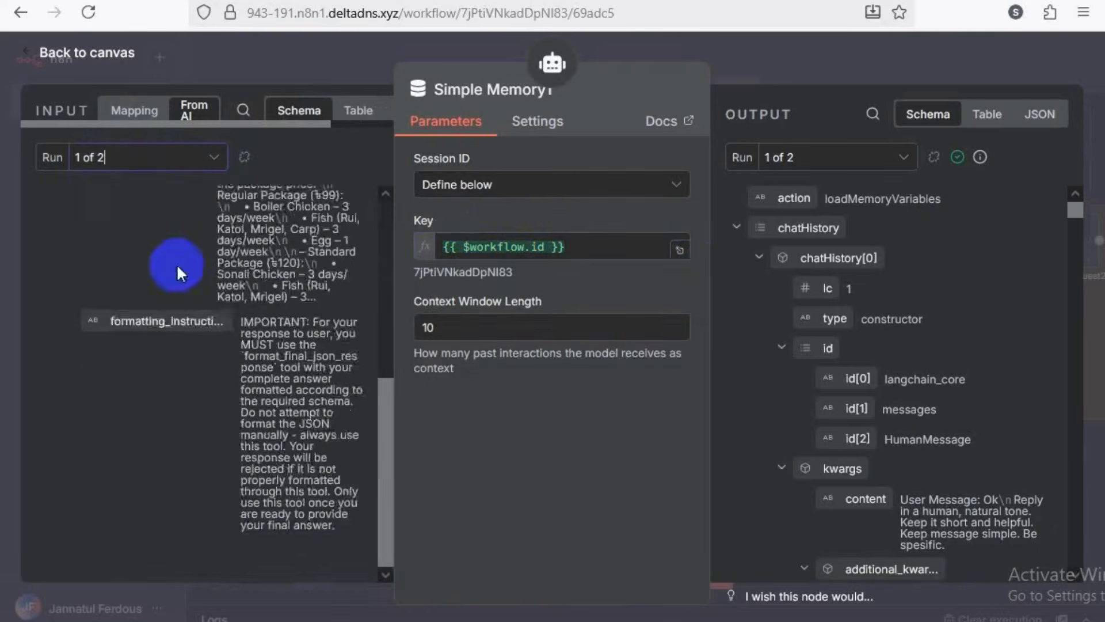
{"action": "scroll", "coordinate": [177, 265], "scroll_direction": "up", "scroll_amount": 5}
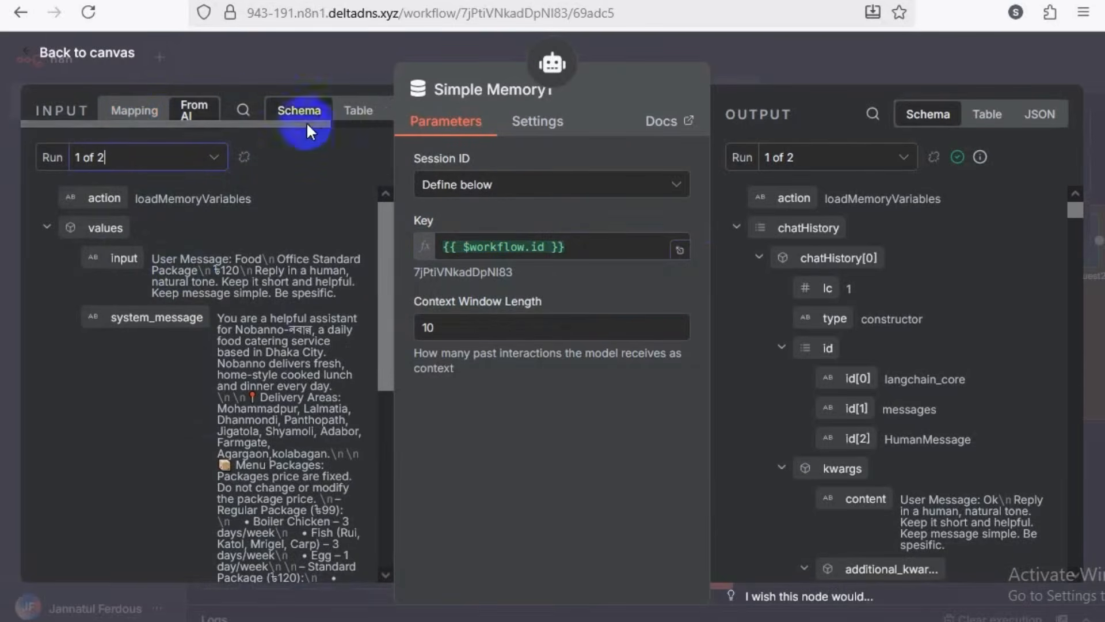
- Insert the $workflow id from the Mapping input's Variables and context into Simple Memory1's Key, and remove the duplicate expression
{"action": "left_click", "coordinate": [154, 128]}
{"action": "scroll", "coordinate": [166, 294], "scroll_direction": "down", "scroll_amount": 15}
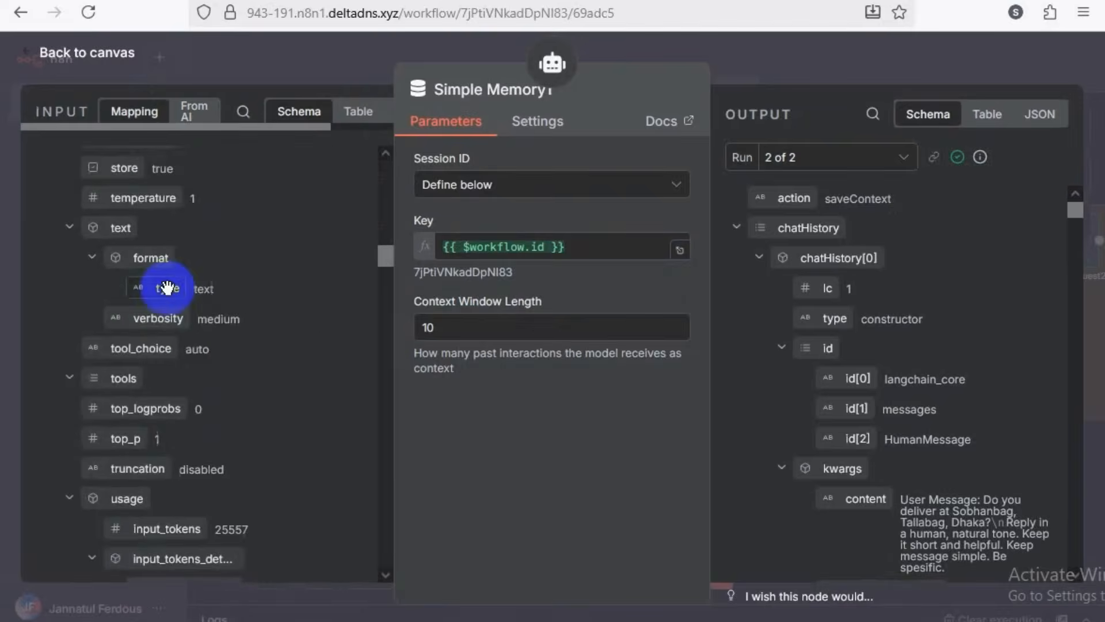
{"action": "scroll", "coordinate": [158, 263], "scroll_direction": "down", "scroll_amount": 10}
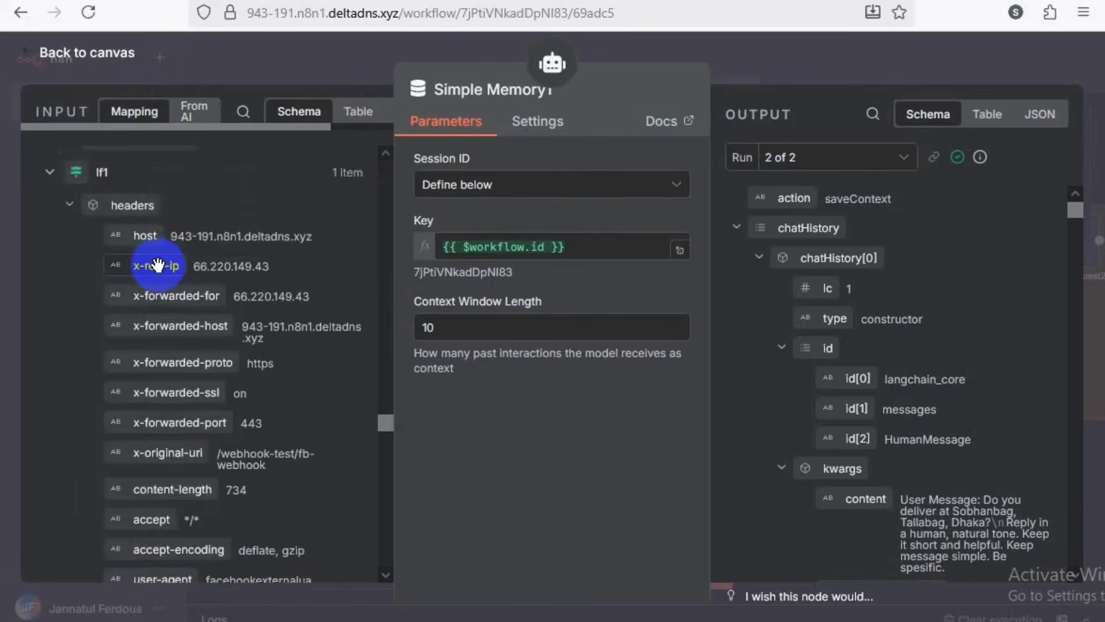
{"action": "scroll", "coordinate": [157, 264], "scroll_direction": "down", "scroll_amount": 10}
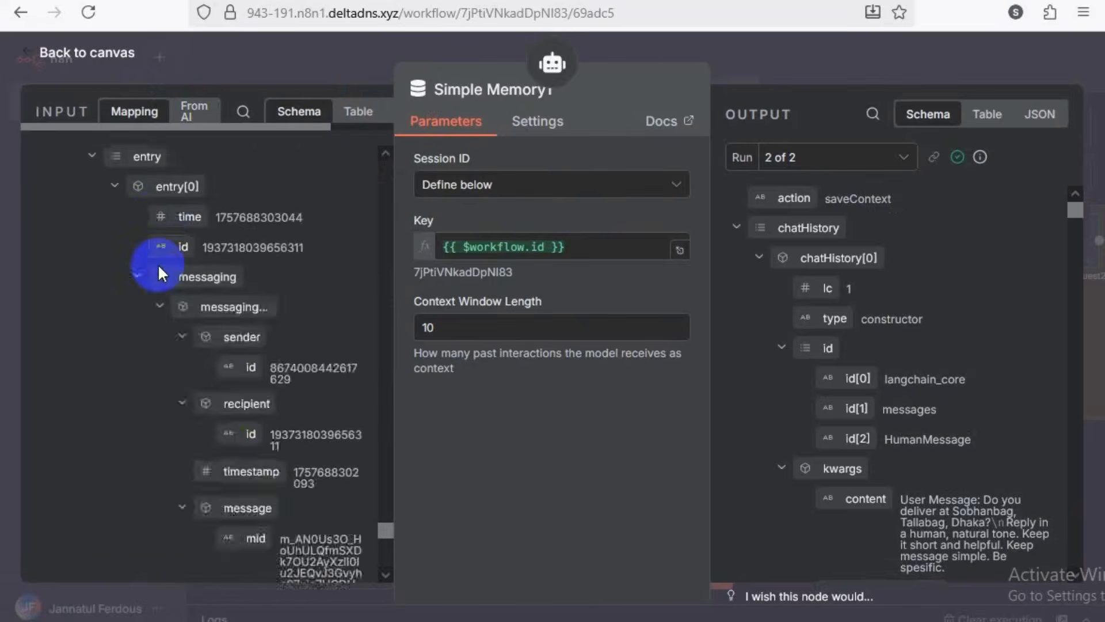
{"action": "scroll", "coordinate": [158, 264], "scroll_direction": "down", "scroll_amount": 10}
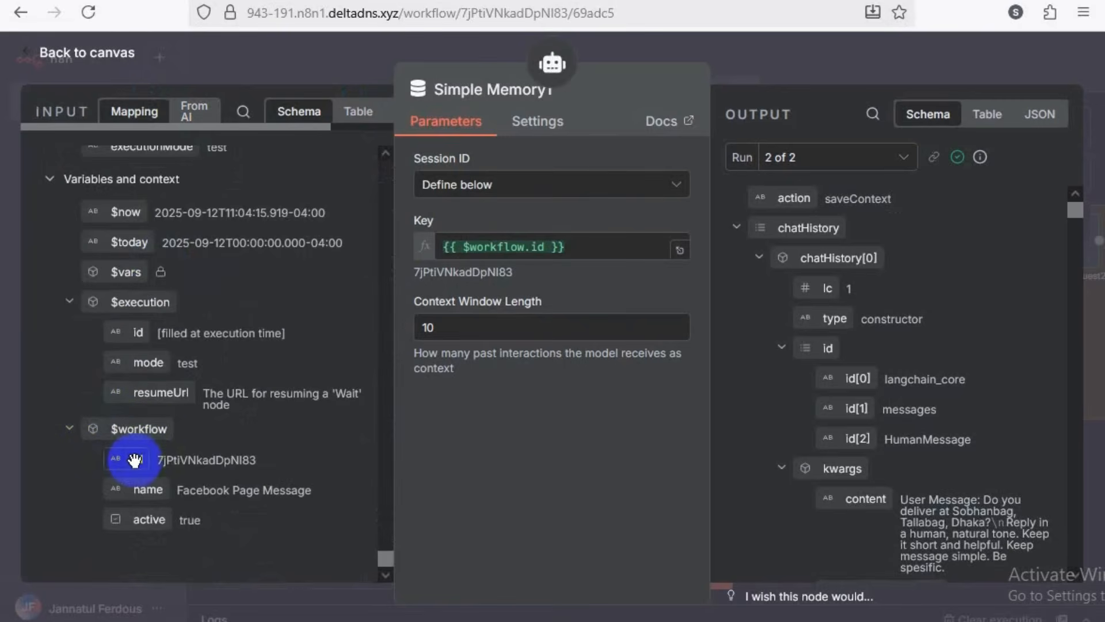
{"action": "left_click_drag", "start_coordinate": [135, 459], "coordinate": [593, 253]}
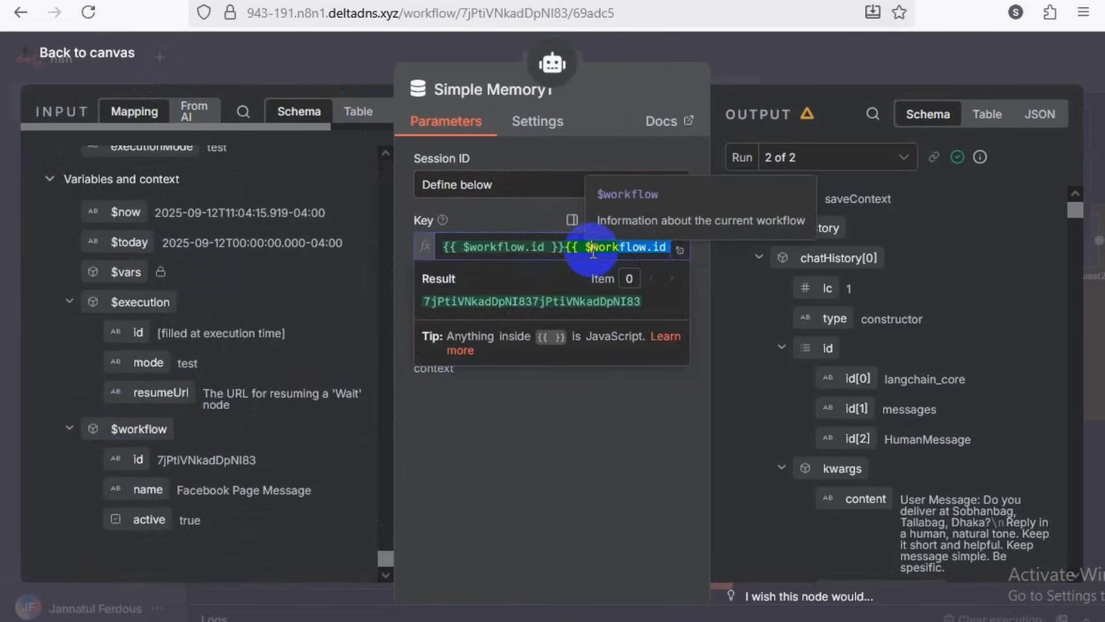
{"action": "key", "text": "BackSpace"}
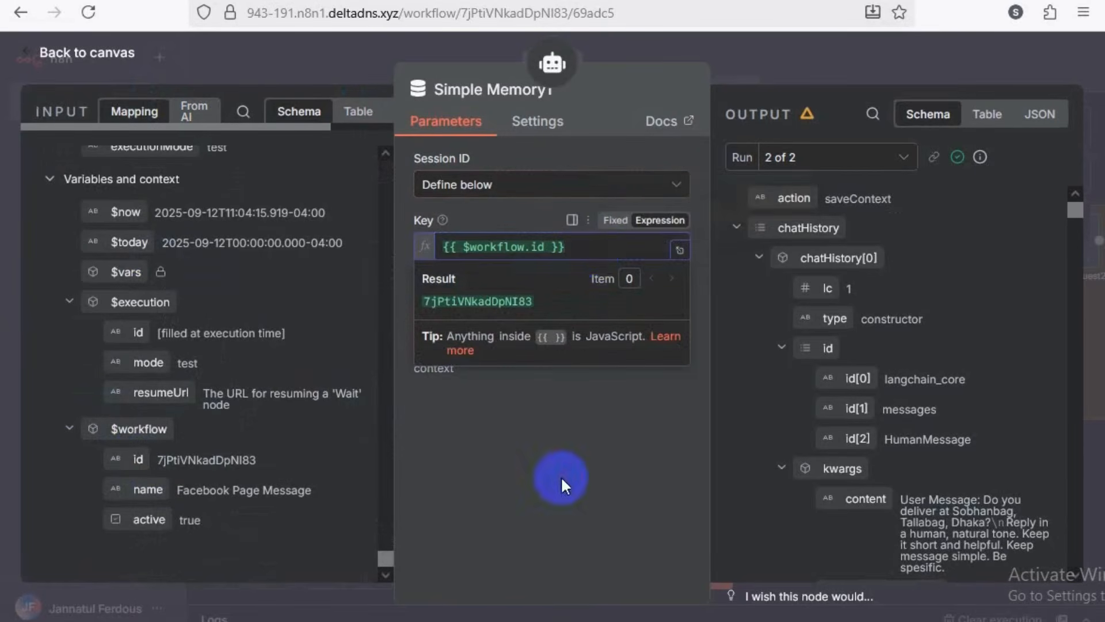
{"action": "left_click", "coordinate": [560, 475]}
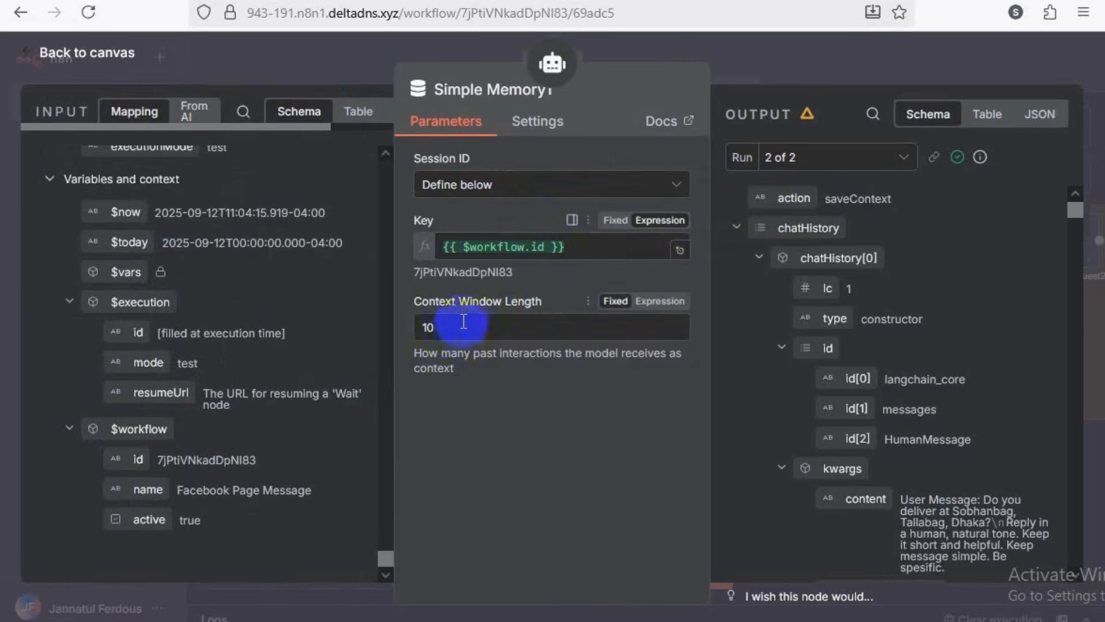
- Examine the Context Window Length setting and the chat history in Simple Memory1's output
{"action": "left_click", "coordinate": [440, 327]}
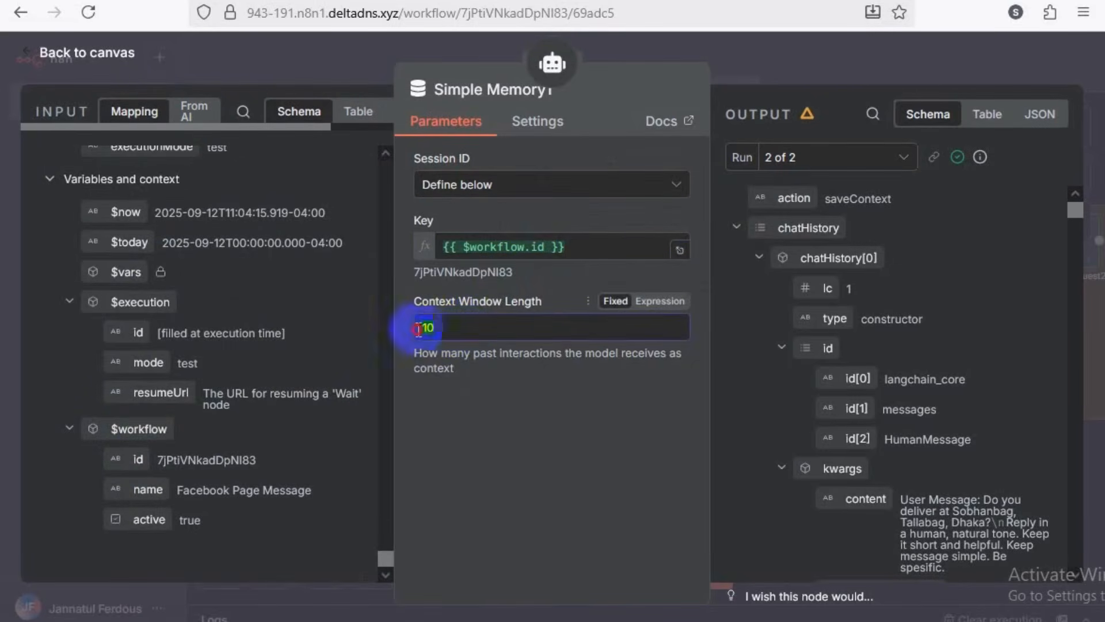
{"action": "left_click", "coordinate": [481, 430]}
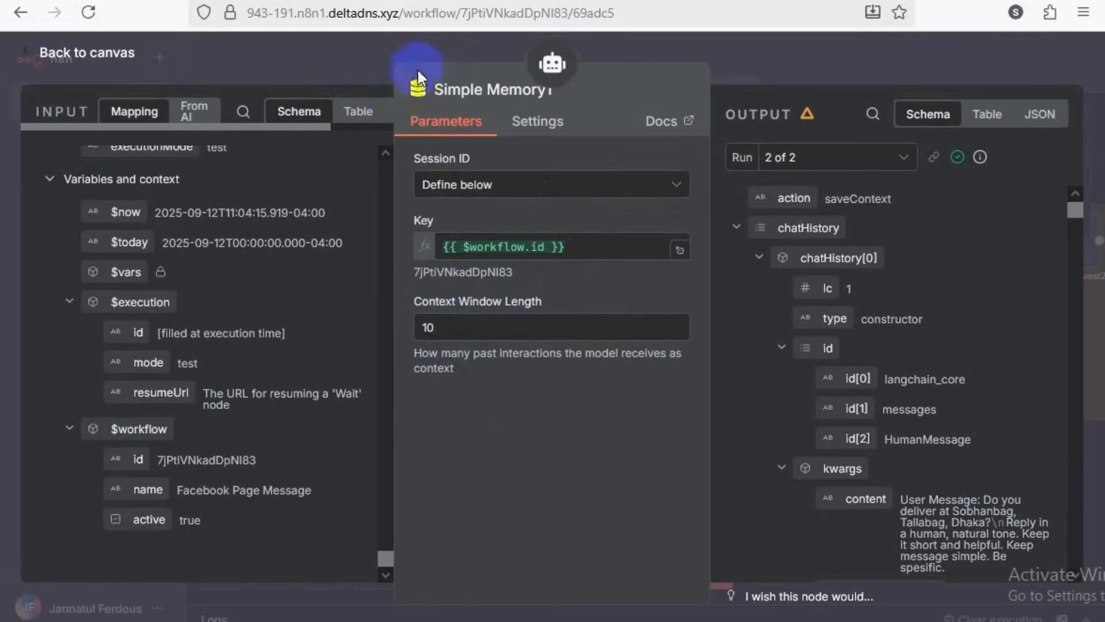
{"action": "scroll", "coordinate": [905, 306], "scroll_direction": "down", "scroll_amount": 10}
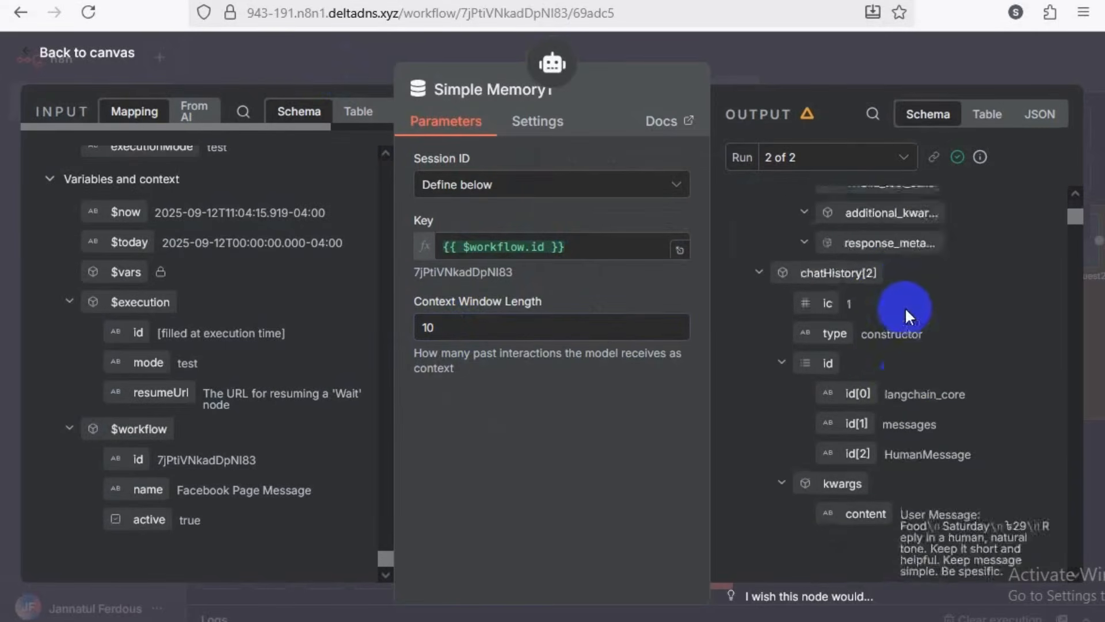
- Read through the remaining chatHistory entries in Simple Memory1's run 2 output, then return to the workflow canvas
{"action": "scroll", "coordinate": [905, 306], "scroll_direction": "down", "scroll_amount": 10}
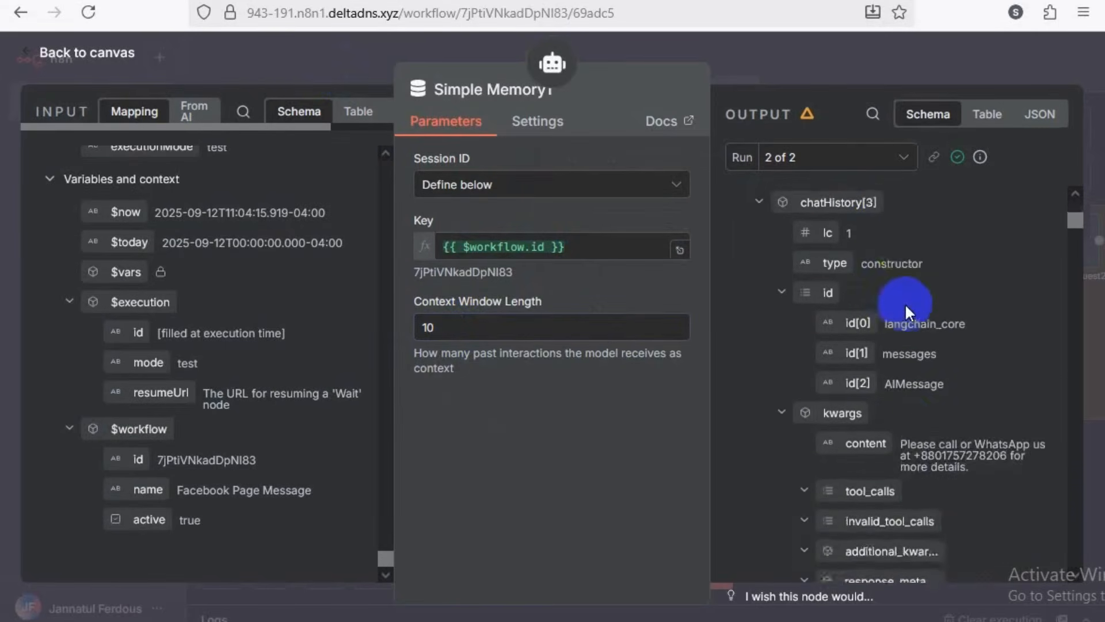
{"action": "scroll", "coordinate": [905, 306], "scroll_direction": "down", "scroll_amount": 15}
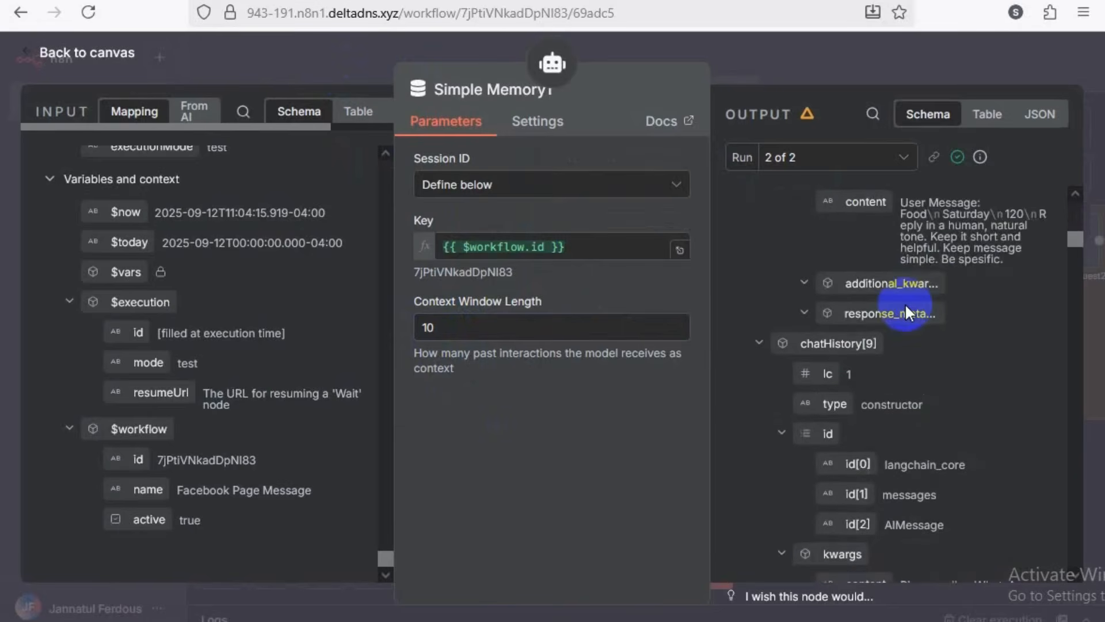
{"action": "scroll", "coordinate": [905, 311], "scroll_direction": "down", "scroll_amount": 15}
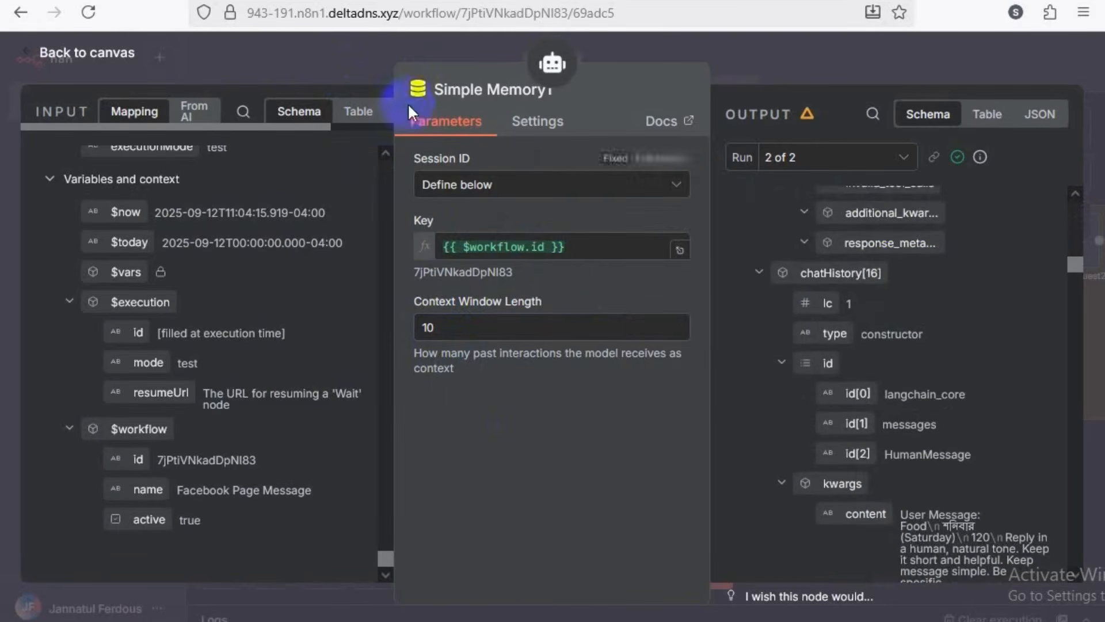
{"action": "left_click", "coordinate": [365, 54]}
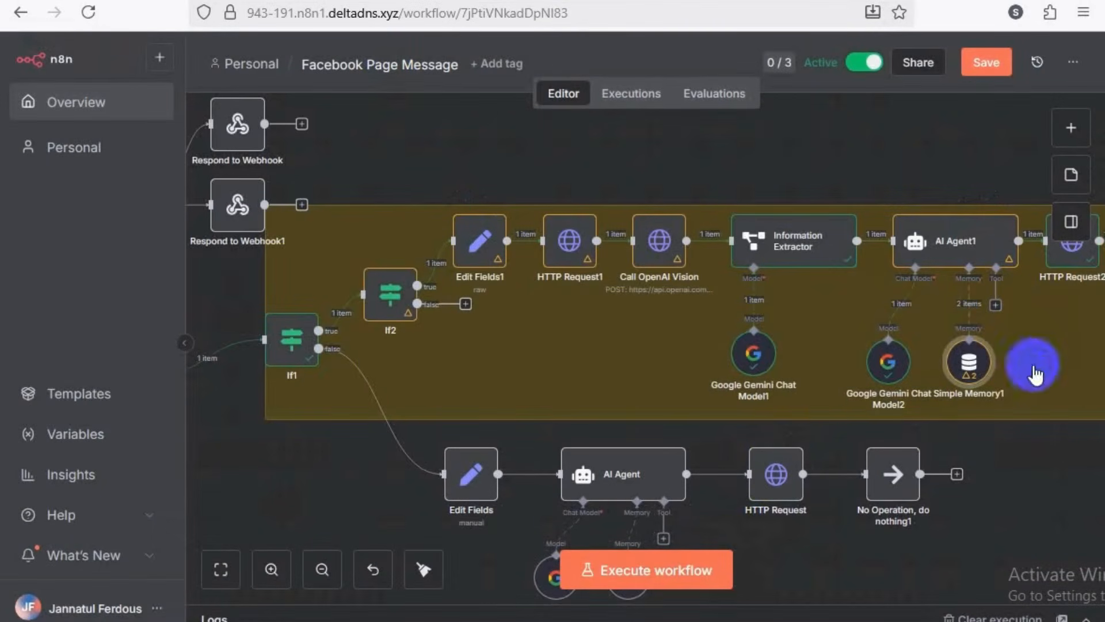
{"action": "left_click", "coordinate": [997, 445]}
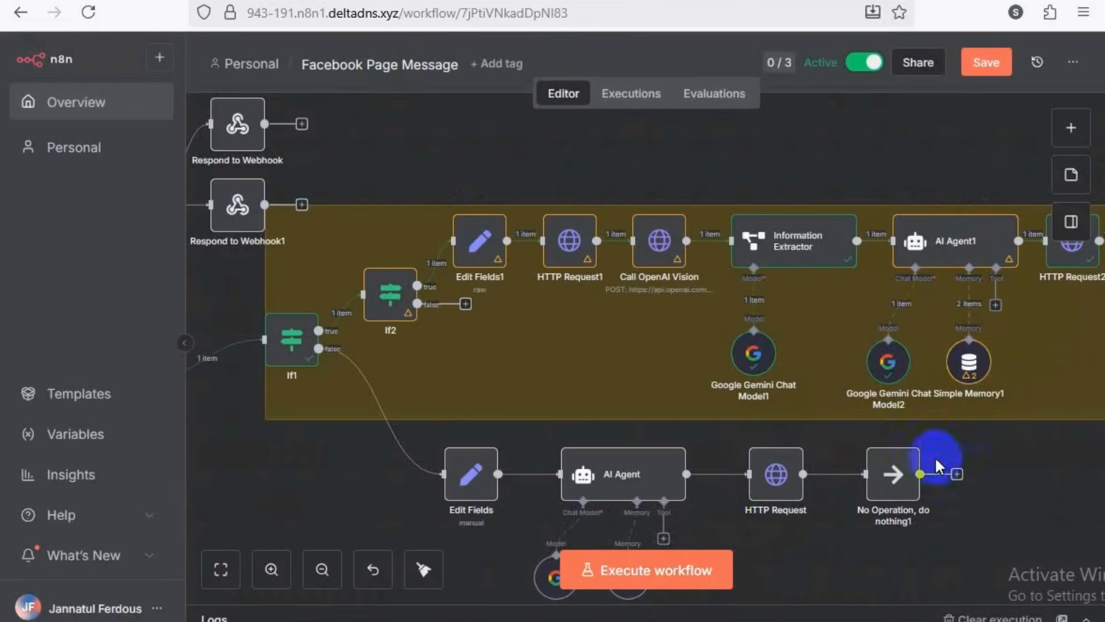
- Open the HTTP Request2 node, review its POST URL and JSON body expressions, and return to the canvas
{"action": "left_click", "coordinate": [319, 571]}
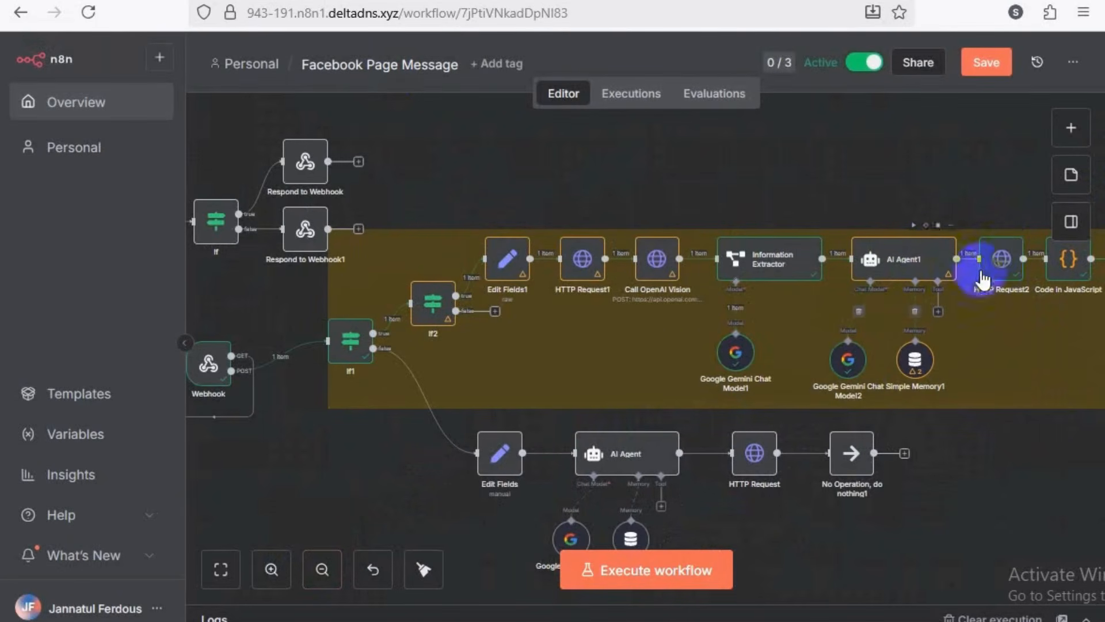
{"action": "left_click", "coordinate": [1010, 259]}
{"action": "double_click", "coordinate": [1004, 259]}
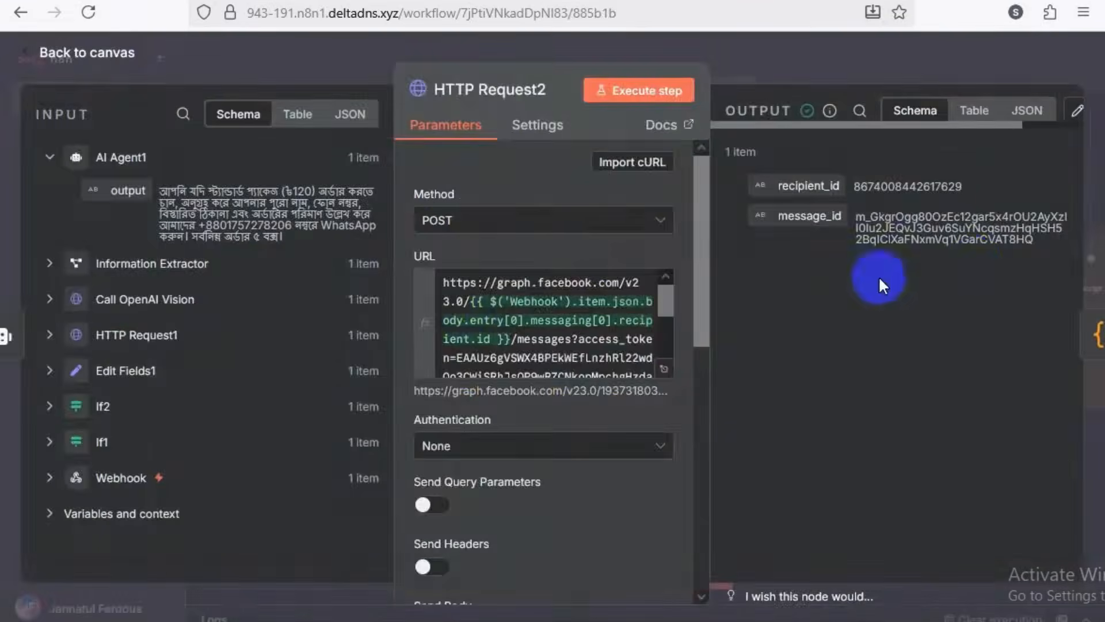
{"action": "scroll", "coordinate": [478, 415], "scroll_direction": "down", "scroll_amount": 8}
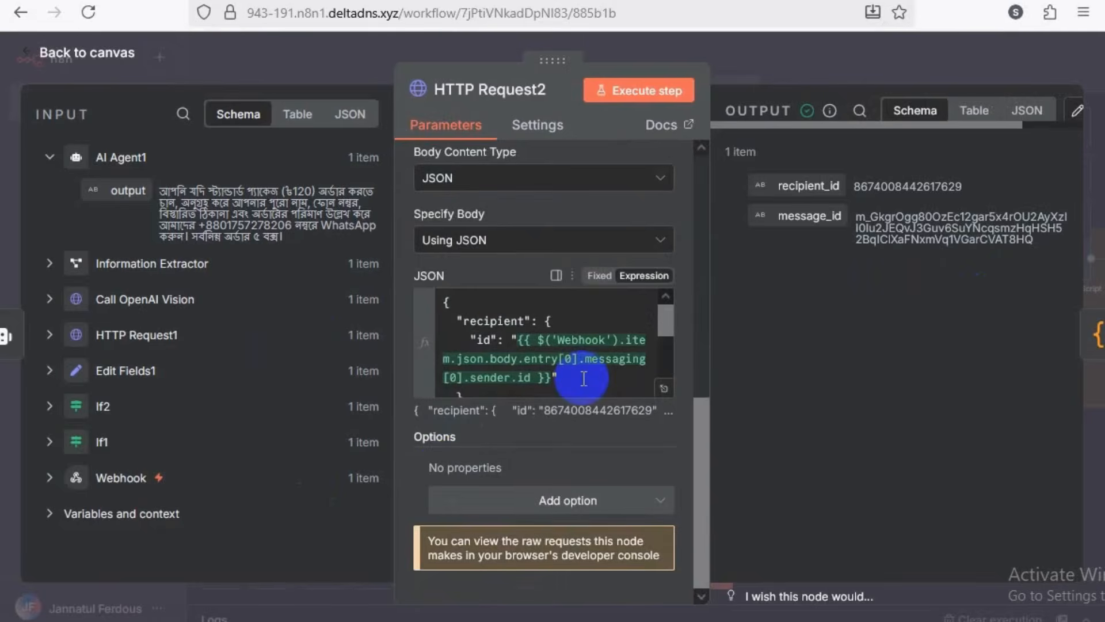
{"action": "left_click", "coordinate": [378, 63]}
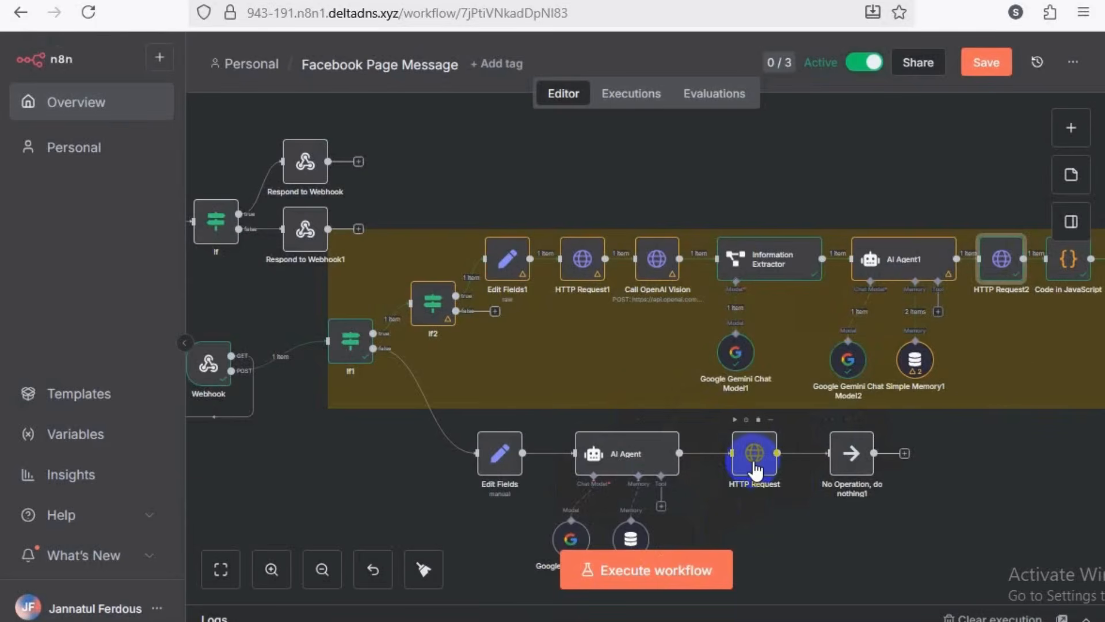
- Open the Code in JavaScript node and highlight the item and PAGE_ID declarations at the start of its script
{"action": "double_click", "coordinate": [1067, 266]}
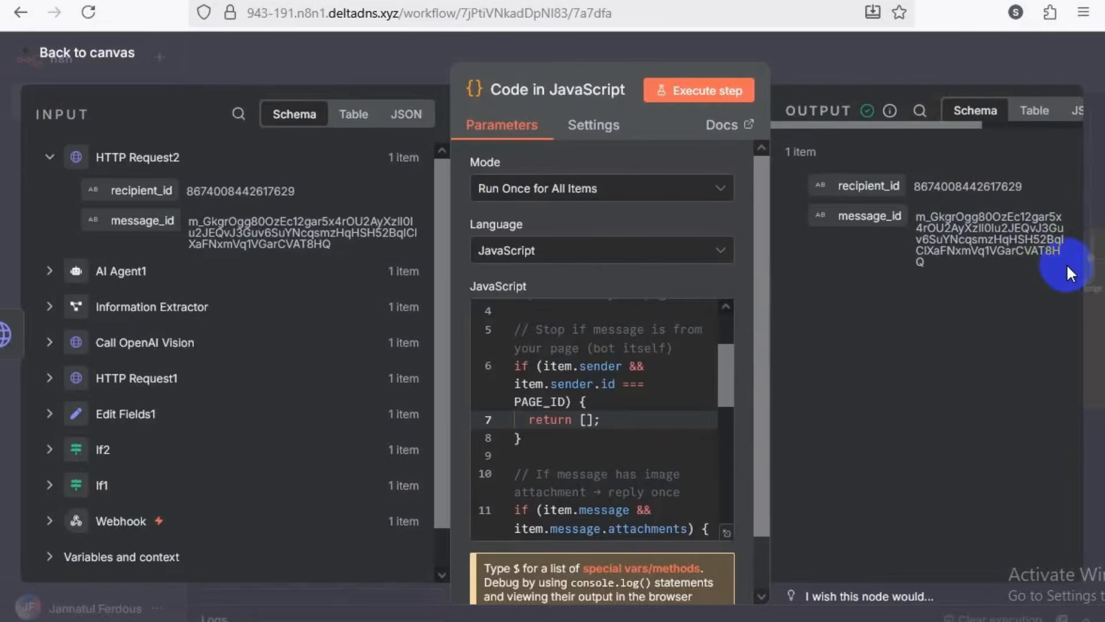
{"action": "left_click", "coordinate": [666, 389]}
{"action": "scroll", "coordinate": [666, 390], "scroll_direction": "up", "scroll_amount": 3}
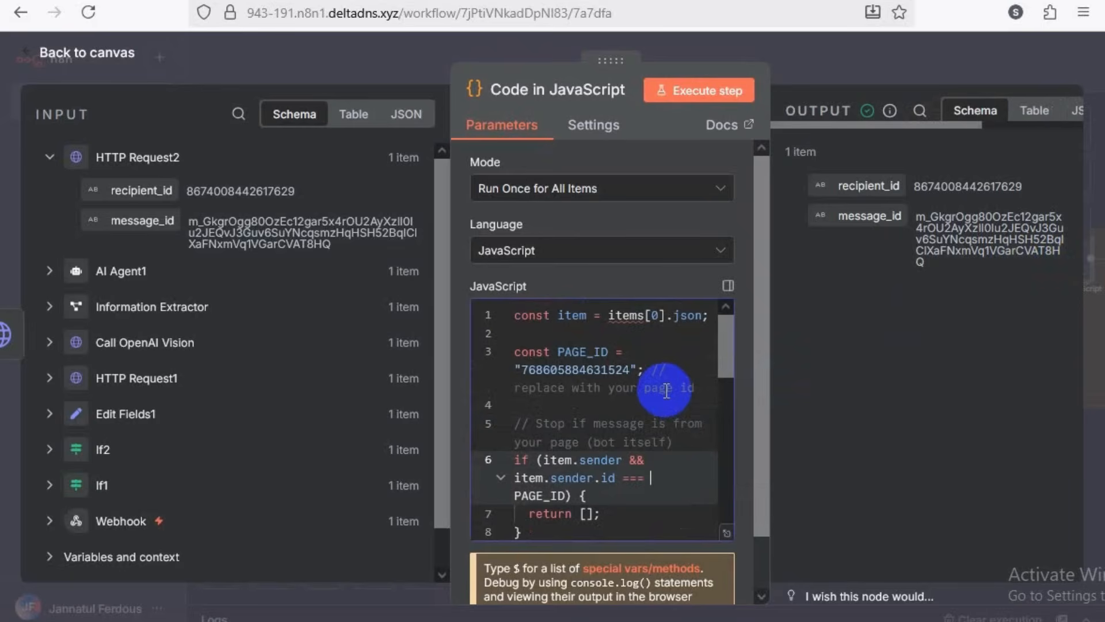
{"action": "left_click", "coordinate": [524, 317]}
{"action": "left_click_drag", "start_coordinate": [524, 316], "coordinate": [633, 387]}
{"action": "left_click", "coordinate": [646, 419]}
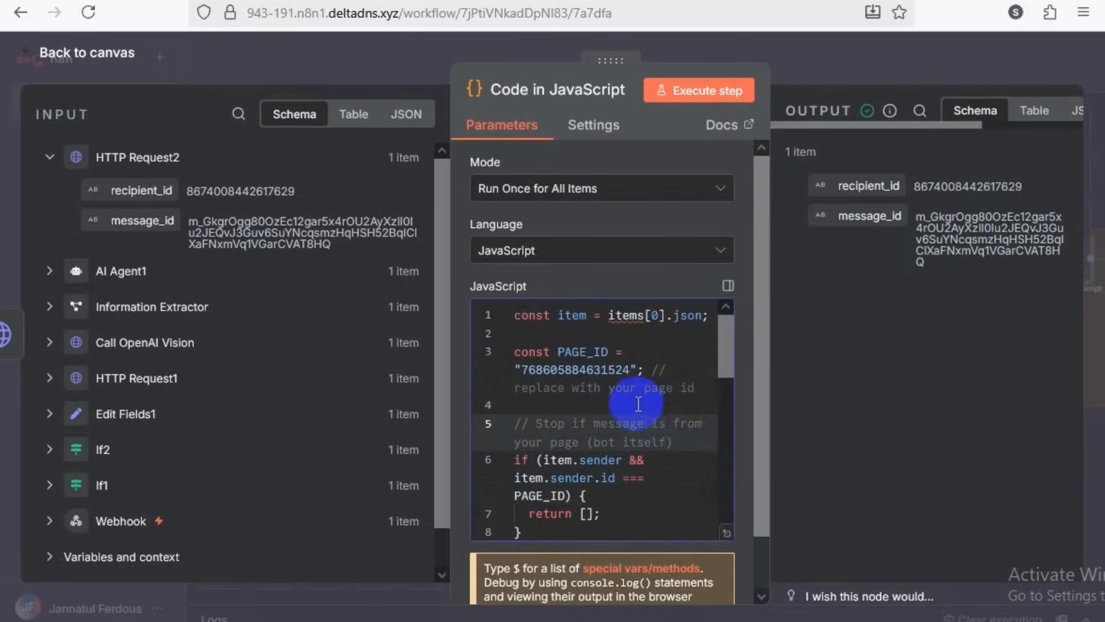
- Highlight the script's check that stops the page's own messages, read its image attachment branch, and close the node
{"action": "left_click", "coordinate": [636, 405]}
{"action": "left_click_drag", "start_coordinate": [652, 425], "coordinate": [666, 469]}
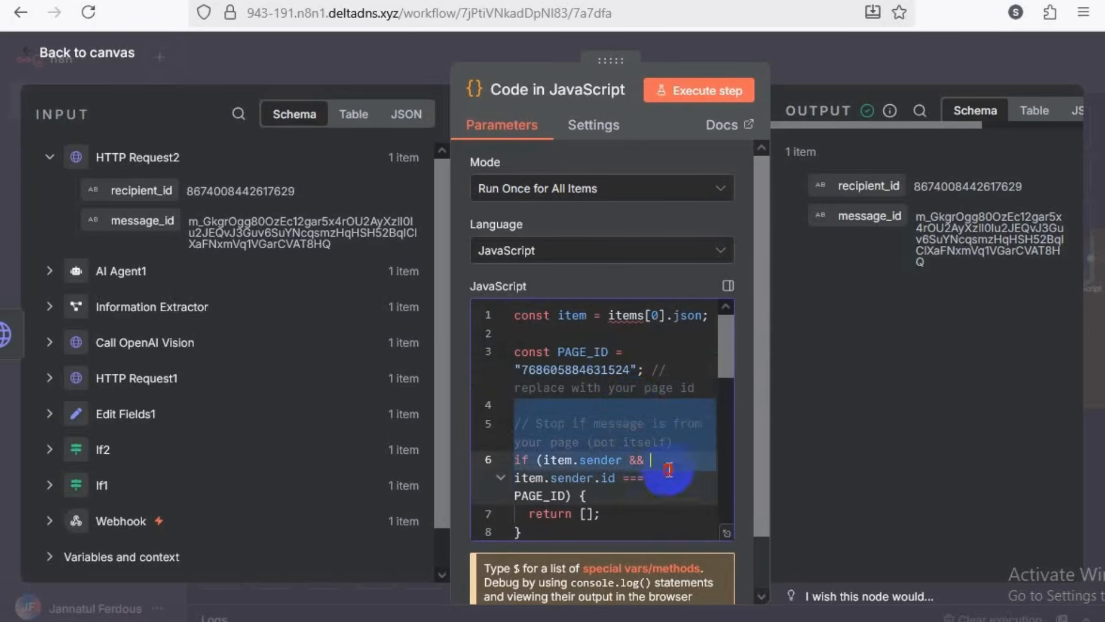
{"action": "left_click", "coordinate": [655, 495]}
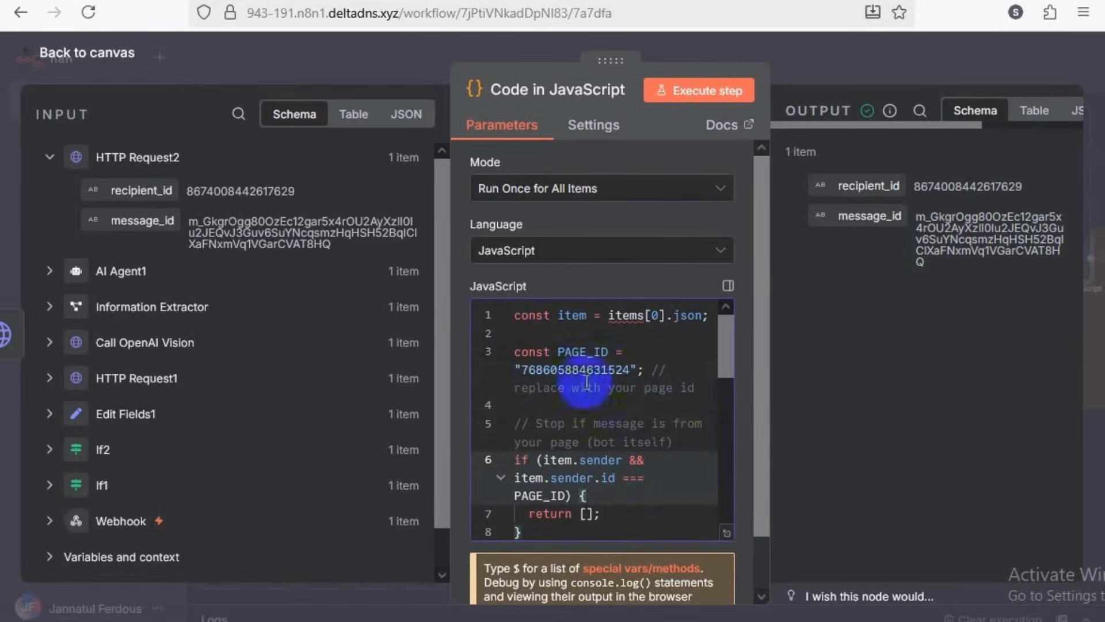
{"action": "left_click_drag", "start_coordinate": [516, 316], "coordinate": [619, 508]}
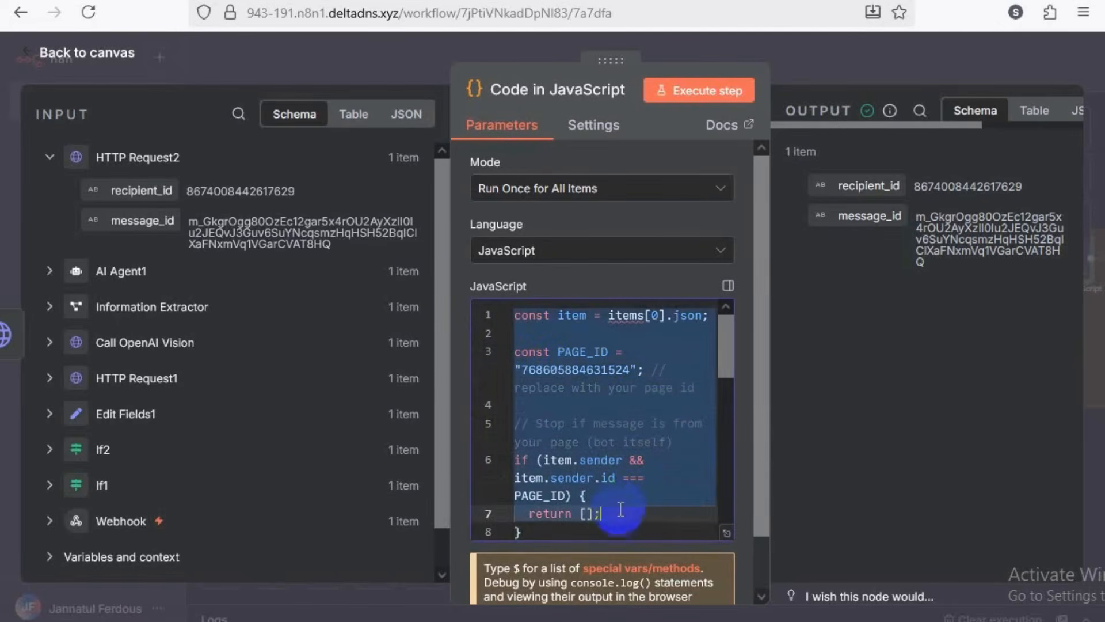
{"action": "left_click", "coordinate": [621, 492]}
{"action": "scroll", "coordinate": [621, 492], "scroll_direction": "down", "scroll_amount": 5}
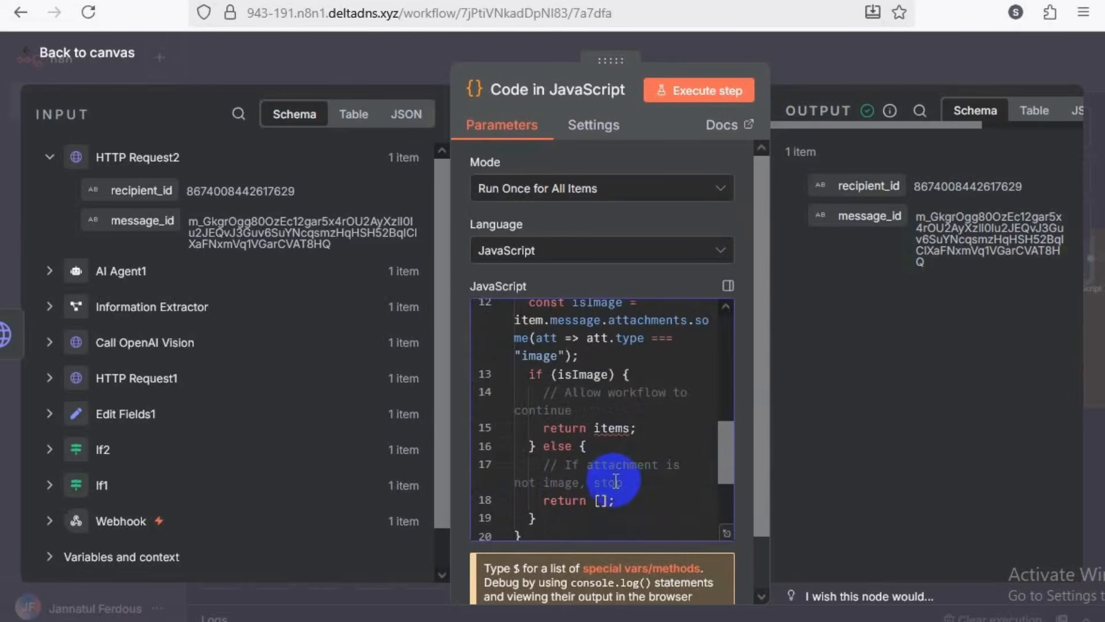
{"action": "left_click", "coordinate": [389, 61]}
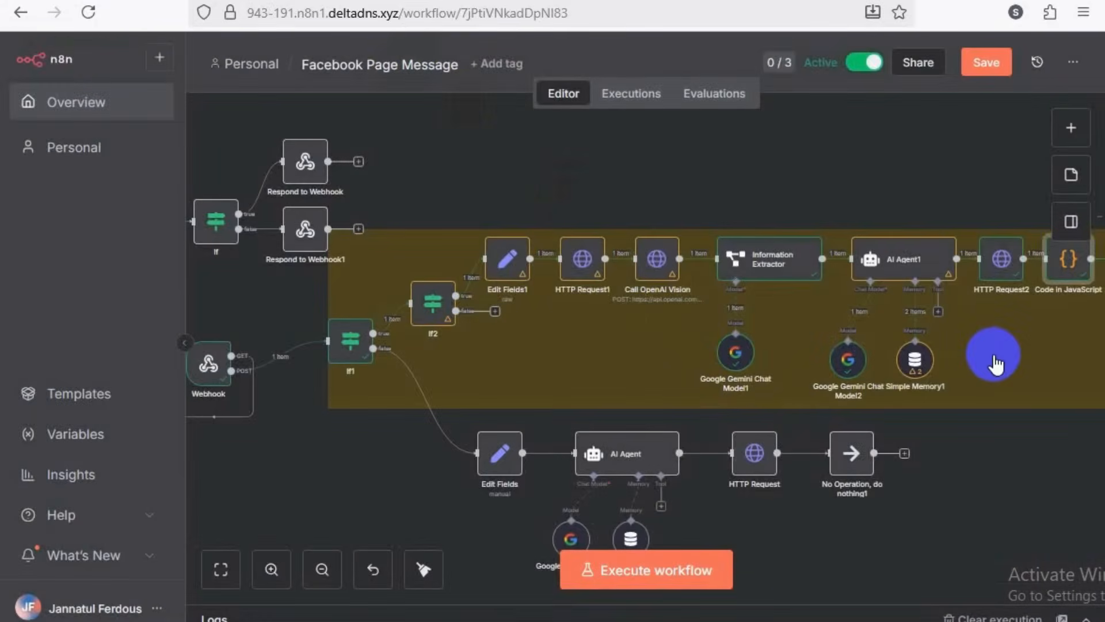